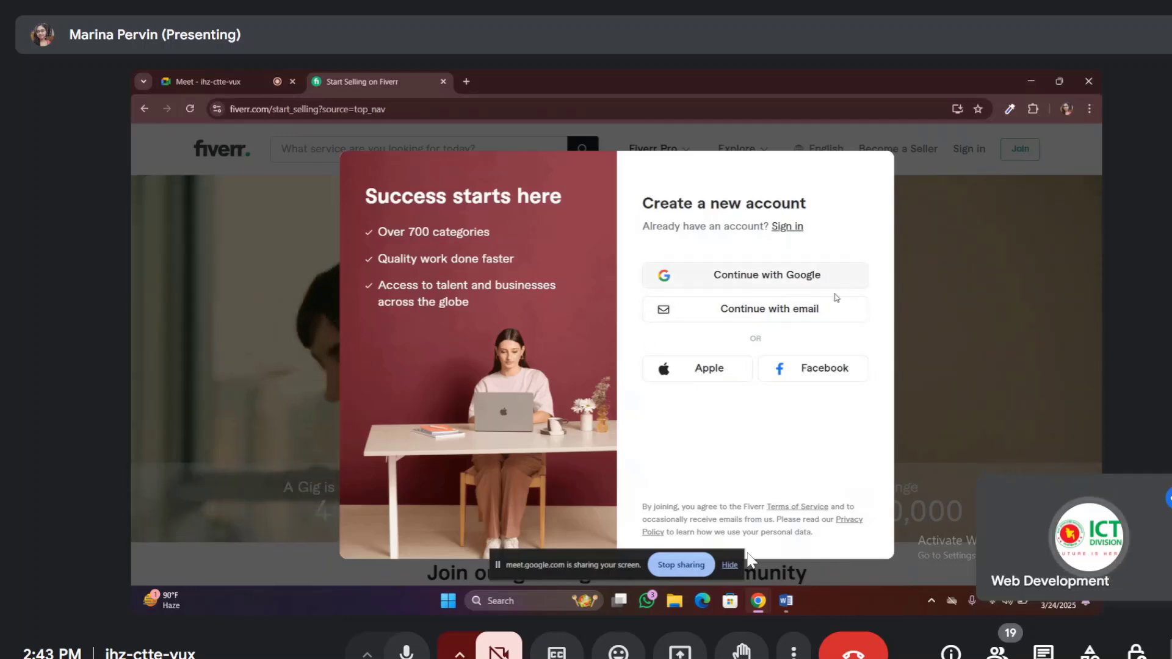
Start Fiverr sign-up with an email address and enter the email and password
{"action": "left_click", "coordinate": [795, 313]}
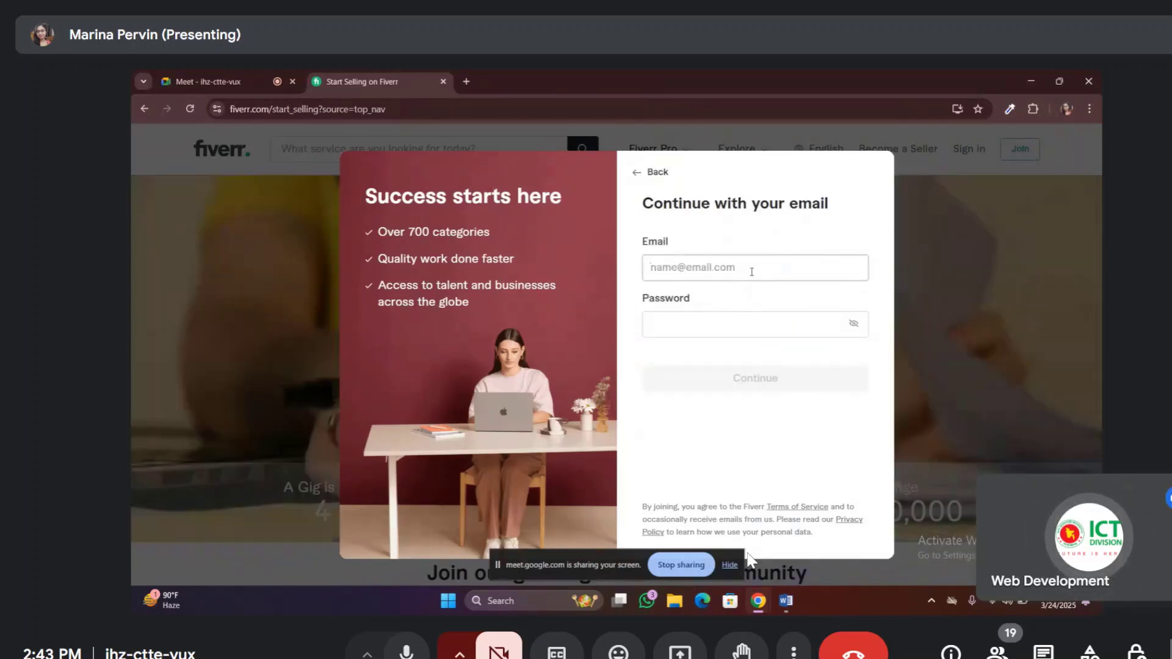
{"action": "type", "text": "m"}
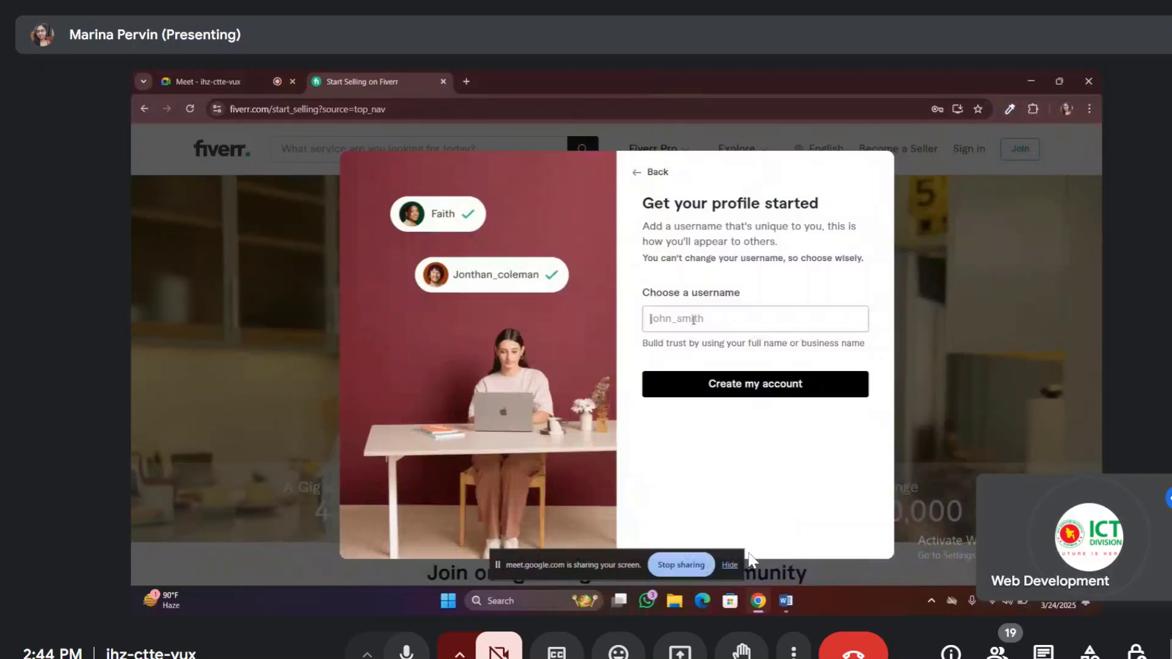
Correct the username until Fiverr accepts it, then create the account
{"action": "key", "text": "alt+Tab"}
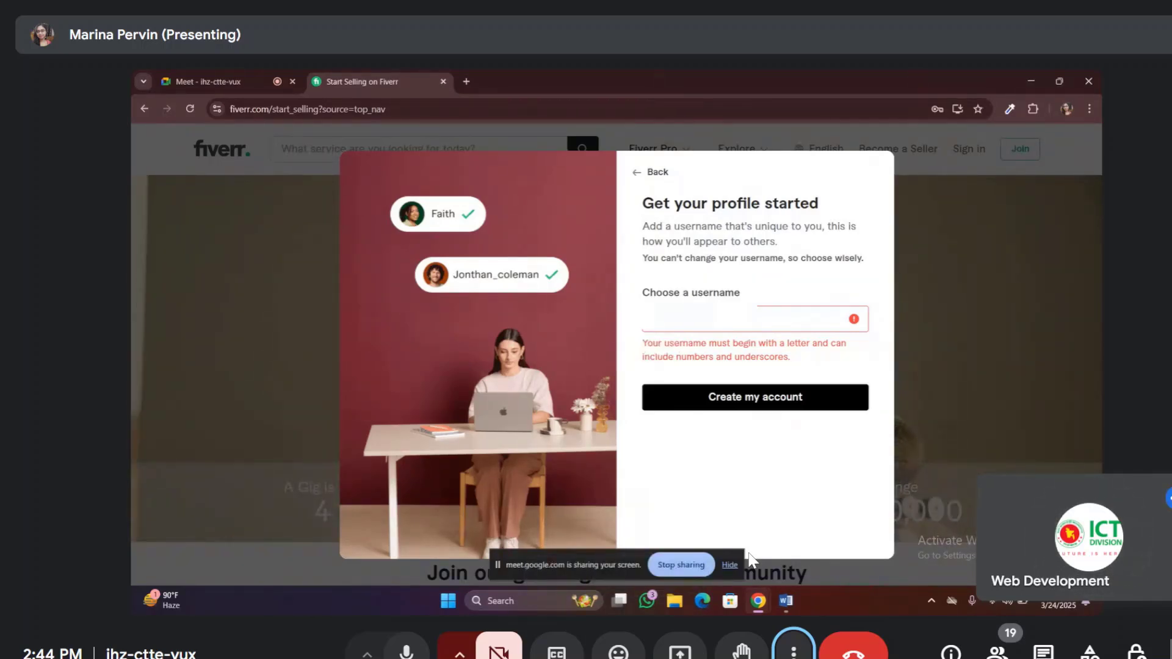
{"action": "key", "text": "BackSpace"}
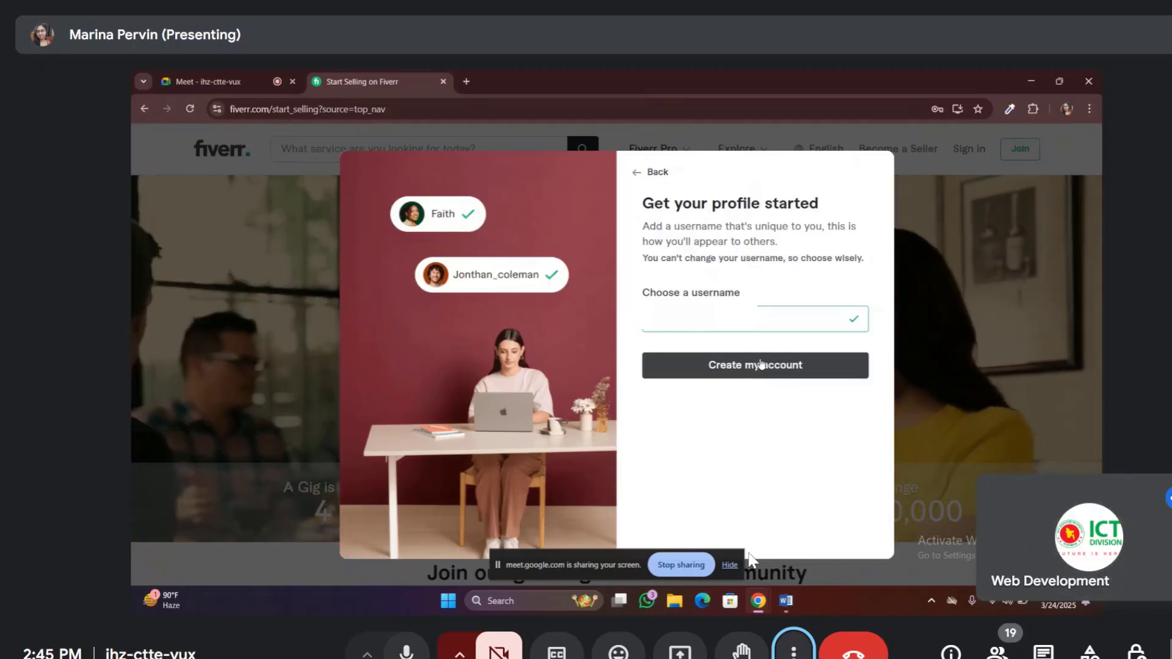
{"action": "left_click", "coordinate": [761, 367]}
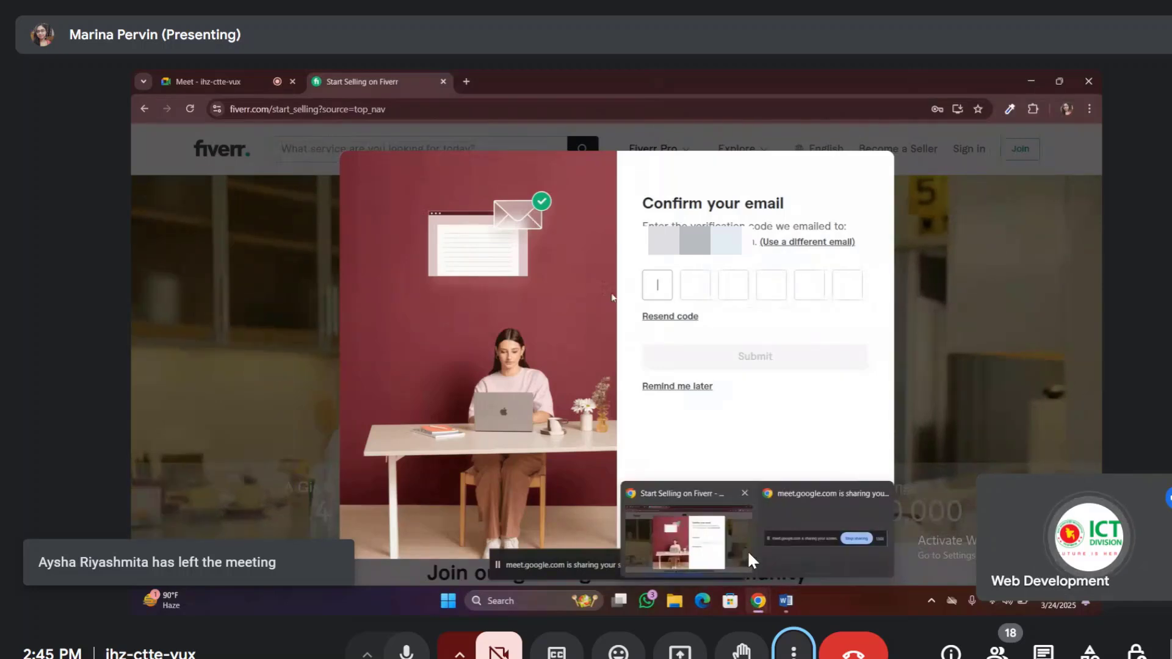
In a new tab, open Gmail from the Google apps launcher to find Fiverr's verification email
{"action": "left_click", "coordinate": [466, 81]}
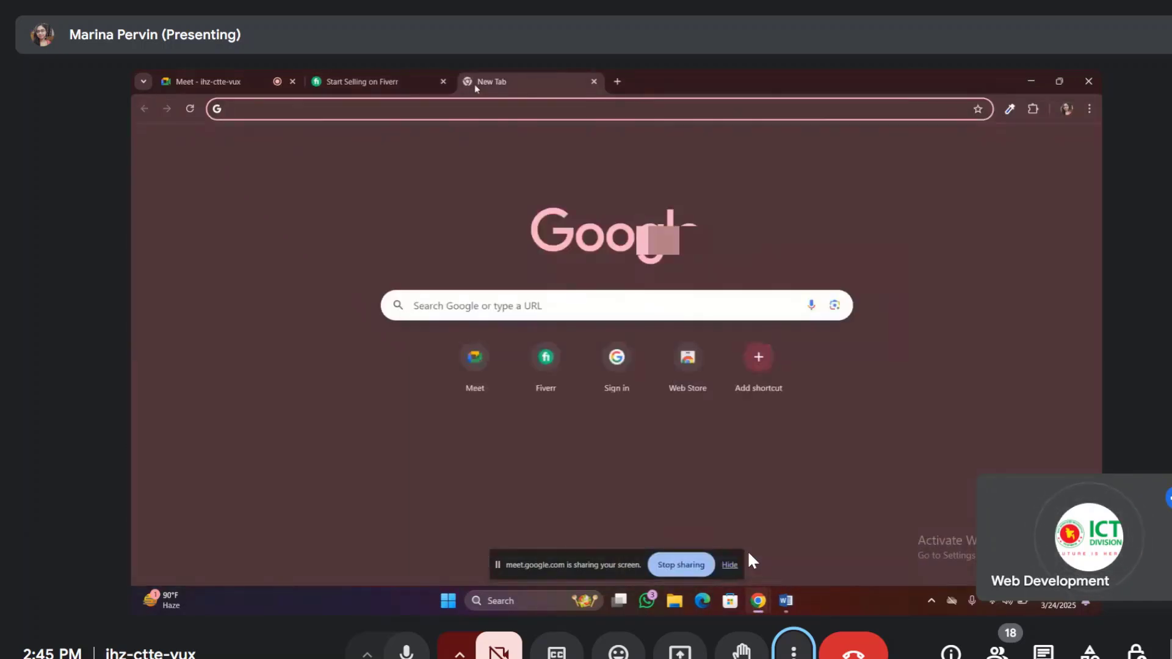
{"action": "left_click", "coordinate": [1050, 144]}
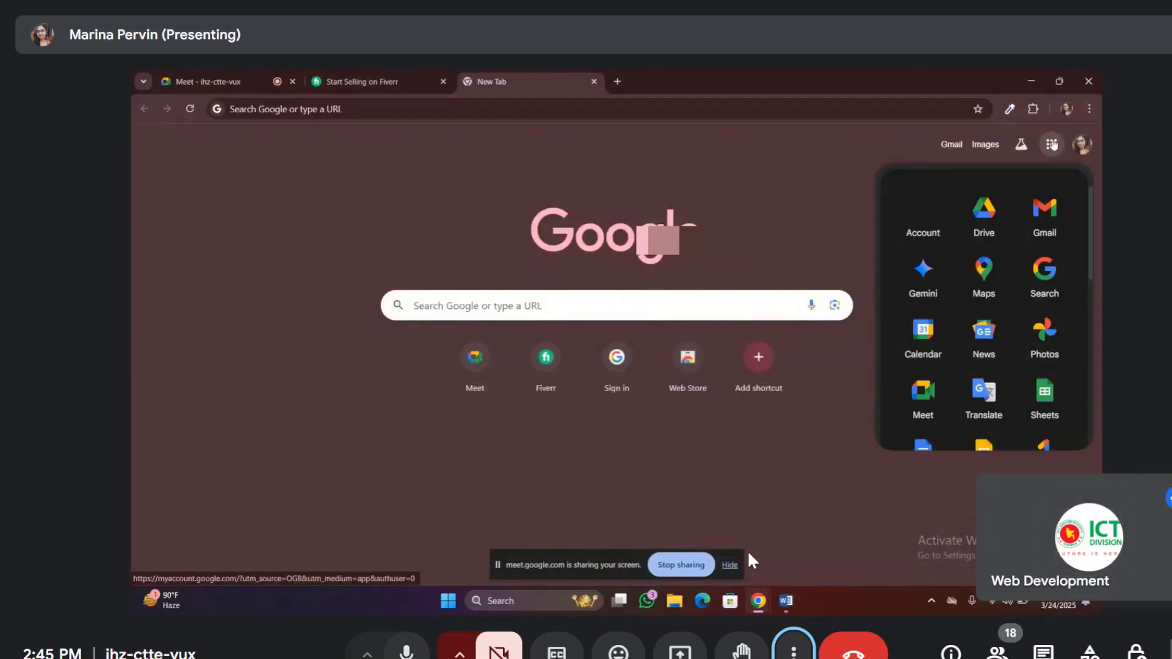
{"action": "left_click", "coordinate": [1050, 219]}
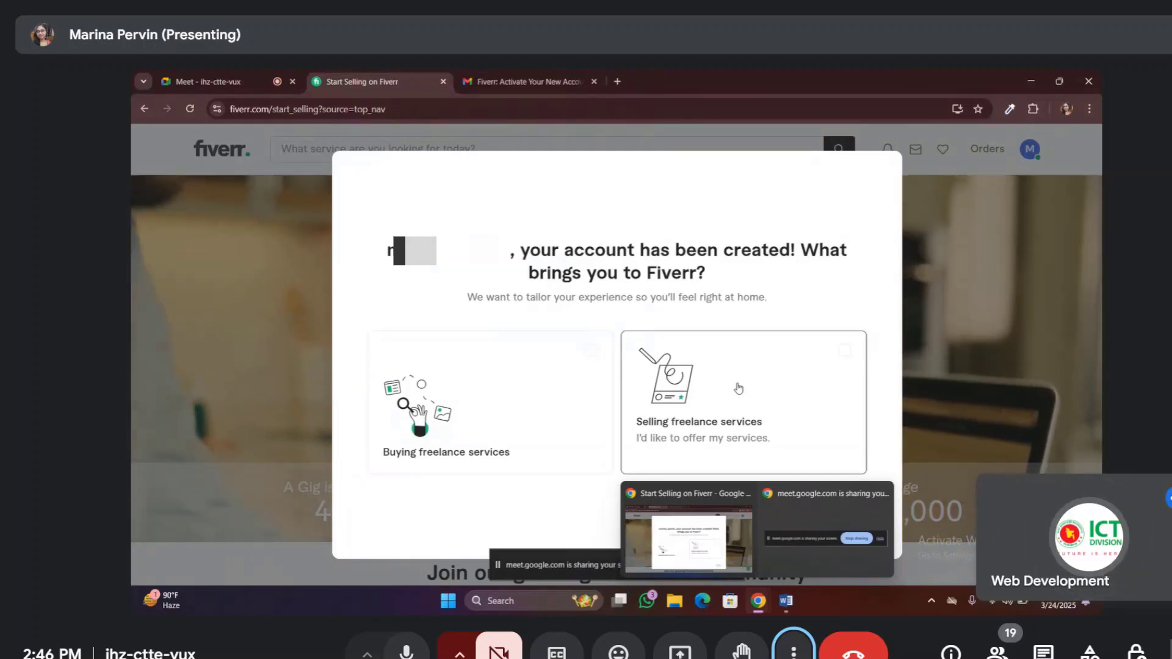
Choose 'Selling freelance services' as the reason for joining, then continue to the next question
{"action": "left_click", "coordinate": [739, 388]}
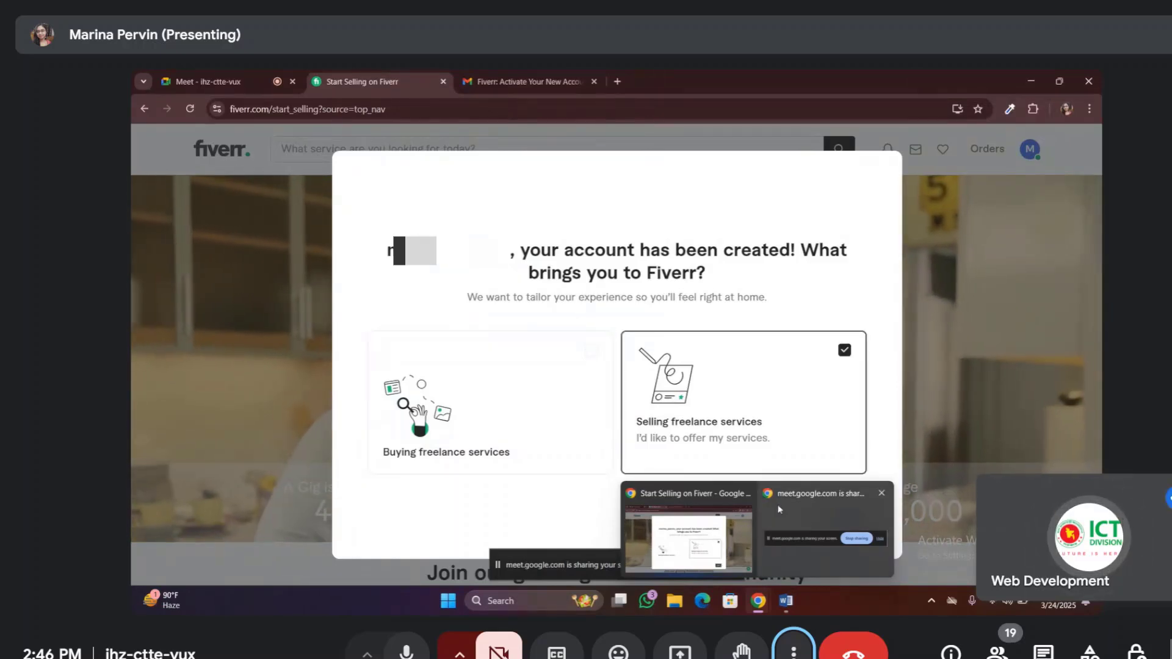
{"action": "mouse_move", "coordinate": [824, 498]}
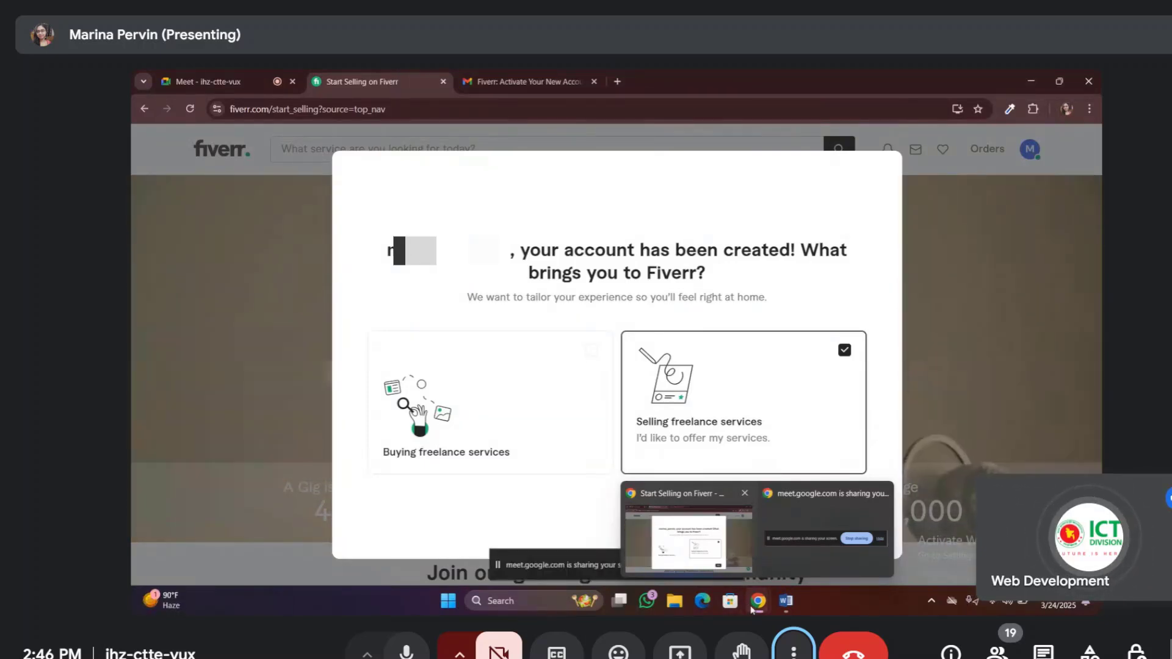
{"action": "mouse_move", "coordinate": [752, 609]}
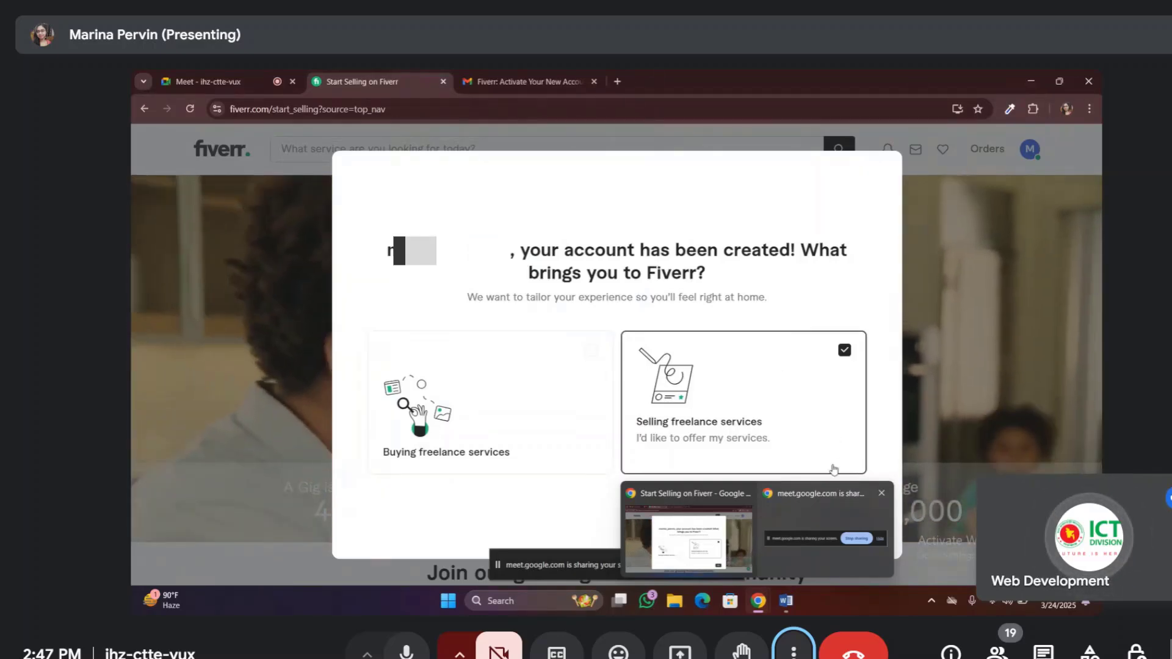
{"action": "mouse_move", "coordinate": [786, 498]}
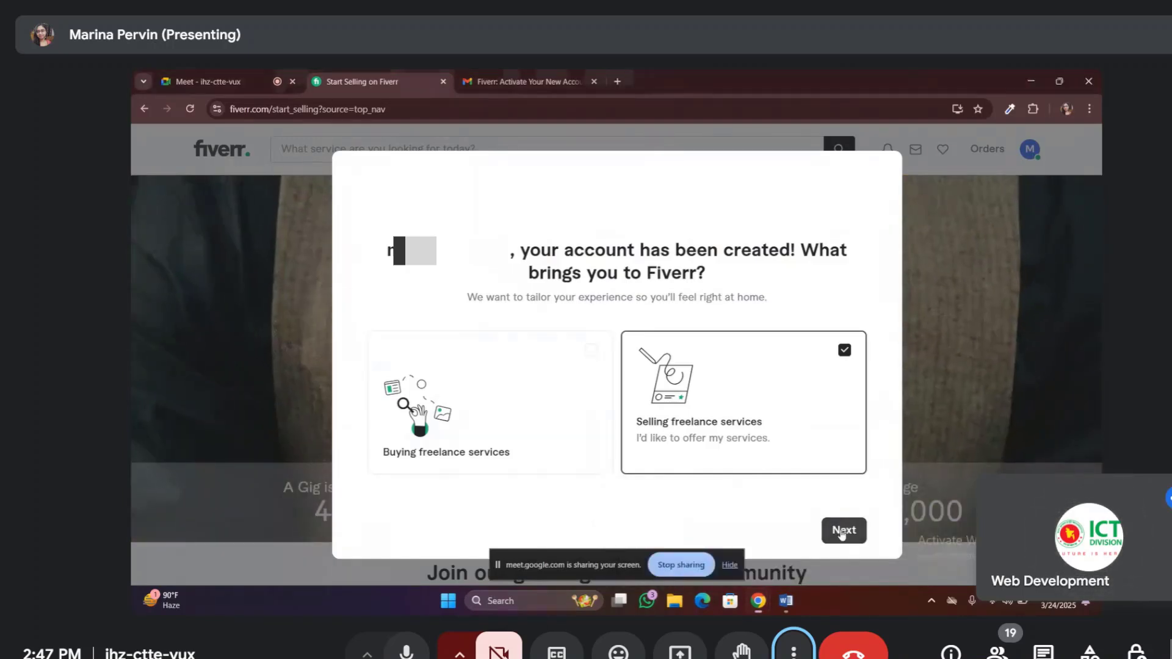
{"action": "left_click", "coordinate": [843, 530]}
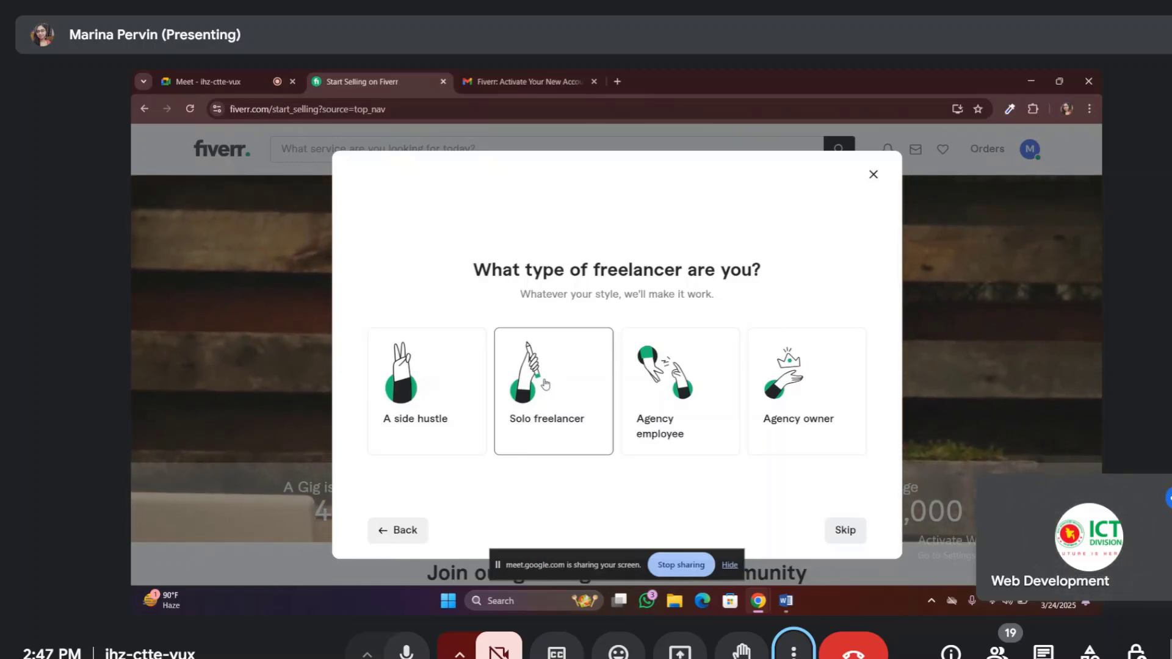
Answer Solo freelancer and 'Both online and offline', then begin completing the seller profile
{"action": "left_click", "coordinate": [545, 384]}
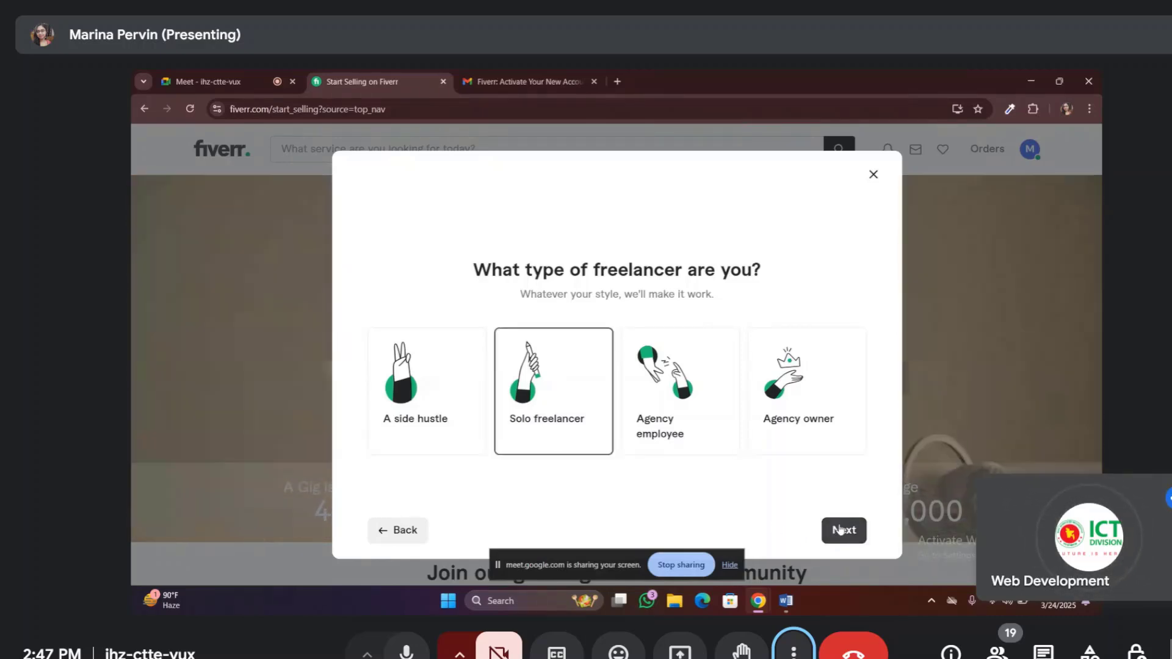
{"action": "left_click", "coordinate": [843, 529]}
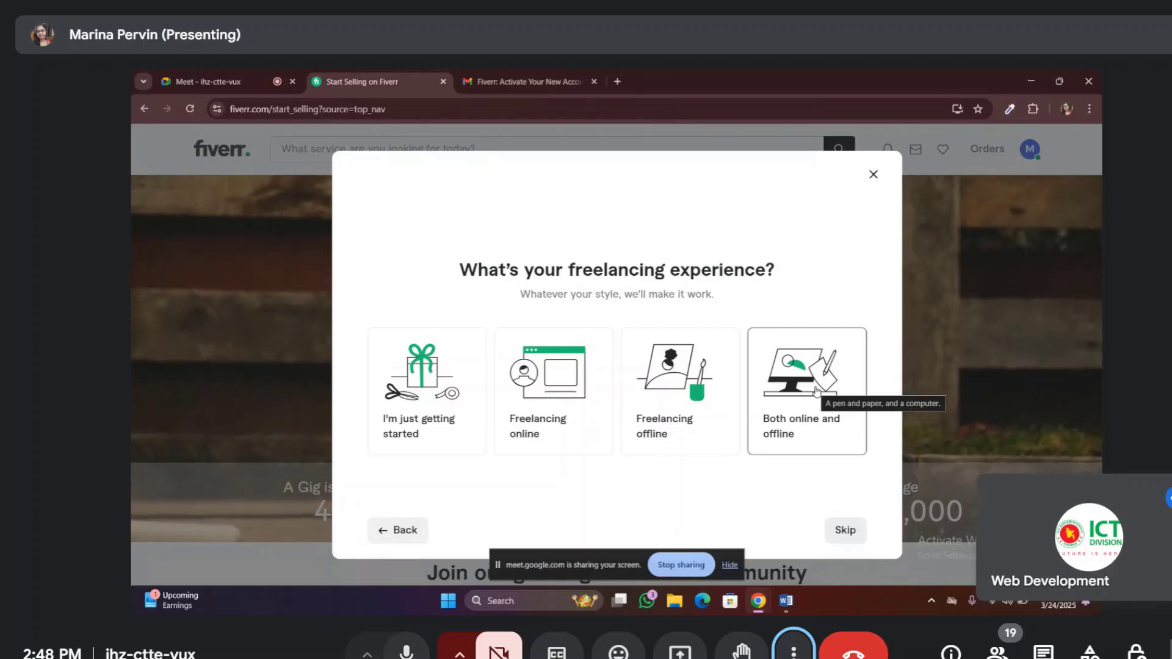
{"action": "left_click", "coordinate": [816, 391]}
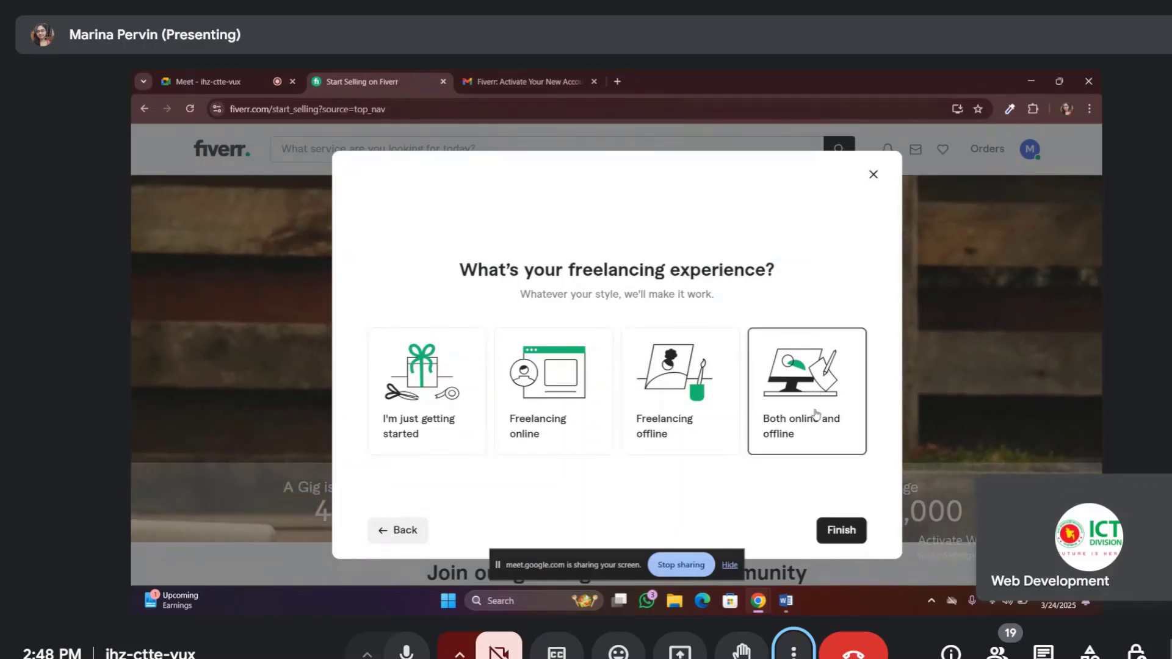
{"action": "left_click", "coordinate": [849, 536]}
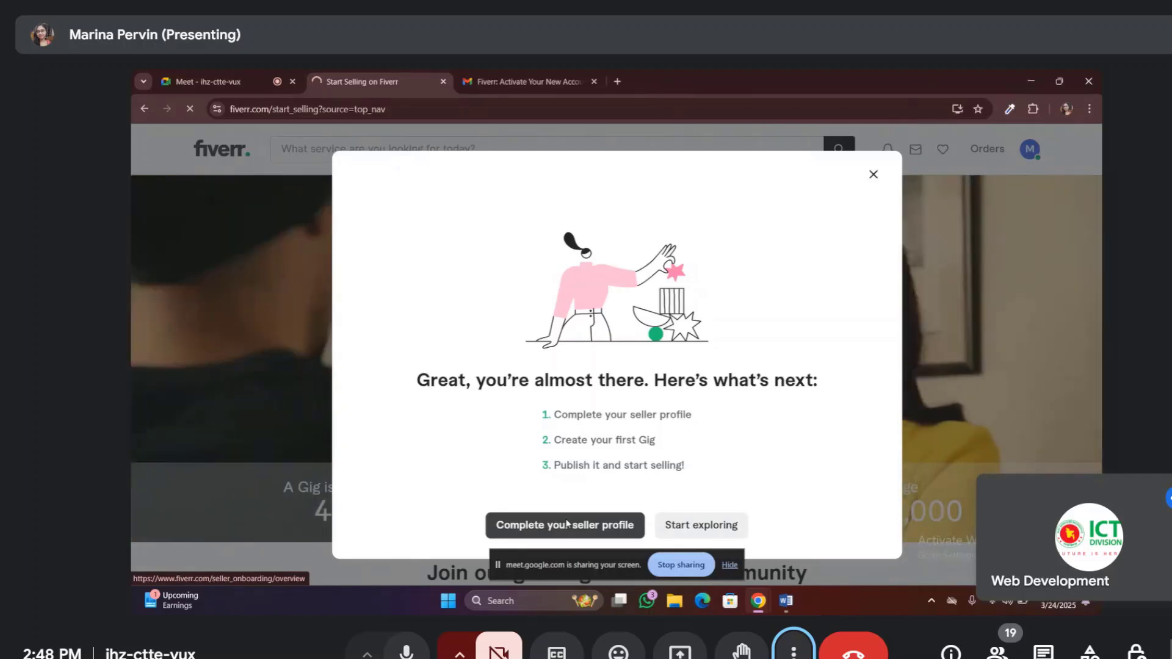
{"action": "left_click", "coordinate": [567, 523]}
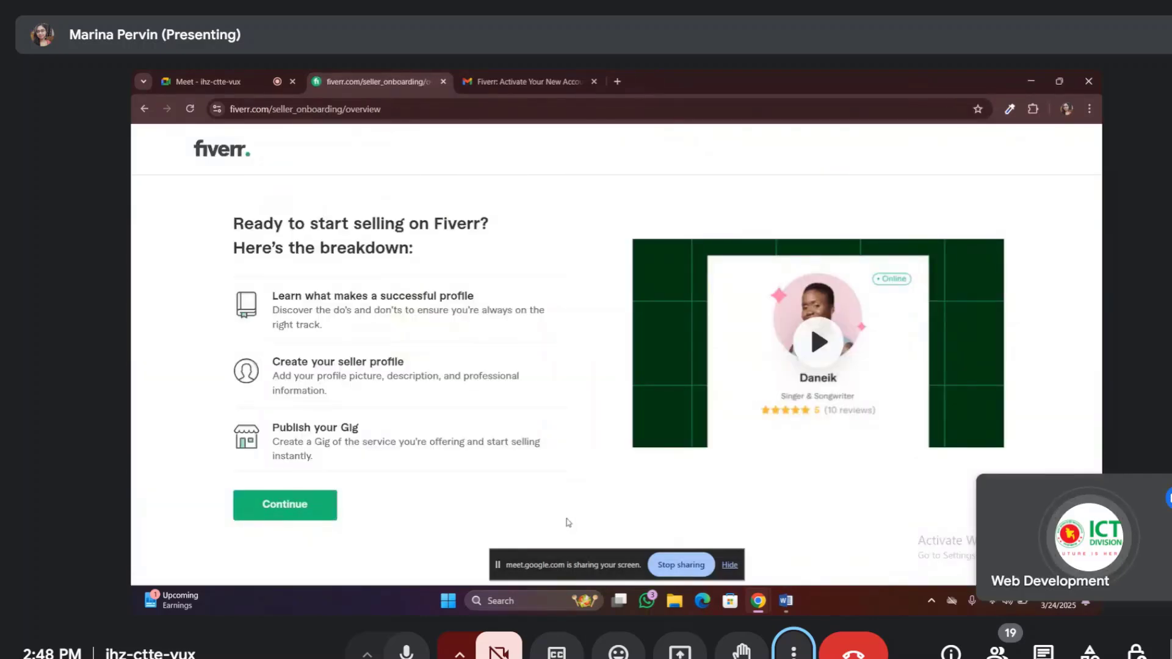
Continue past the selling breakdown and profile tips pages to the Personal Info form
{"action": "left_click", "coordinate": [296, 508]}
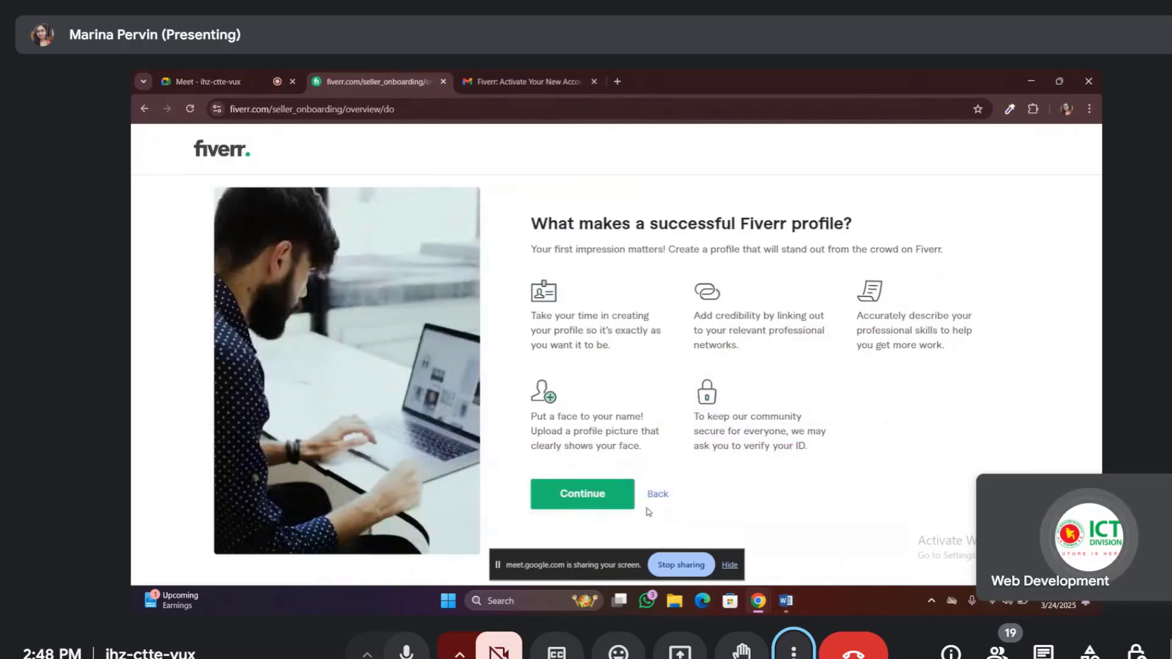
{"action": "left_click", "coordinate": [594, 501]}
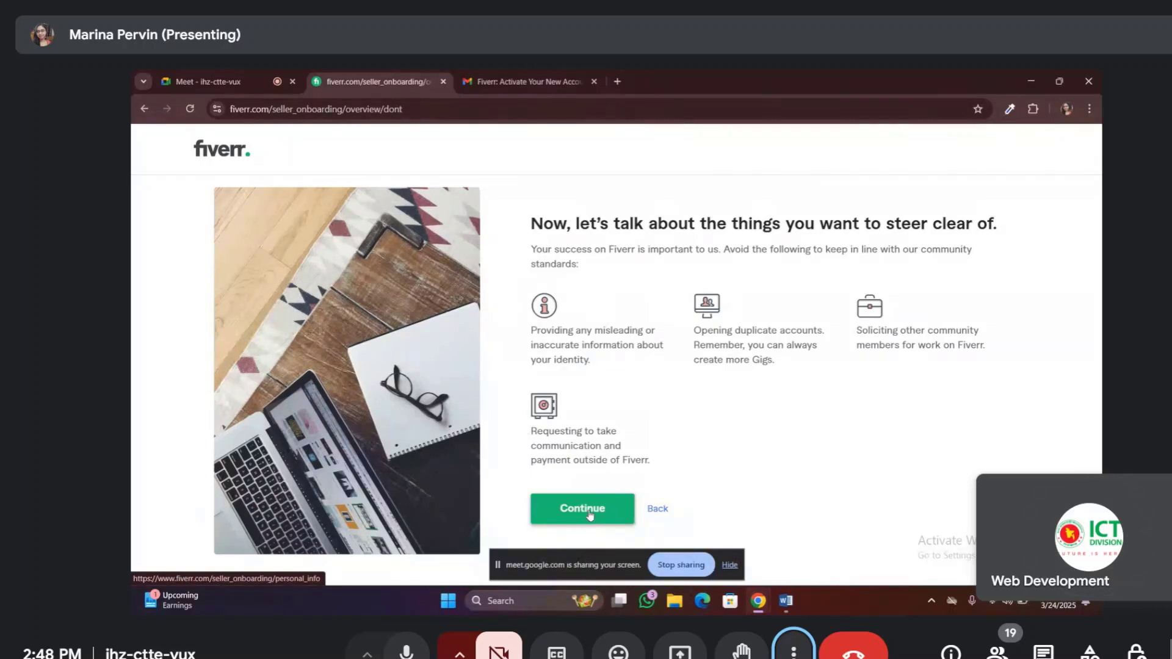
{"action": "left_click", "coordinate": [590, 516]}
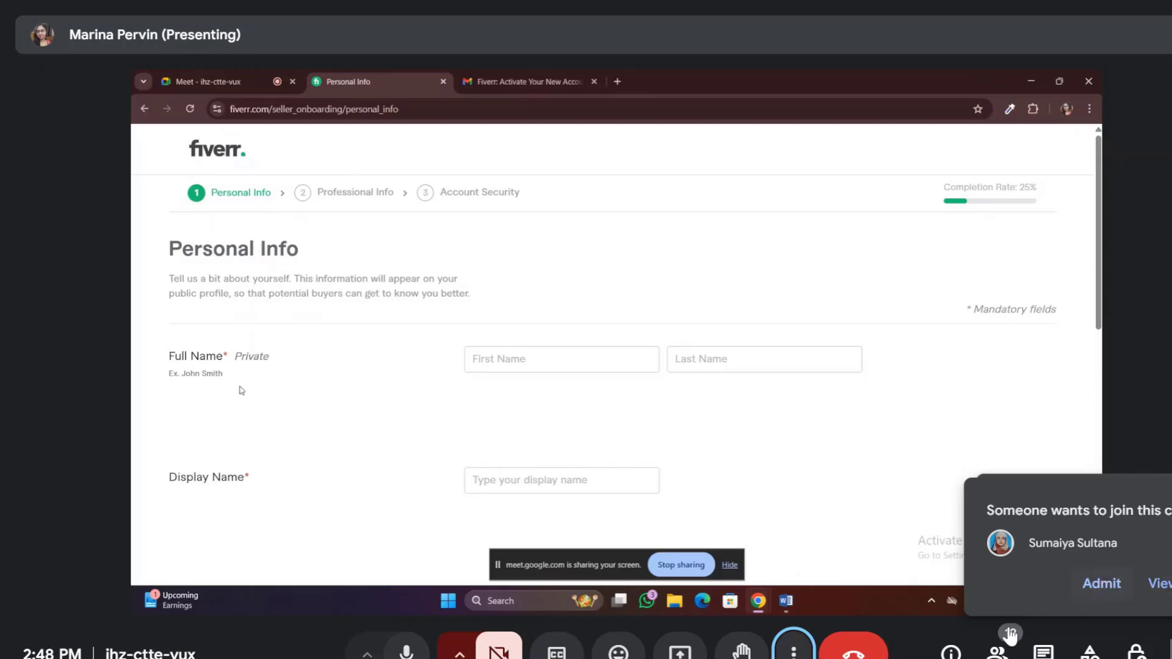
Admit the waiting call participant, then start editing the Display Name field
{"action": "left_click", "coordinate": [1097, 584]}
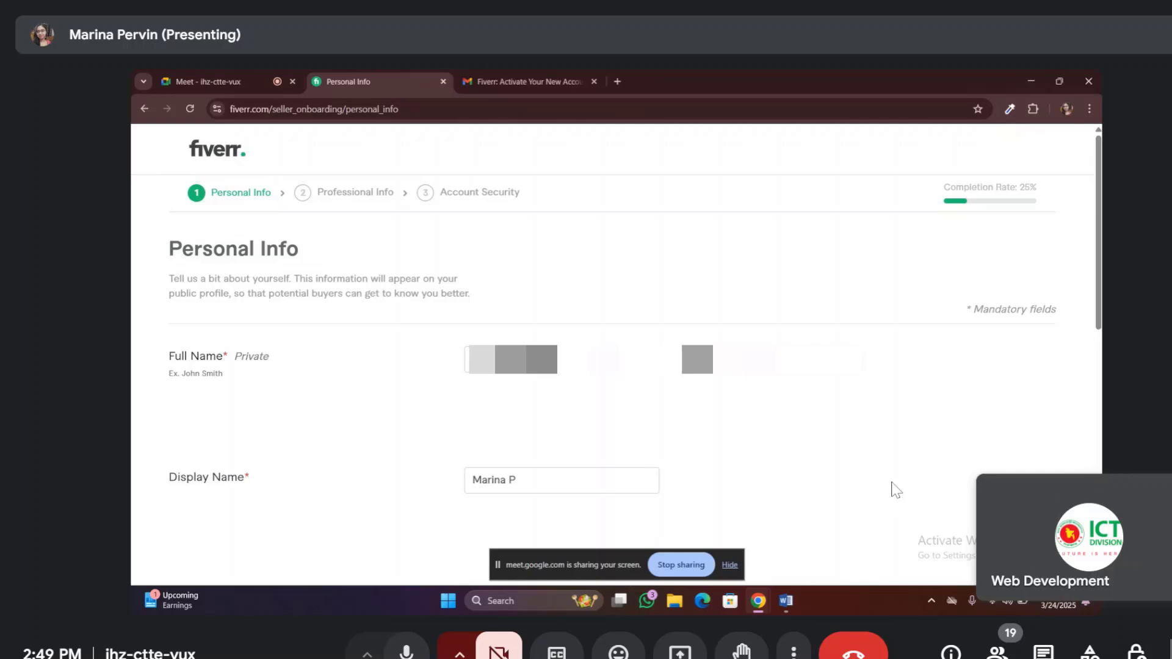
{"action": "left_click", "coordinate": [602, 488]}
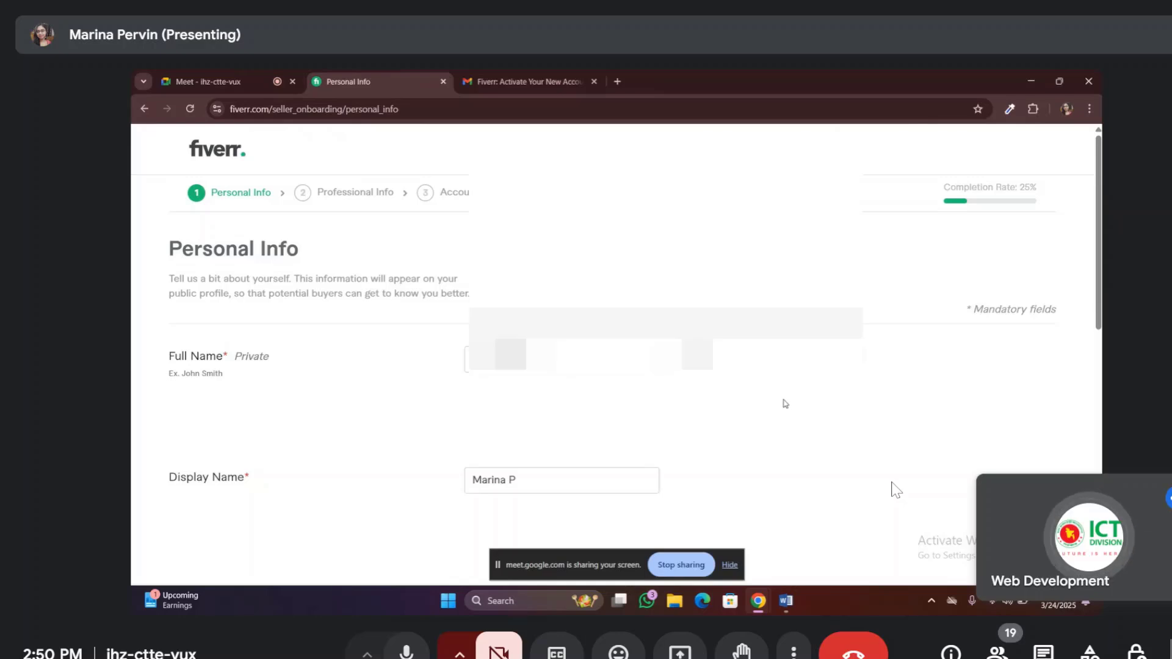
{"action": "scroll", "coordinate": [784, 404], "scroll_direction": "down", "scroll_amount": 3}
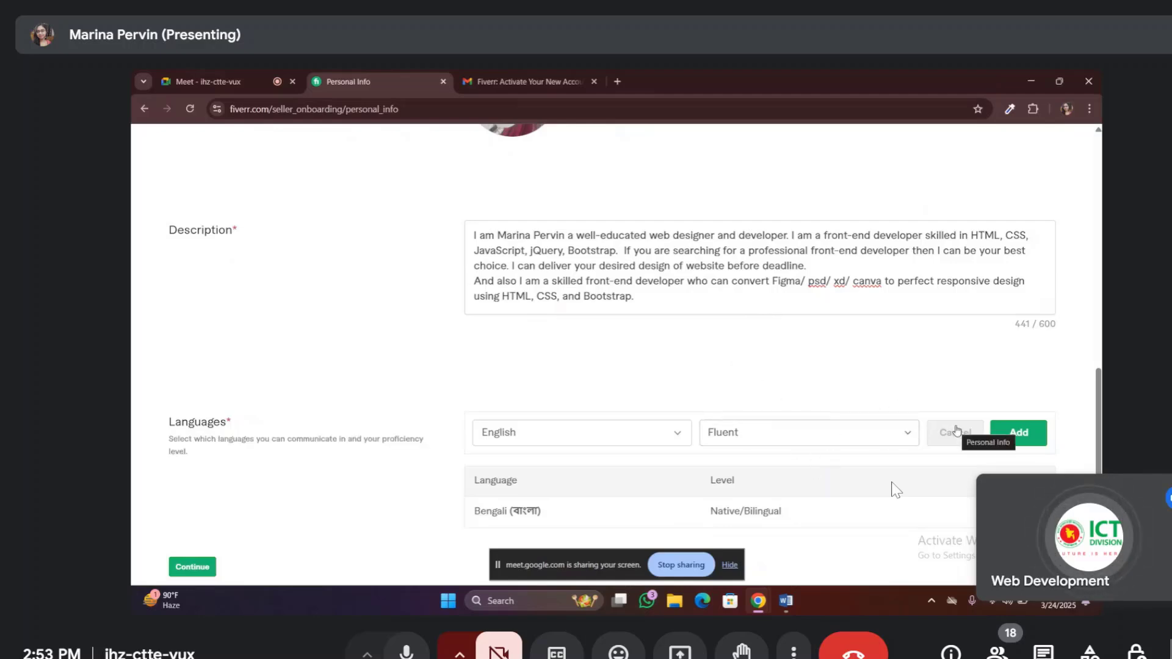
Add English at Fluent level to the languages list
{"action": "left_click", "coordinate": [1009, 438]}
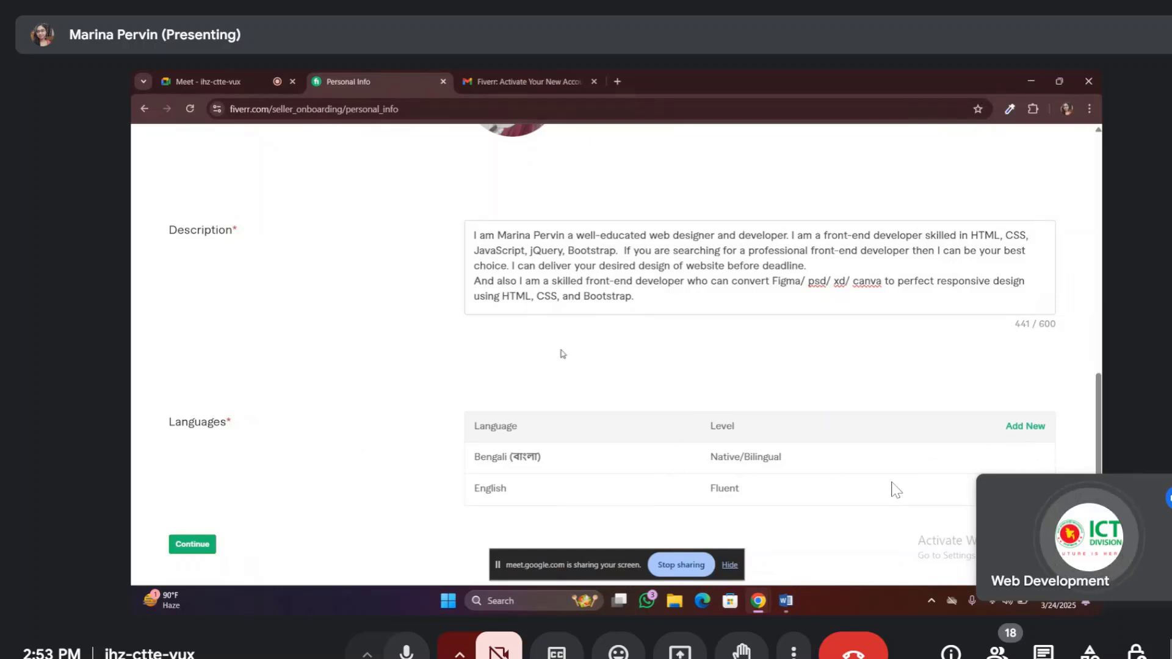
{"action": "scroll", "coordinate": [562, 353], "scroll_direction": "down", "scroll_amount": 1}
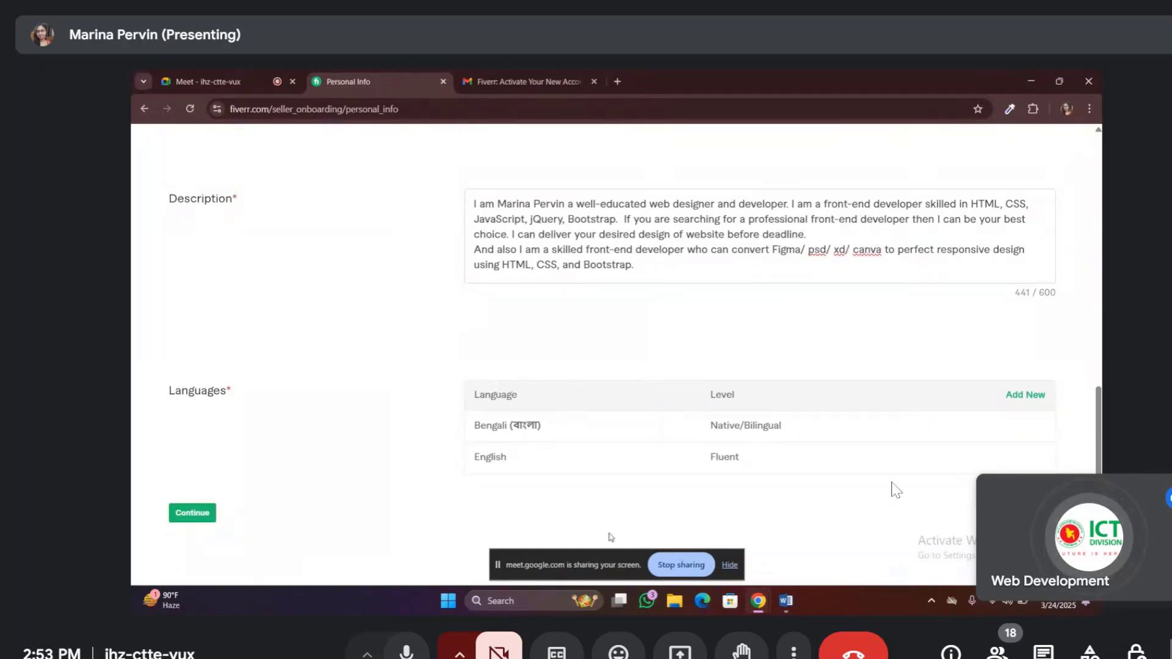
{"action": "mouse_move", "coordinate": [1047, 442]}
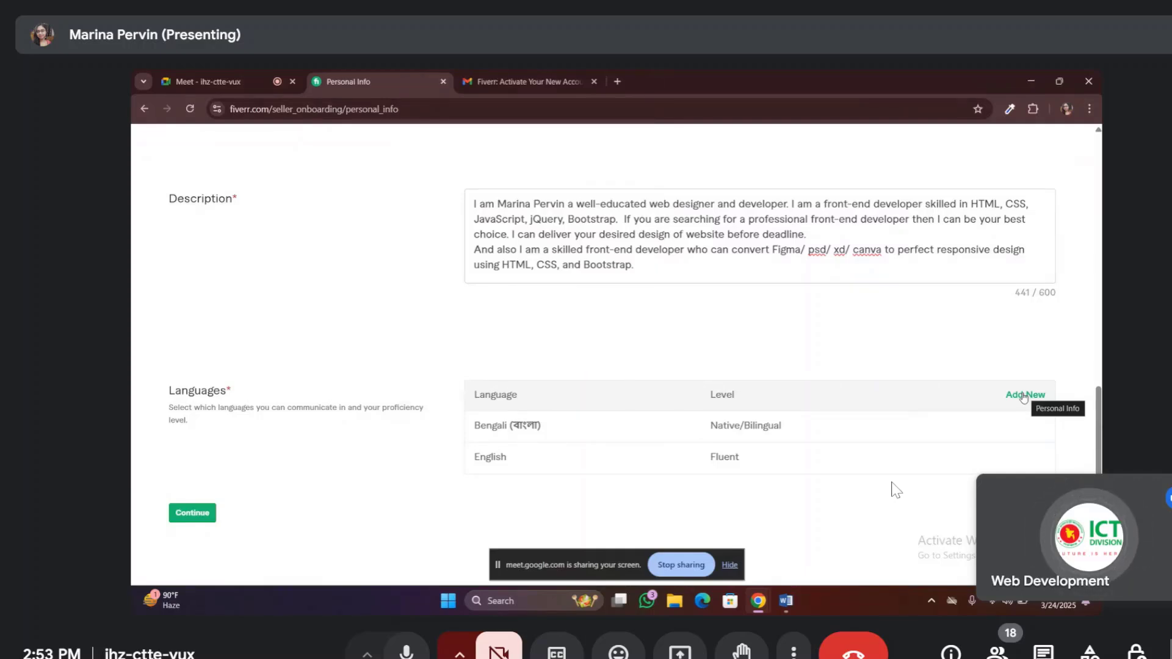
Add Hindi at Conversational level as another language
{"action": "left_click", "coordinate": [1024, 395]}
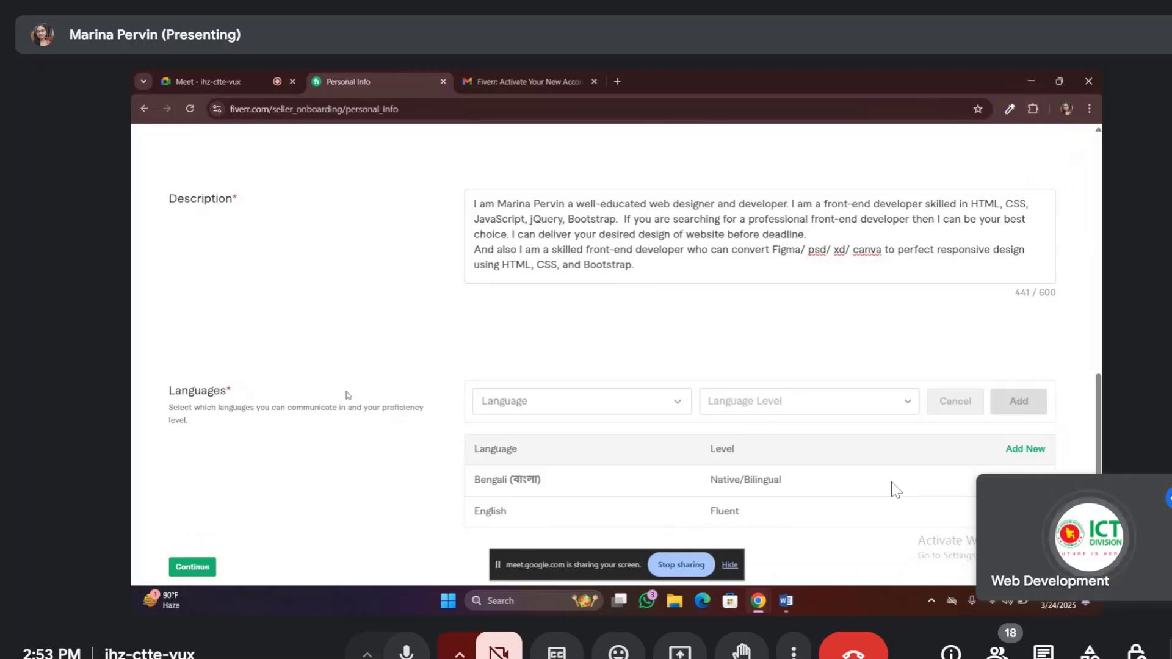
{"action": "left_click", "coordinate": [679, 402]}
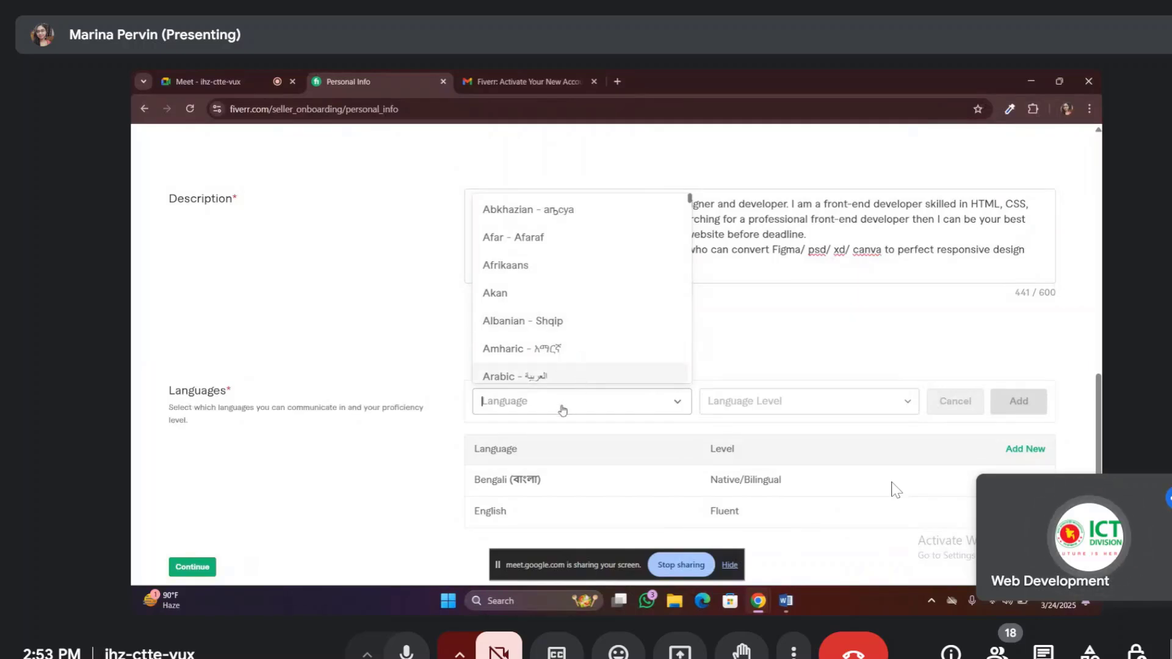
{"action": "type", "text": "HIN"}
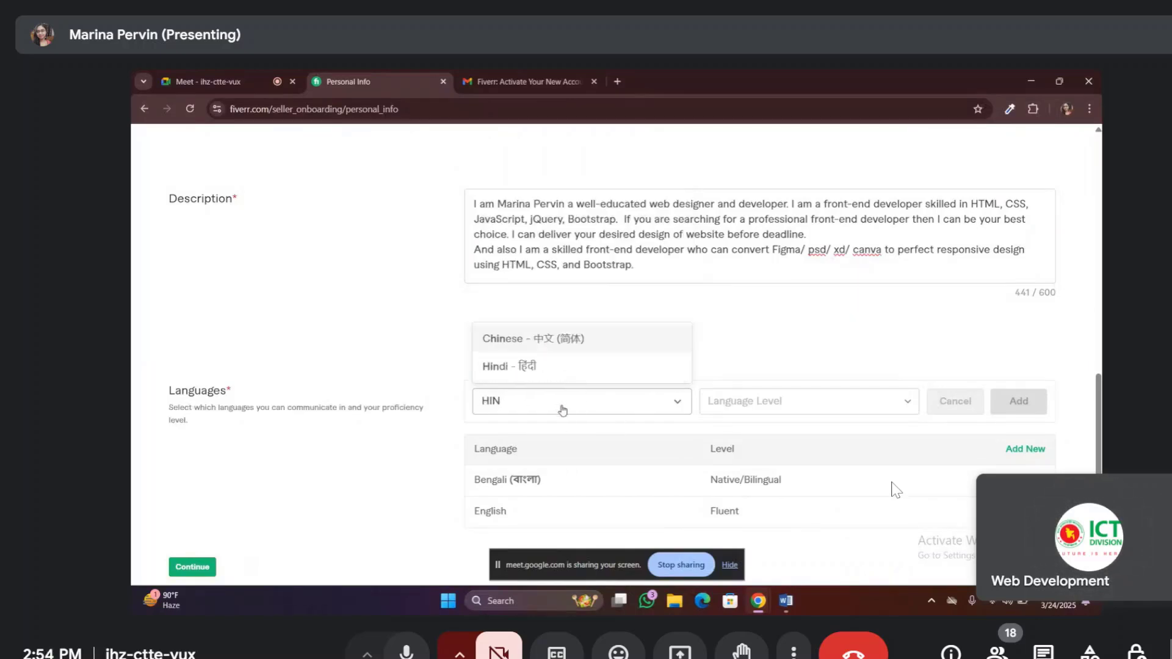
{"action": "left_click", "coordinate": [511, 369]}
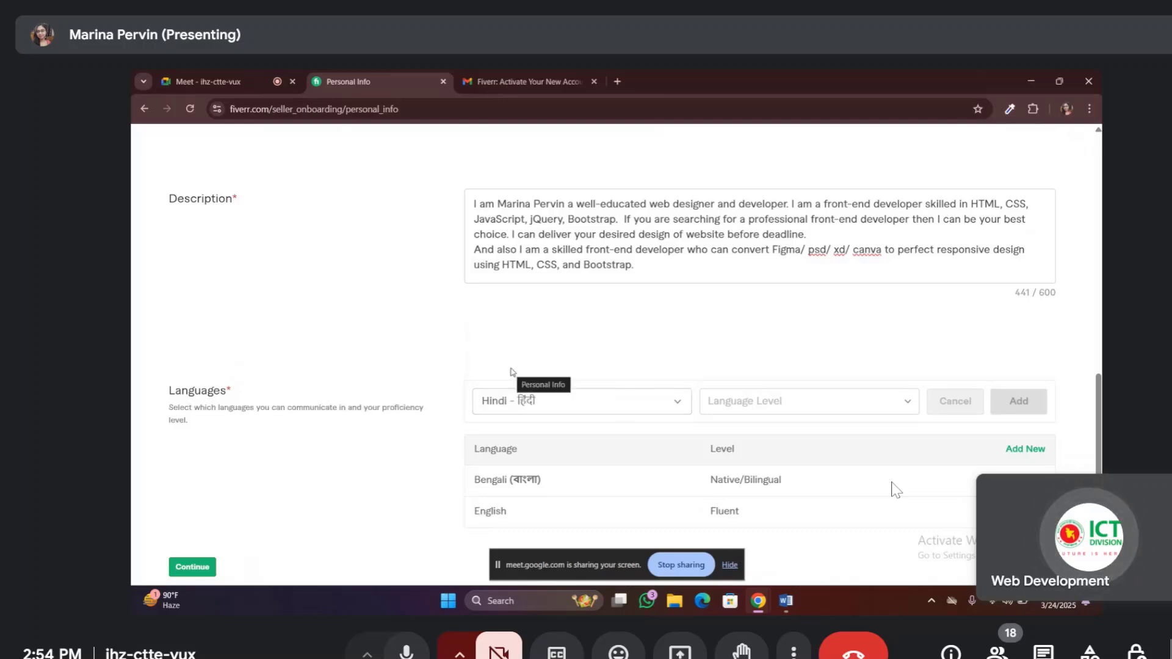
{"action": "left_click", "coordinate": [906, 406]}
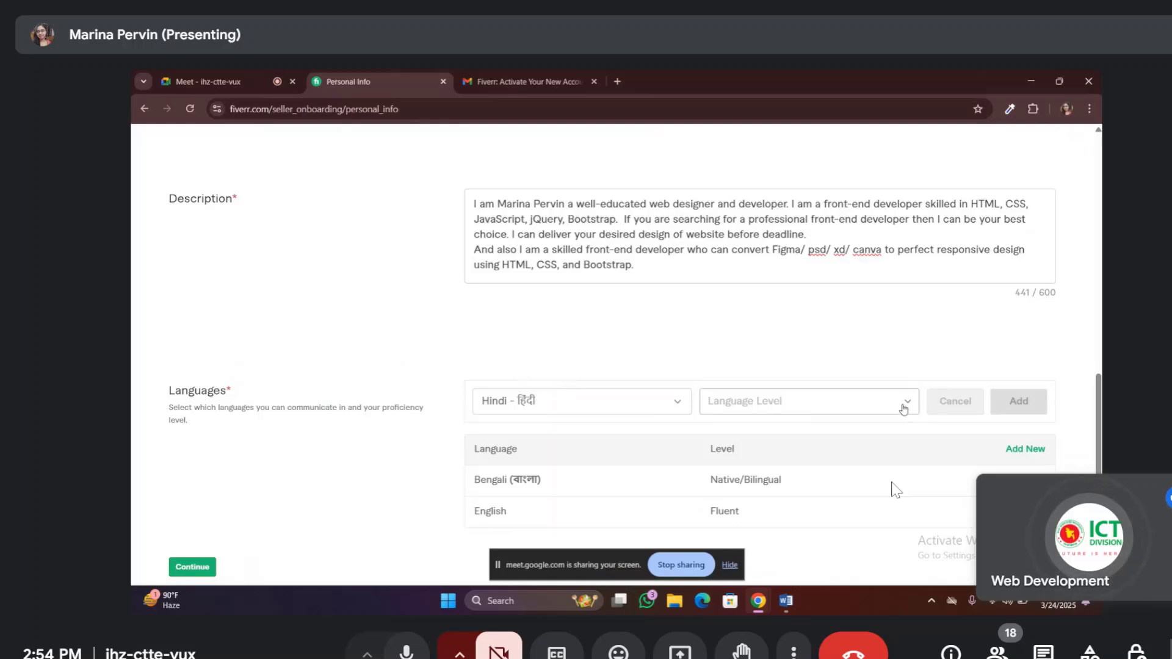
{"action": "left_click", "coordinate": [906, 406]}
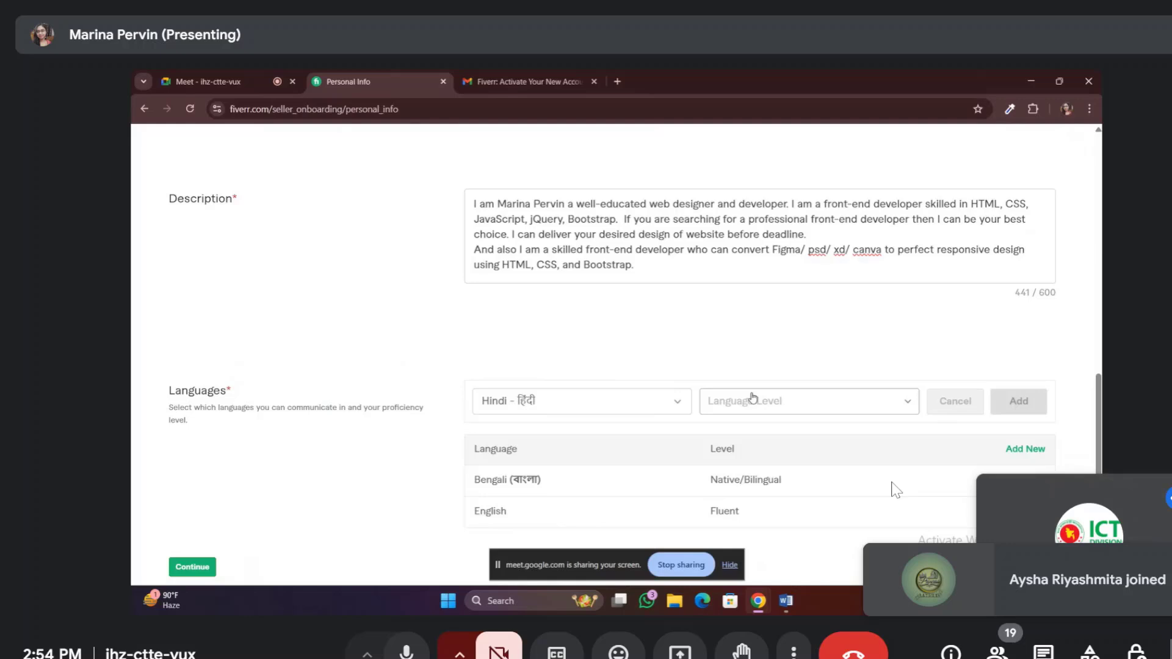
{"action": "left_click", "coordinate": [767, 406]}
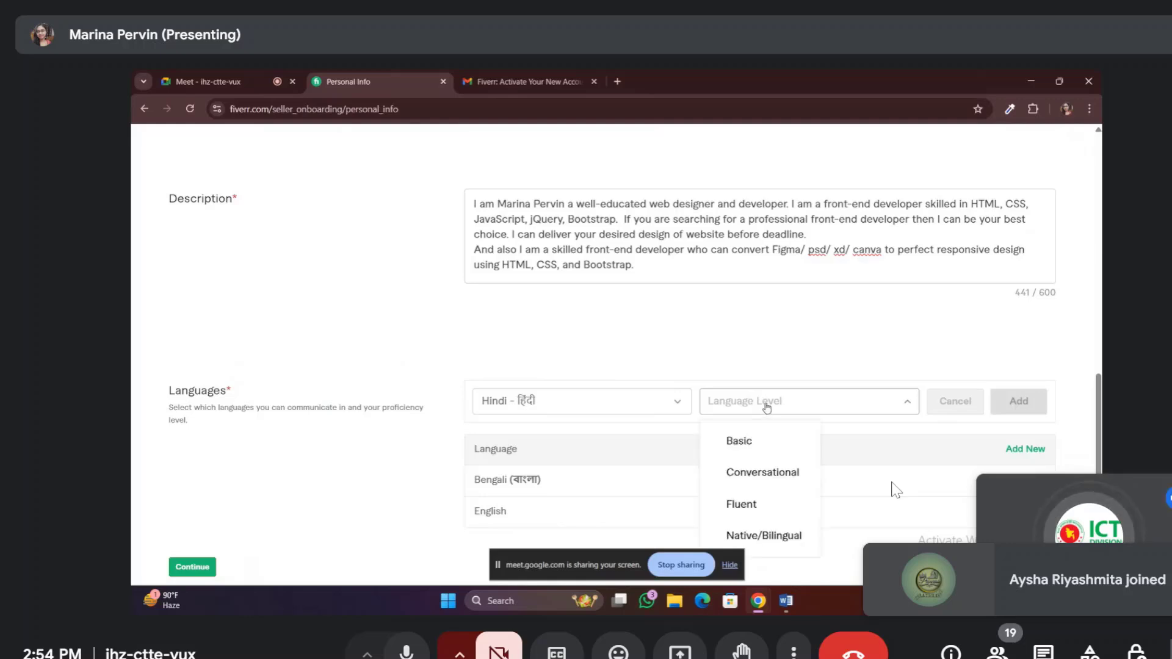
{"action": "left_click", "coordinate": [775, 473]}
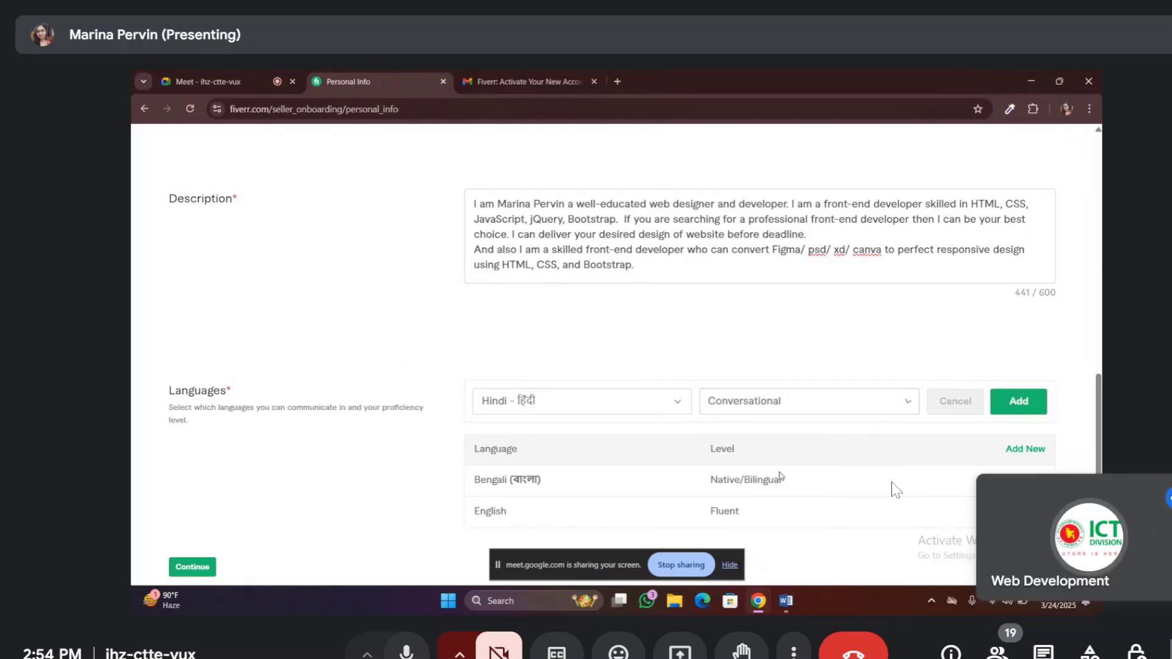
{"action": "left_click", "coordinate": [1005, 406]}
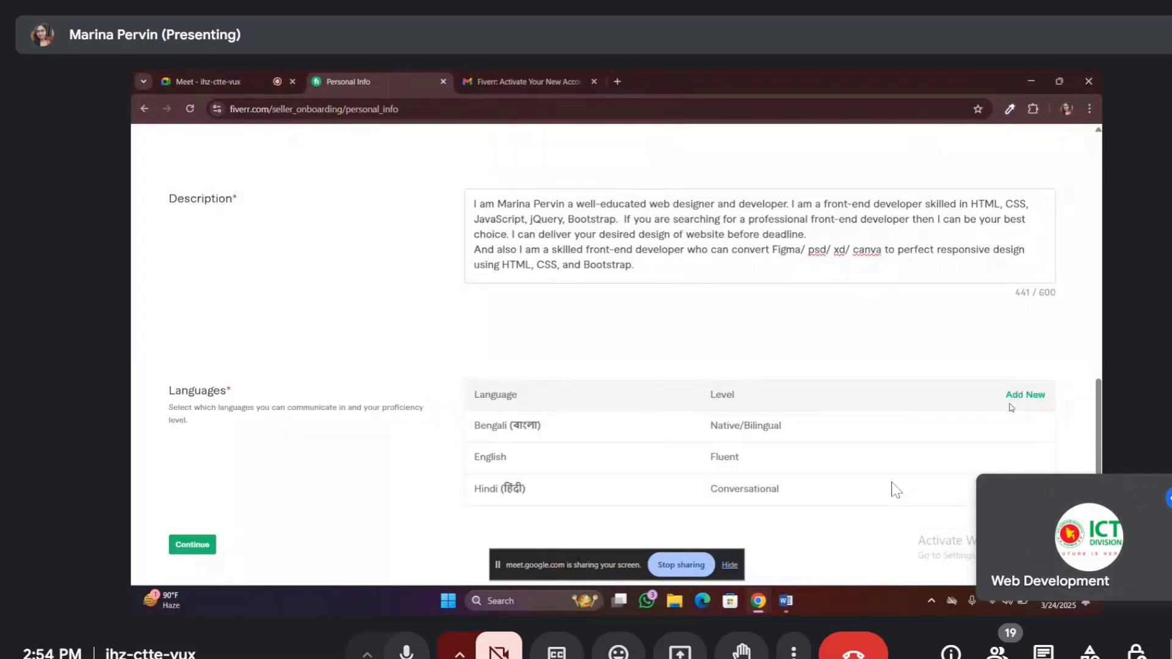
Save the Personal Info page and continue to Professional Info
{"action": "scroll", "coordinate": [821, 425], "scroll_direction": "down", "scroll_amount": 1}
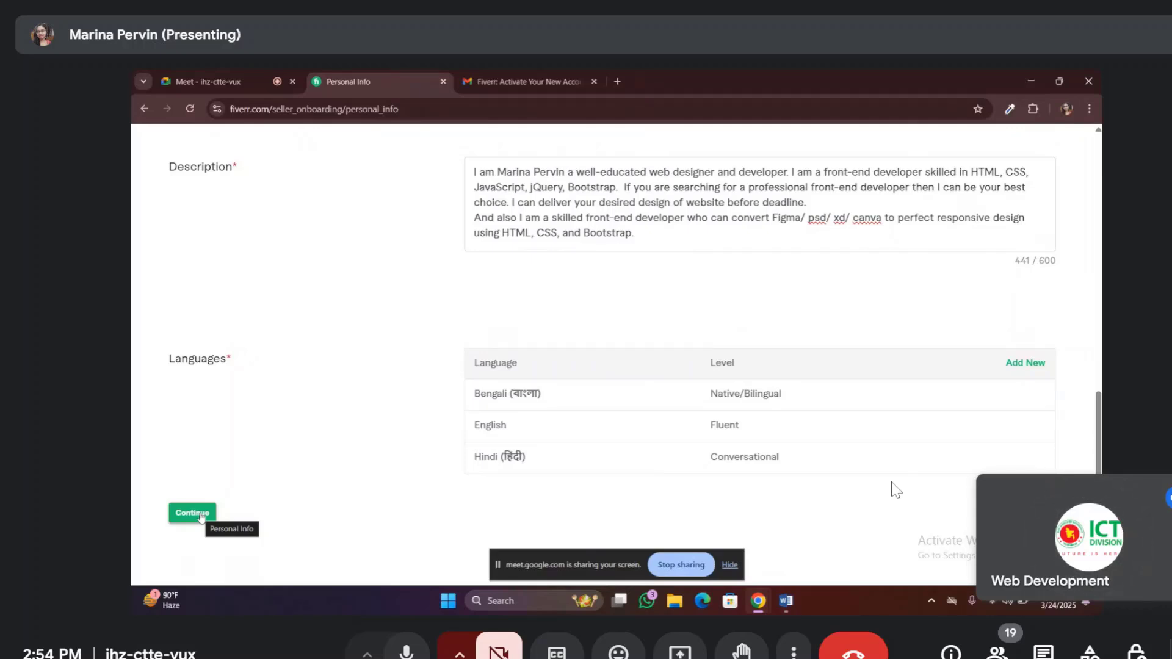
{"action": "left_click", "coordinate": [201, 515]}
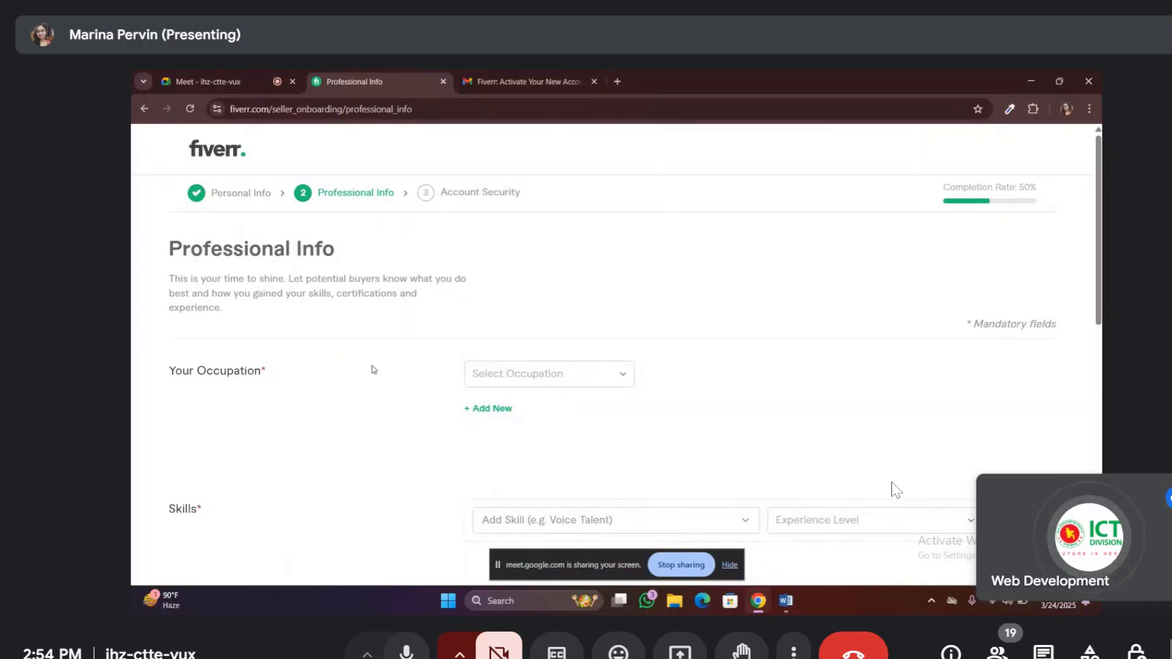
Choose Programming & Tech from the occupation list
{"action": "left_click", "coordinate": [622, 378]}
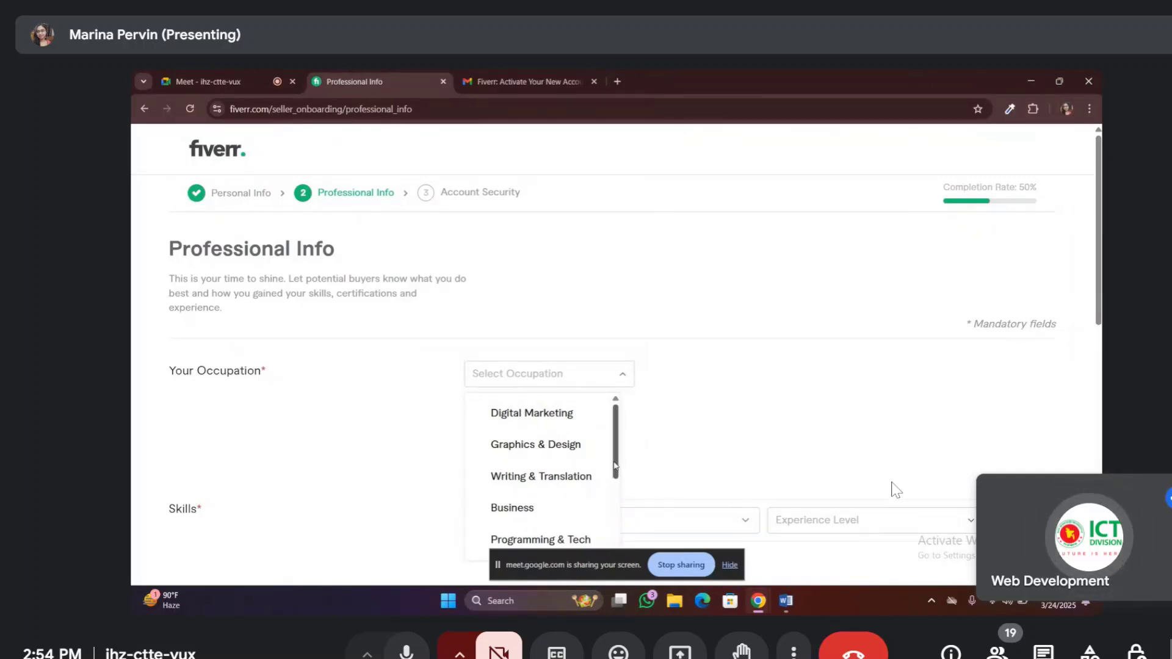
{"action": "scroll", "coordinate": [614, 466], "scroll_direction": "down", "scroll_amount": 2}
{"action": "left_click", "coordinate": [541, 501]}
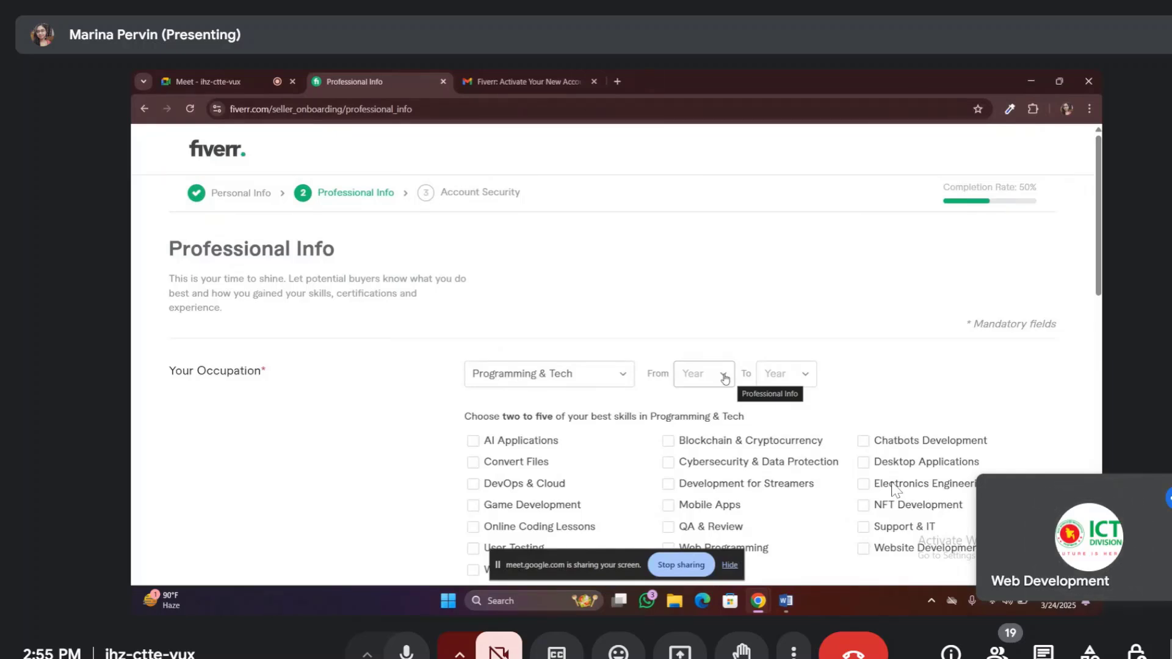
Set the Programming & Tech occupation's starting year to 2011
{"action": "left_click", "coordinate": [725, 379]}
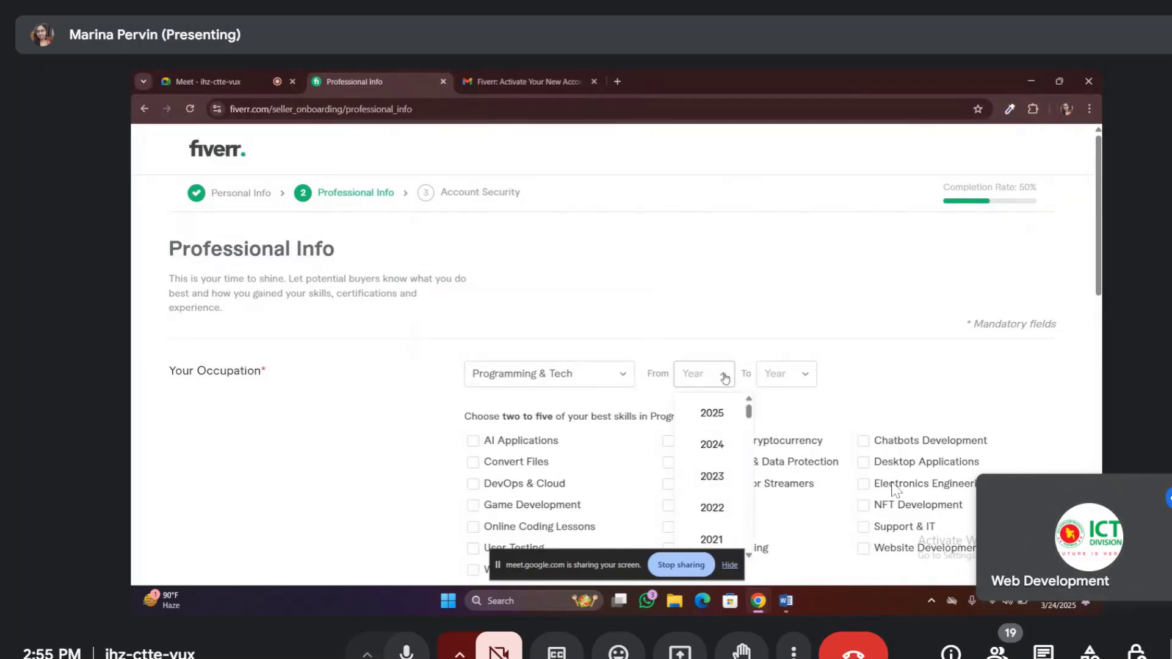
{"action": "scroll", "coordinate": [730, 490], "scroll_direction": "down", "scroll_amount": 3}
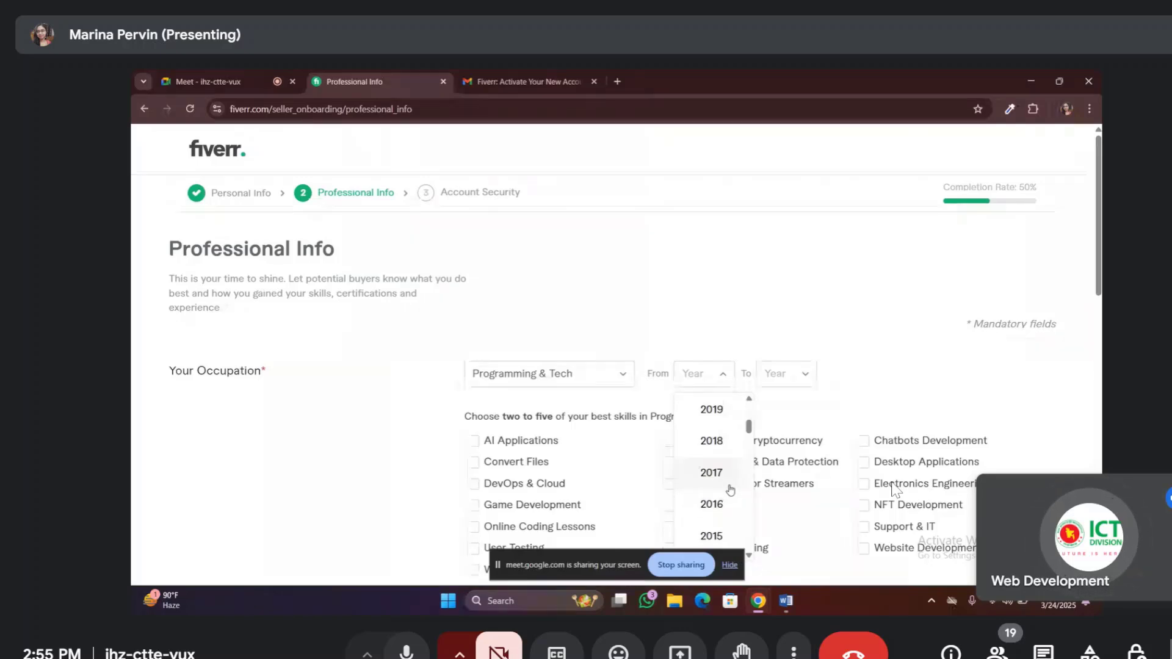
{"action": "scroll", "coordinate": [731, 490], "scroll_direction": "down", "scroll_amount": 1}
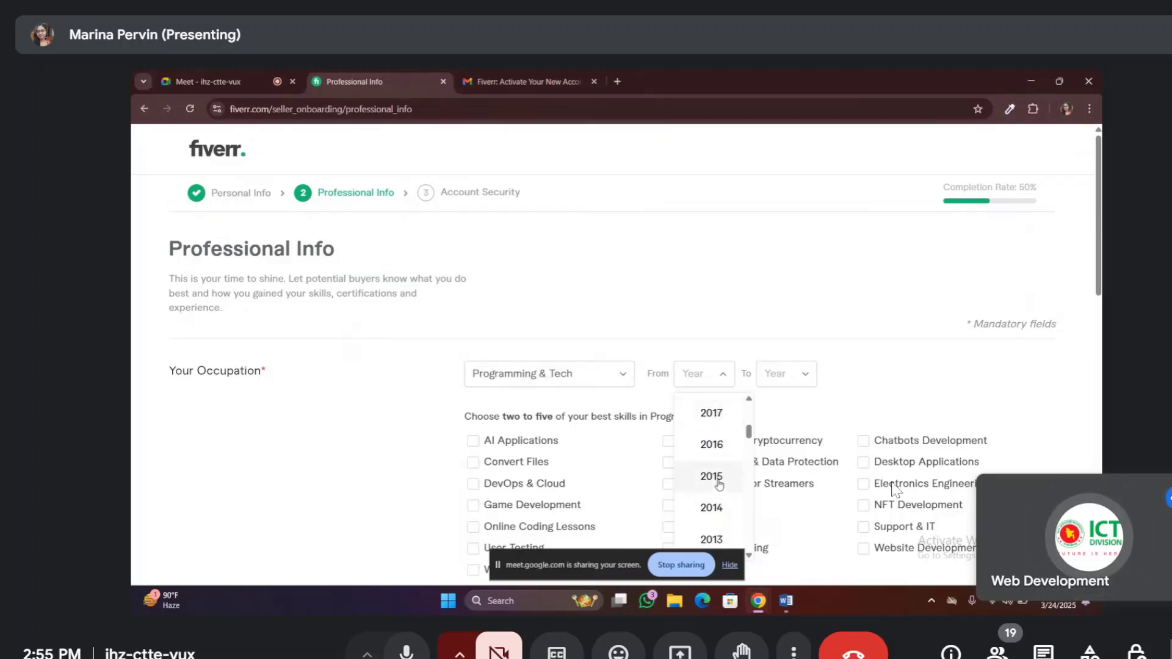
{"action": "scroll", "coordinate": [719, 484], "scroll_direction": "up", "scroll_amount": 2}
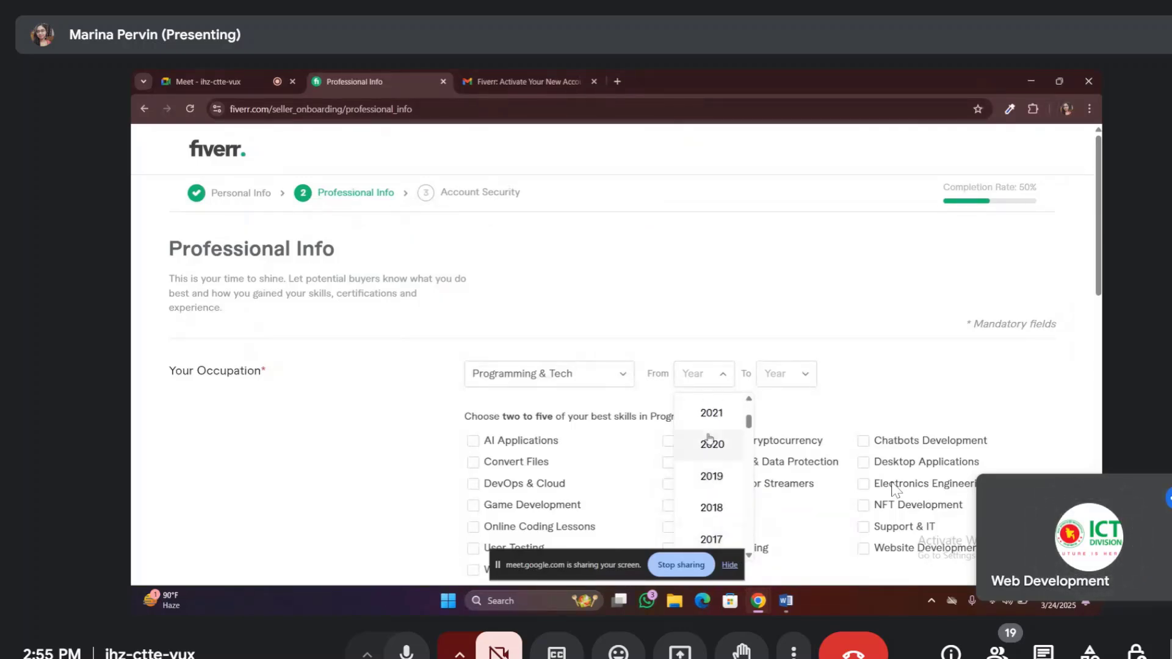
{"action": "scroll", "coordinate": [715, 446], "scroll_direction": "down", "scroll_amount": 5}
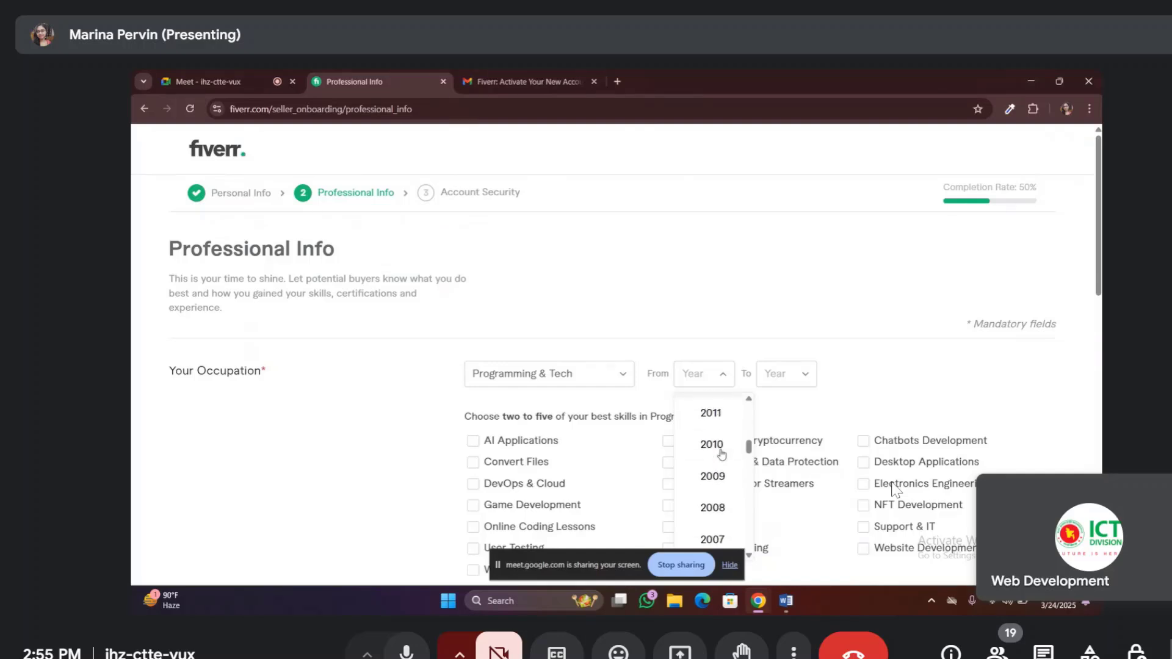
{"action": "left_click", "coordinate": [714, 414]}
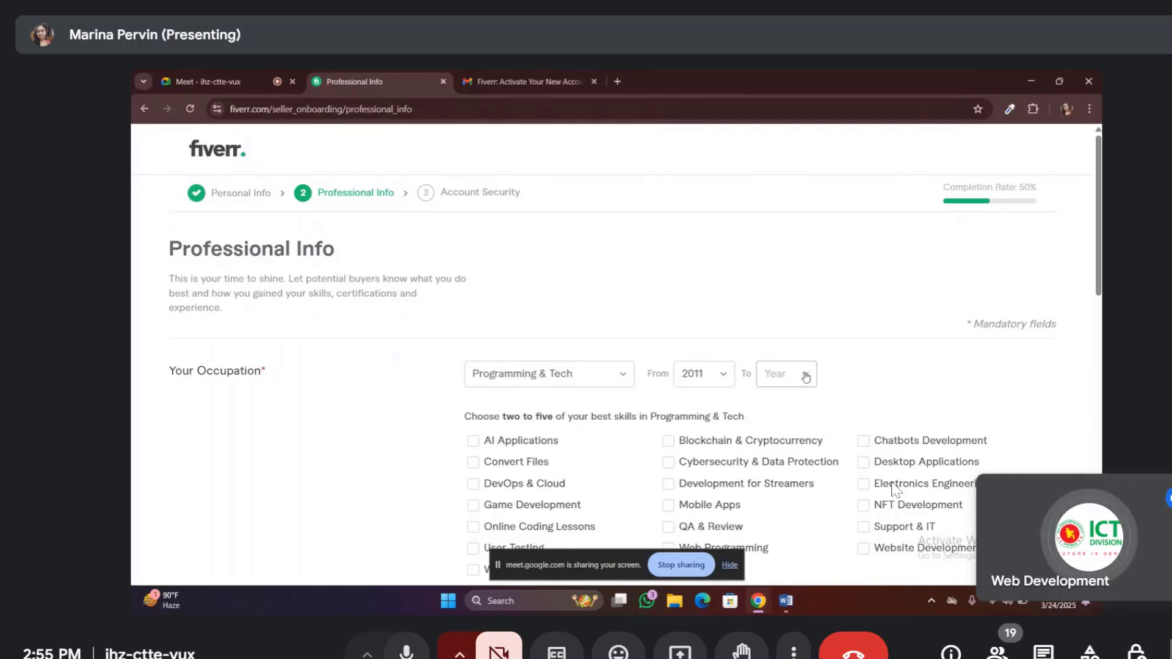
Set the occupation's ending year to 2025
{"action": "left_click", "coordinate": [806, 377]}
{"action": "left_click", "coordinate": [728, 377]}
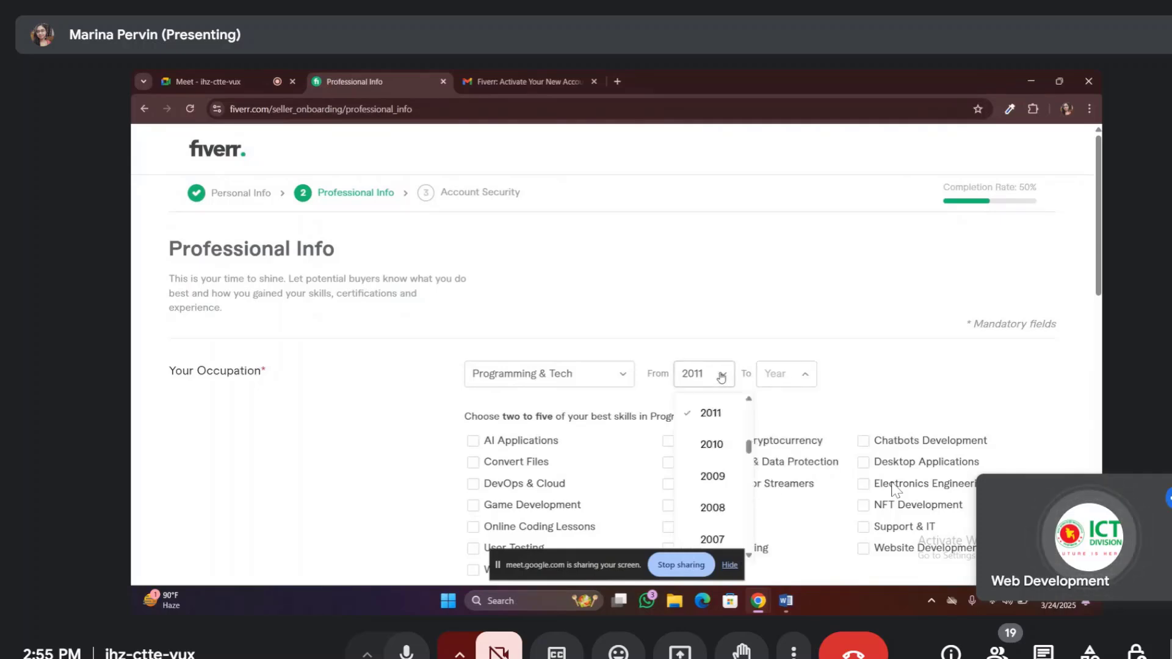
{"action": "left_click", "coordinate": [805, 379]}
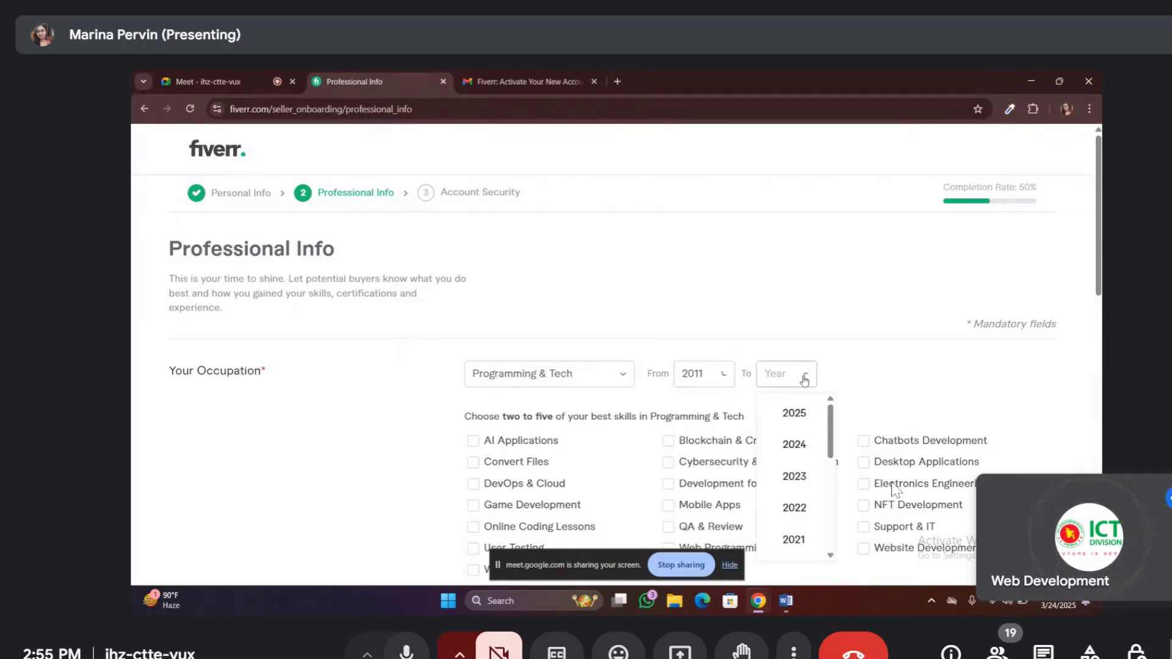
{"action": "left_click", "coordinate": [805, 379]}
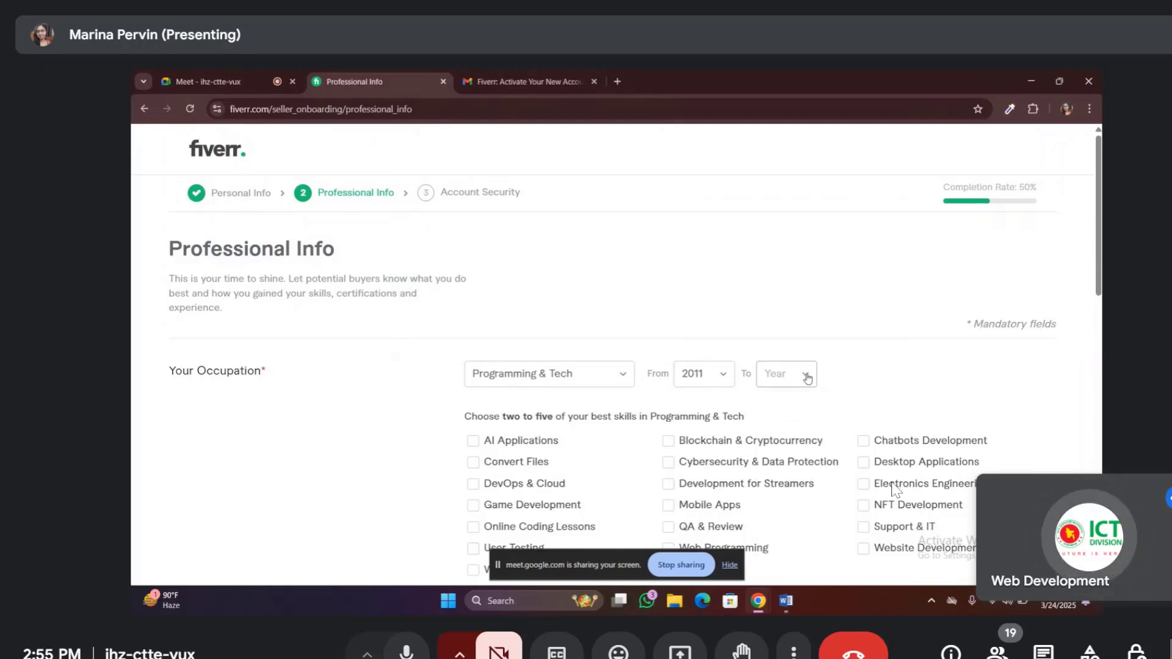
{"action": "left_click", "coordinate": [805, 380]}
{"action": "left_click", "coordinate": [799, 415]}
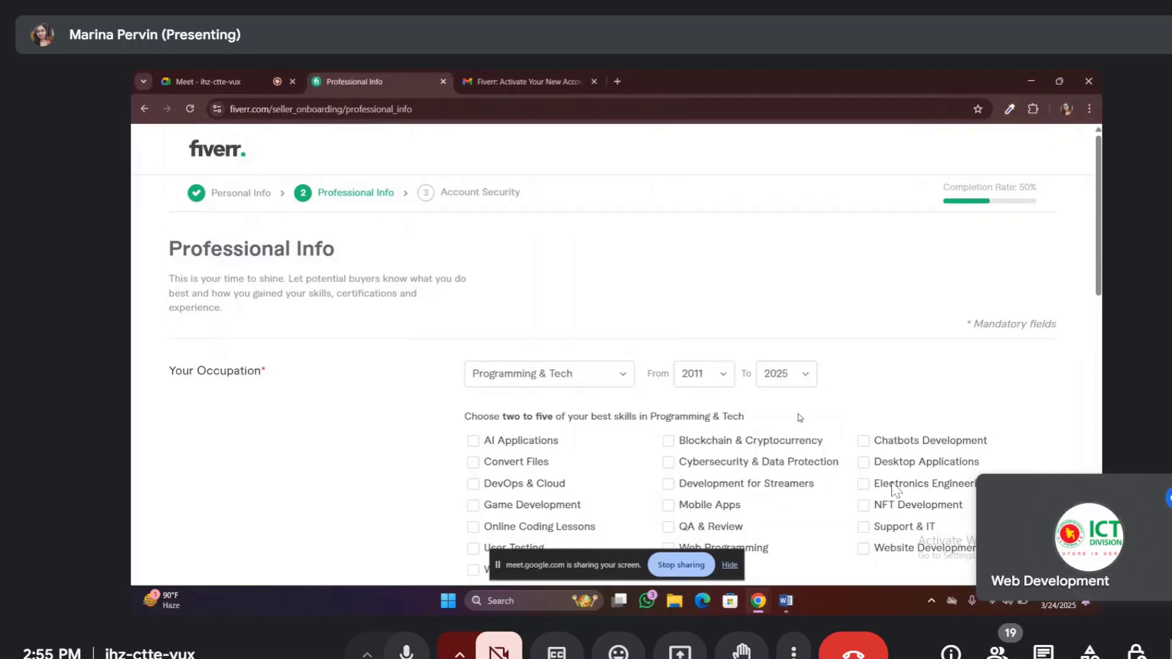
Tick Website Development and Support & IT as best Programming & Tech skills
{"action": "scroll", "coordinate": [835, 338], "scroll_direction": "down", "scroll_amount": 3}
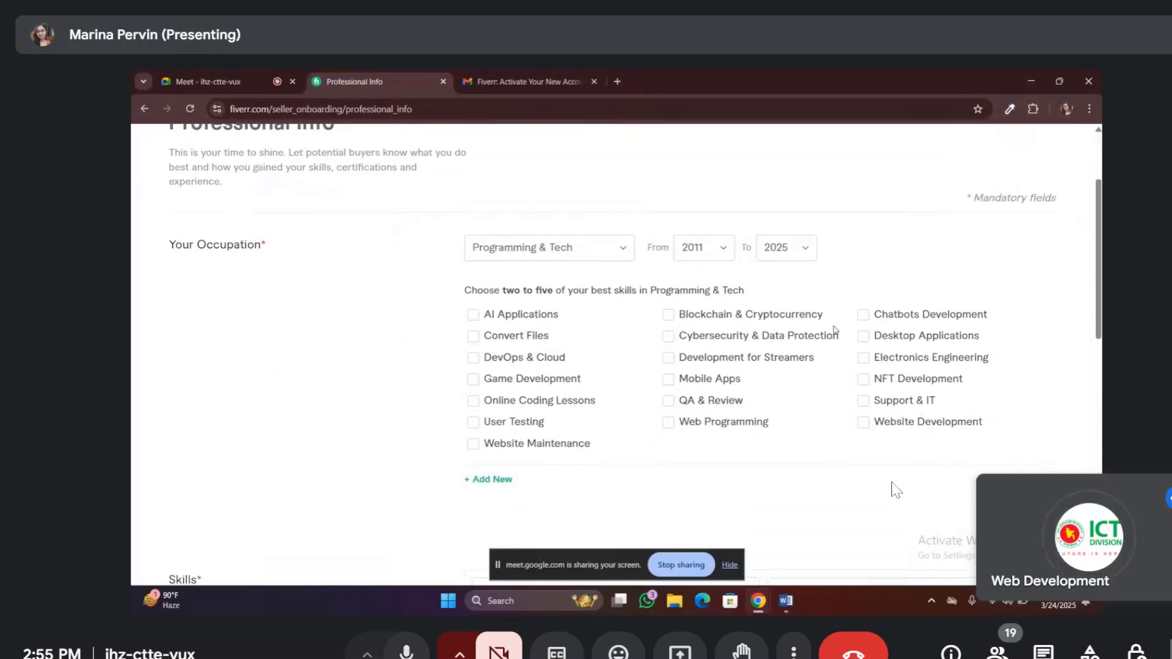
{"action": "scroll", "coordinate": [836, 329], "scroll_direction": "down", "scroll_amount": 2}
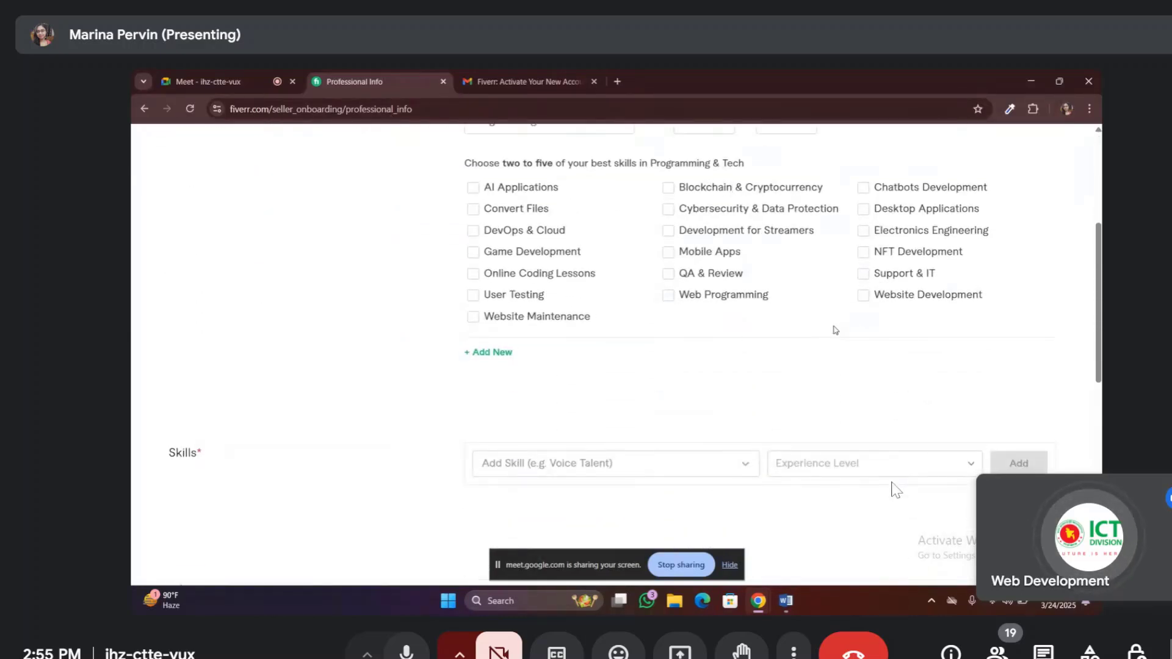
{"action": "scroll", "coordinate": [835, 330], "scroll_direction": "up", "scroll_amount": 1}
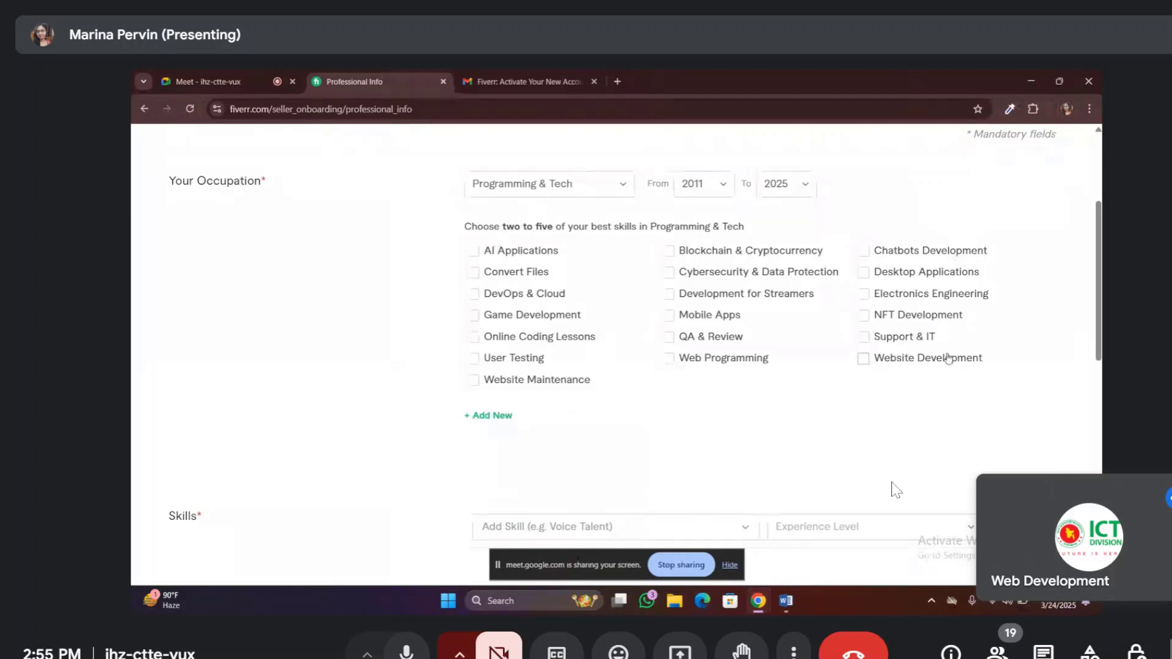
{"action": "left_click", "coordinate": [863, 359]}
{"action": "left_click", "coordinate": [863, 338]}
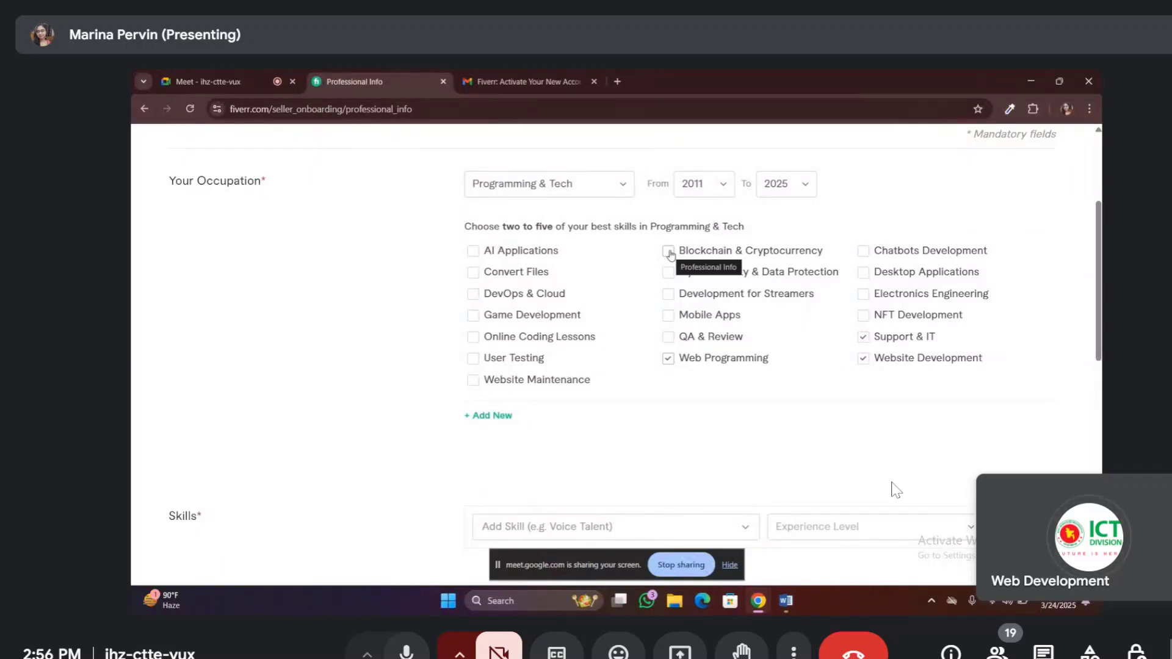
{"action": "key", "text": "Escape"}
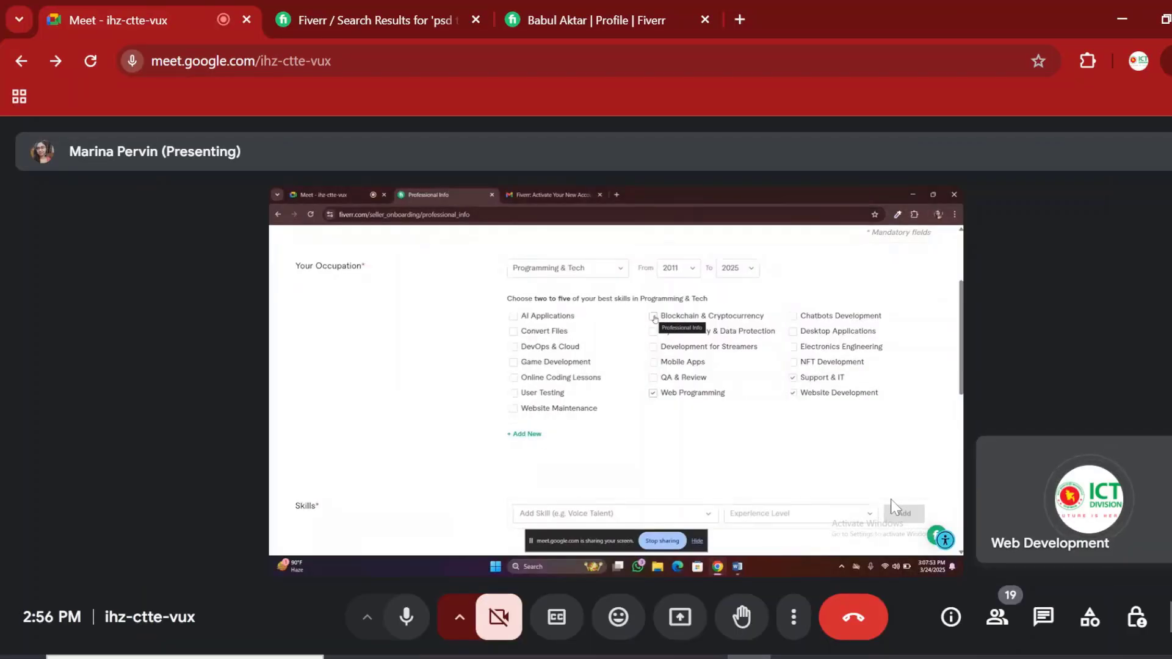
{"action": "key", "text": "F11"}
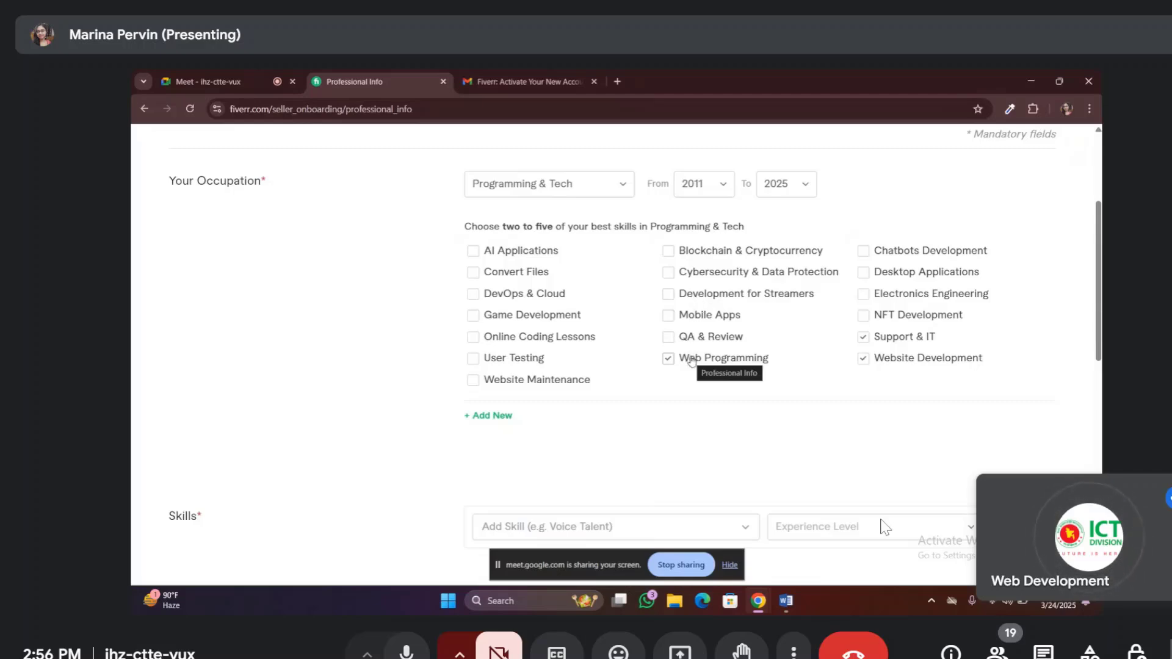
Tick Website Maintenance and Convert Files as additional best skills
{"action": "left_click", "coordinate": [474, 381]}
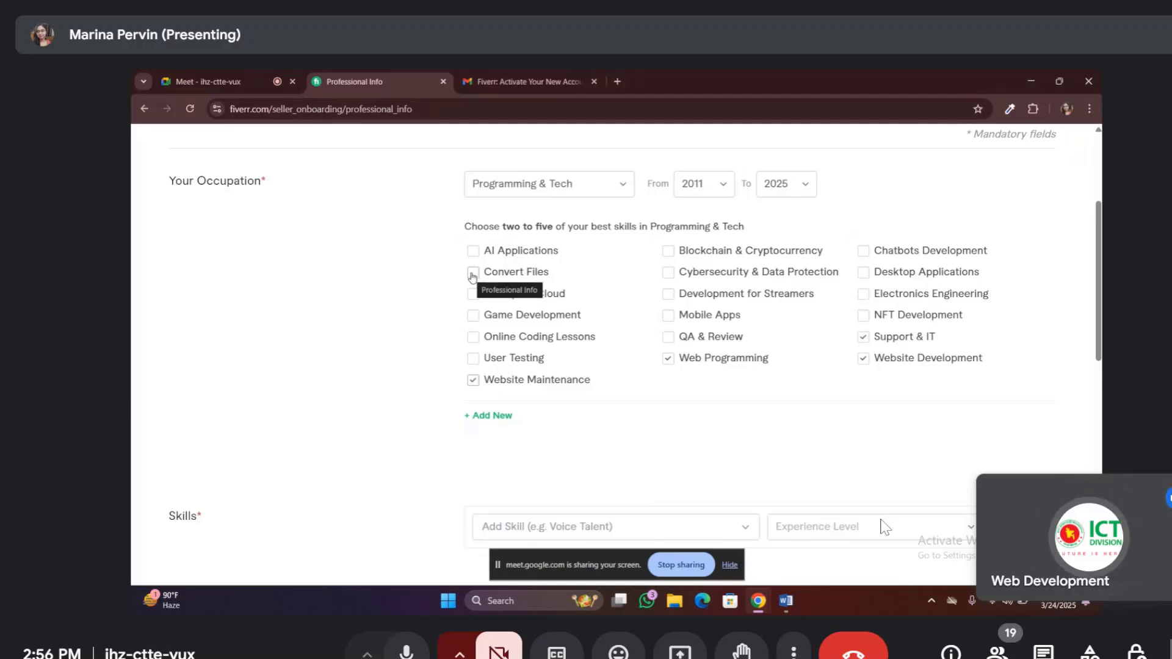
{"action": "left_click", "coordinate": [473, 273]}
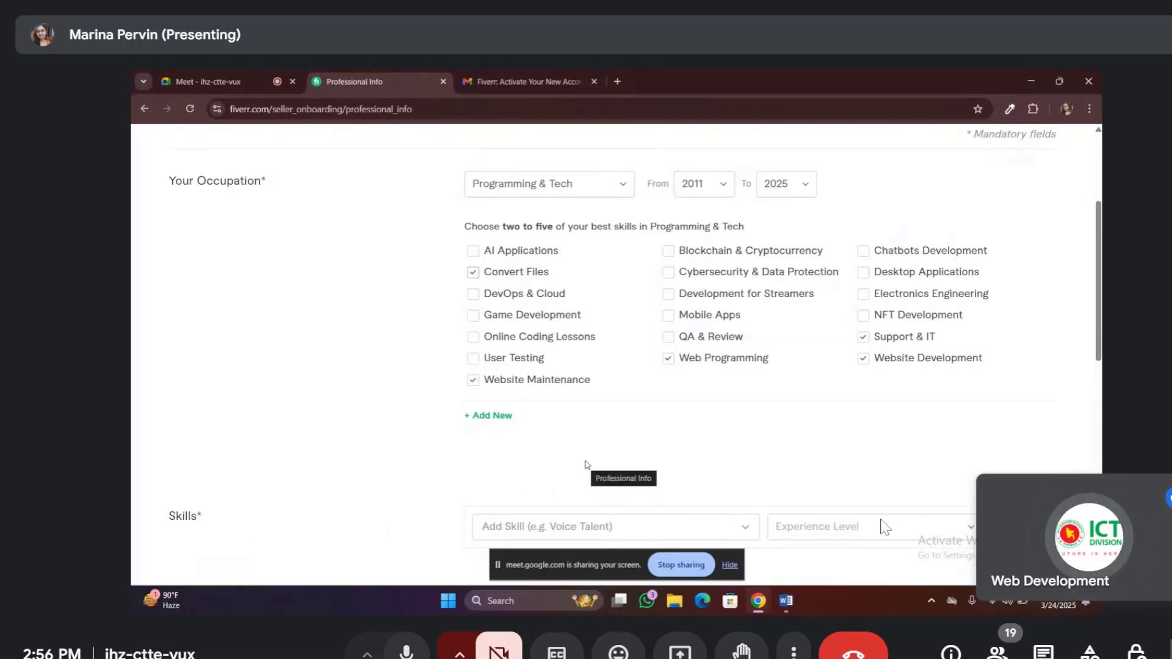
{"action": "scroll", "coordinate": [587, 466], "scroll_direction": "down", "scroll_amount": 2}
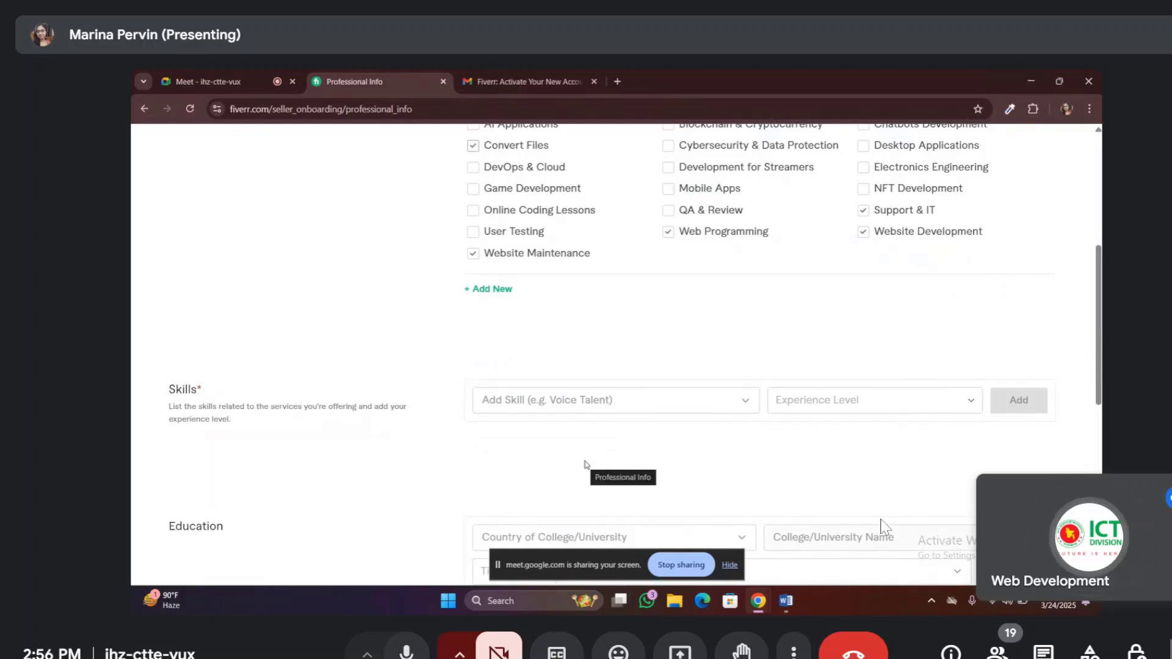
{"action": "scroll", "coordinate": [583, 460], "scroll_direction": "up", "scroll_amount": 1}
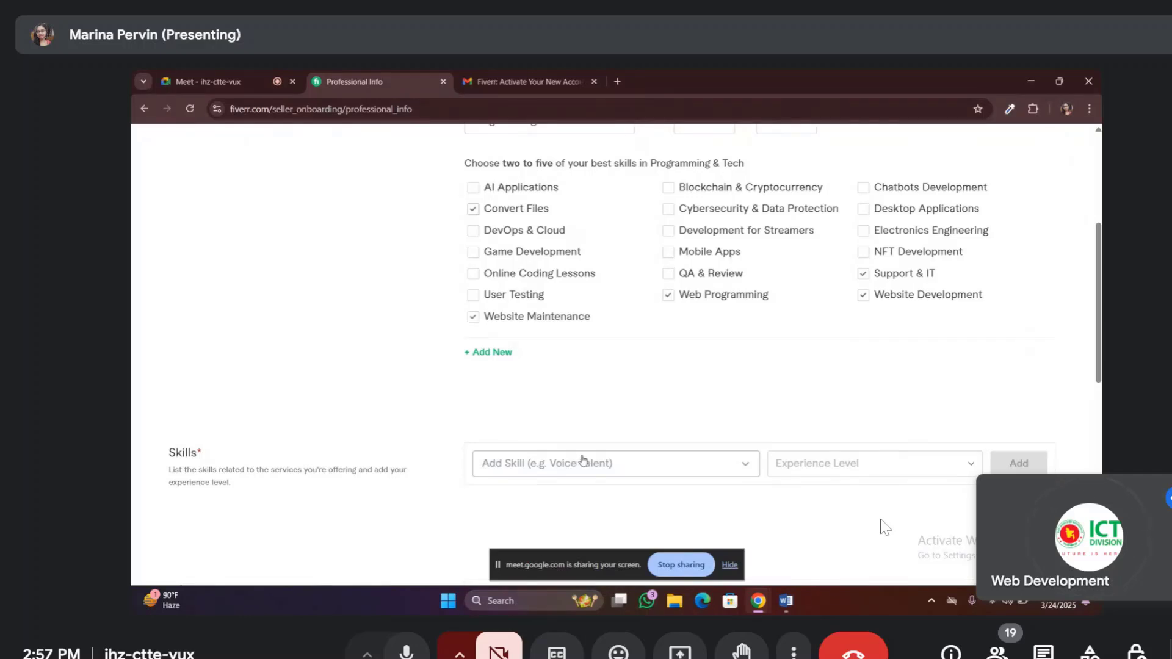
{"action": "scroll", "coordinate": [583, 461], "scroll_direction": "down", "scroll_amount": 1}
{"action": "scroll", "coordinate": [583, 459], "scroll_direction": "down", "scroll_amount": 2}
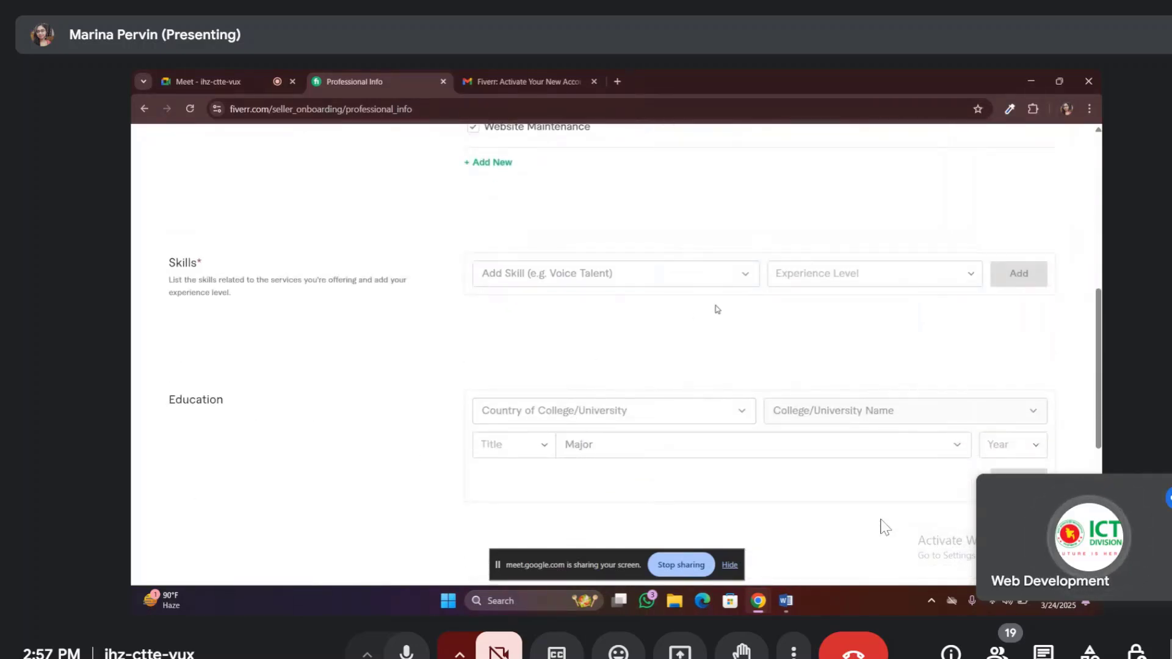
Search 'html', choose HTML, and add it to Skills at Expert experience level
{"action": "left_click", "coordinate": [745, 273]}
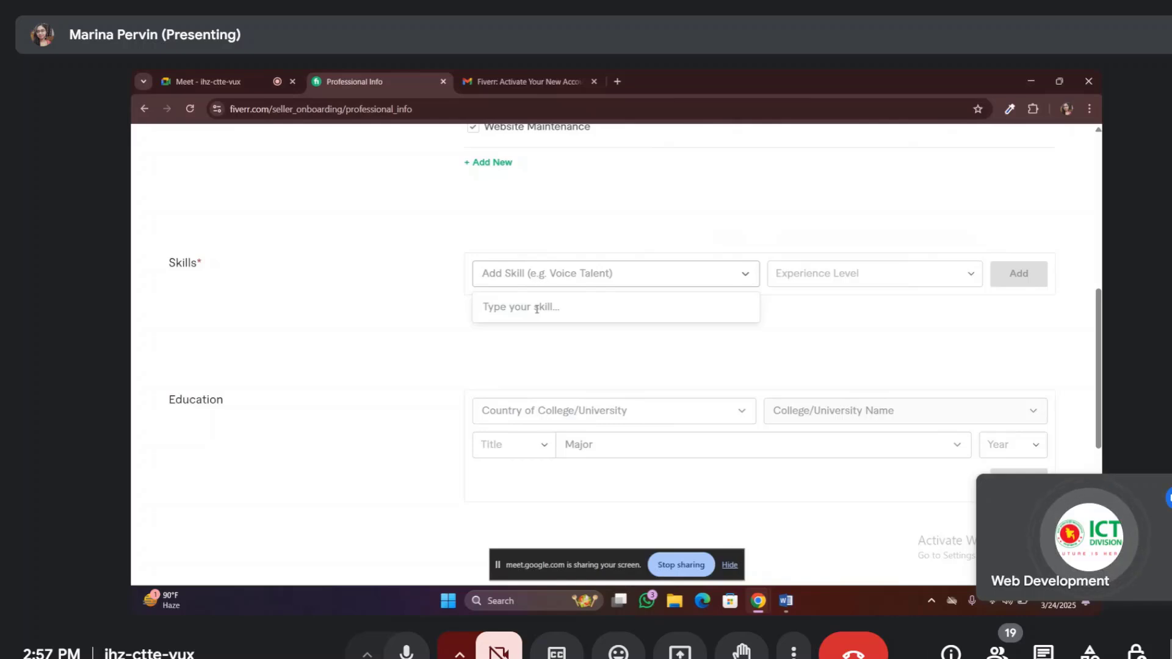
{"action": "type", "text": "html"}
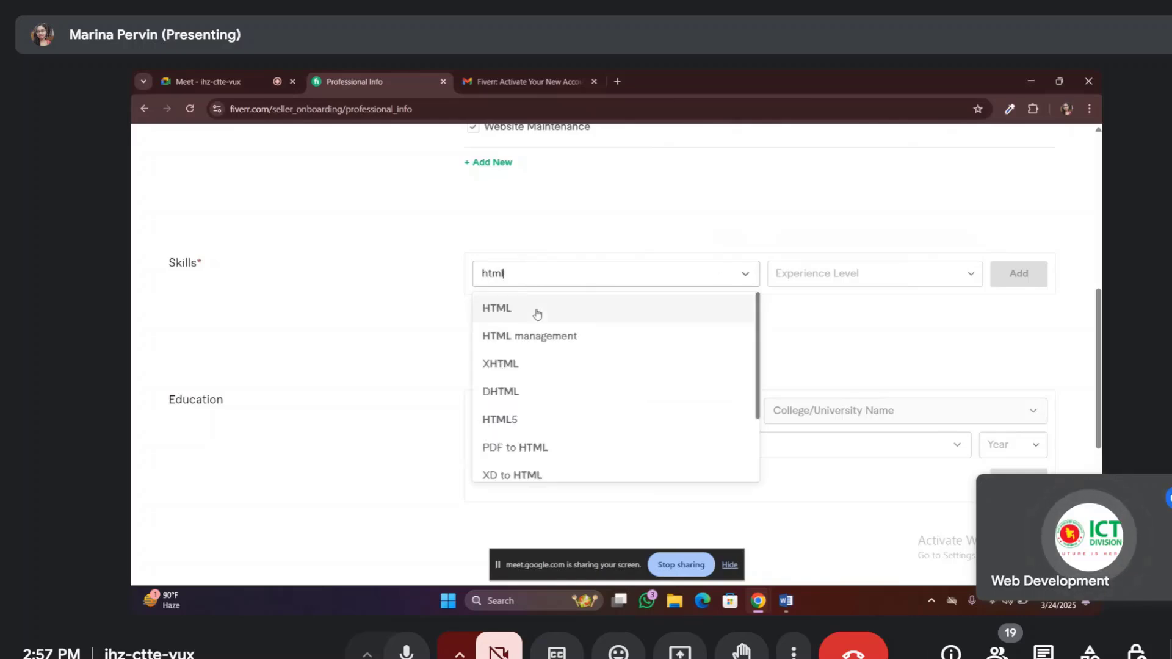
{"action": "left_click", "coordinate": [537, 309]}
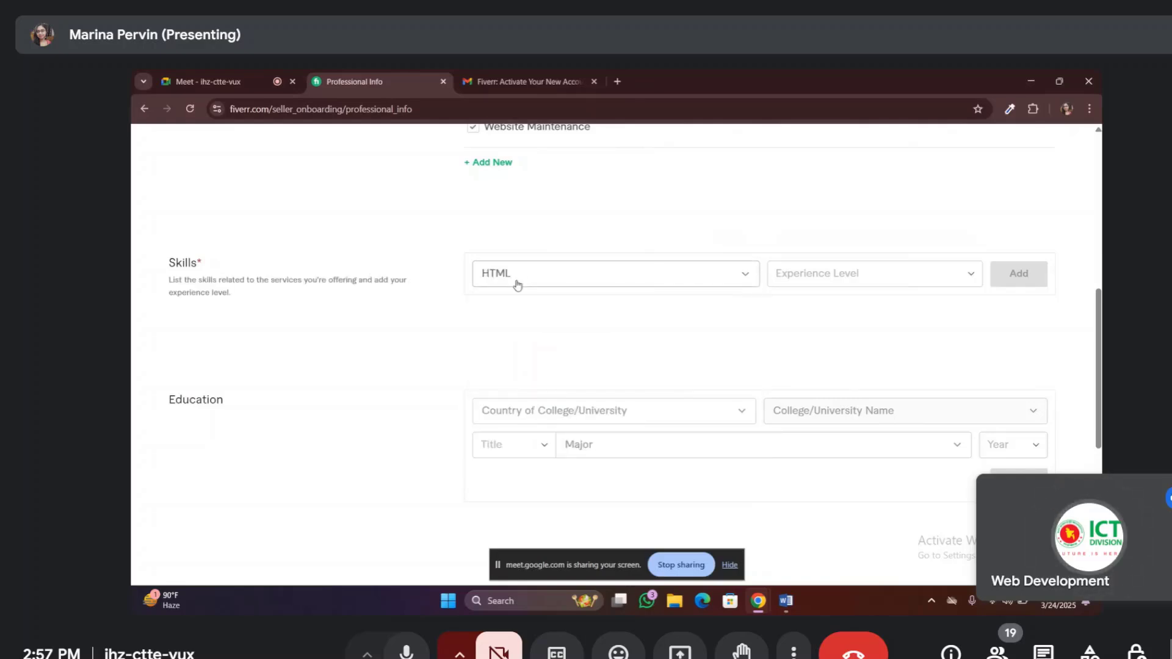
{"action": "left_click", "coordinate": [973, 276]}
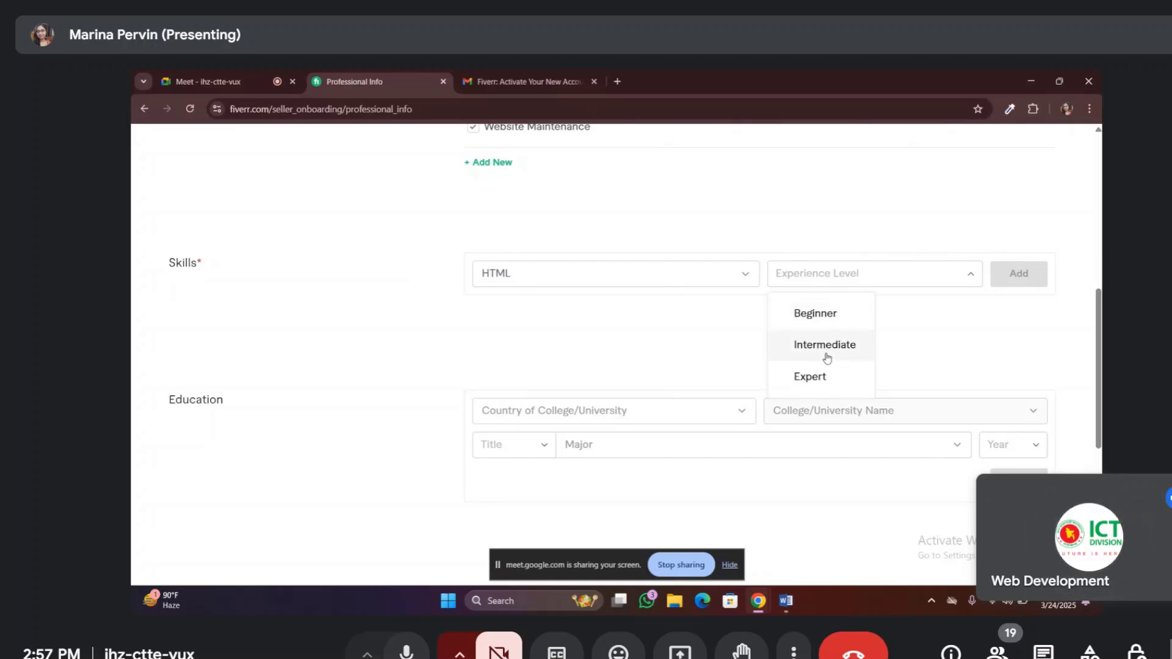
{"action": "left_click", "coordinate": [821, 378]}
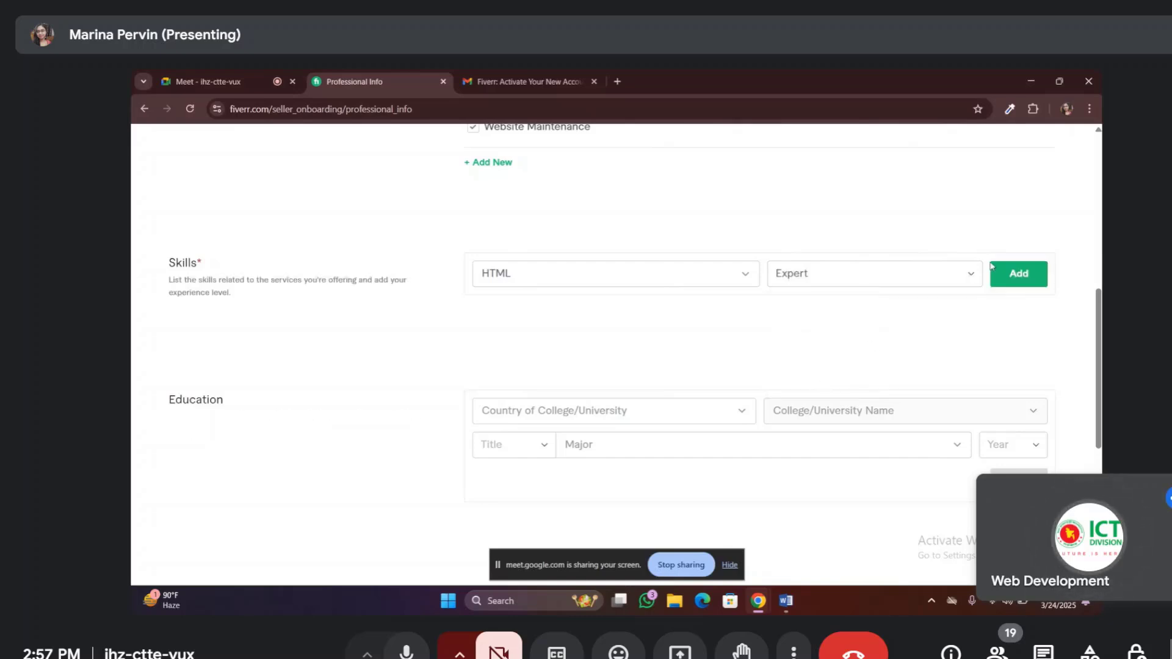
{"action": "left_click", "coordinate": [1022, 276]}
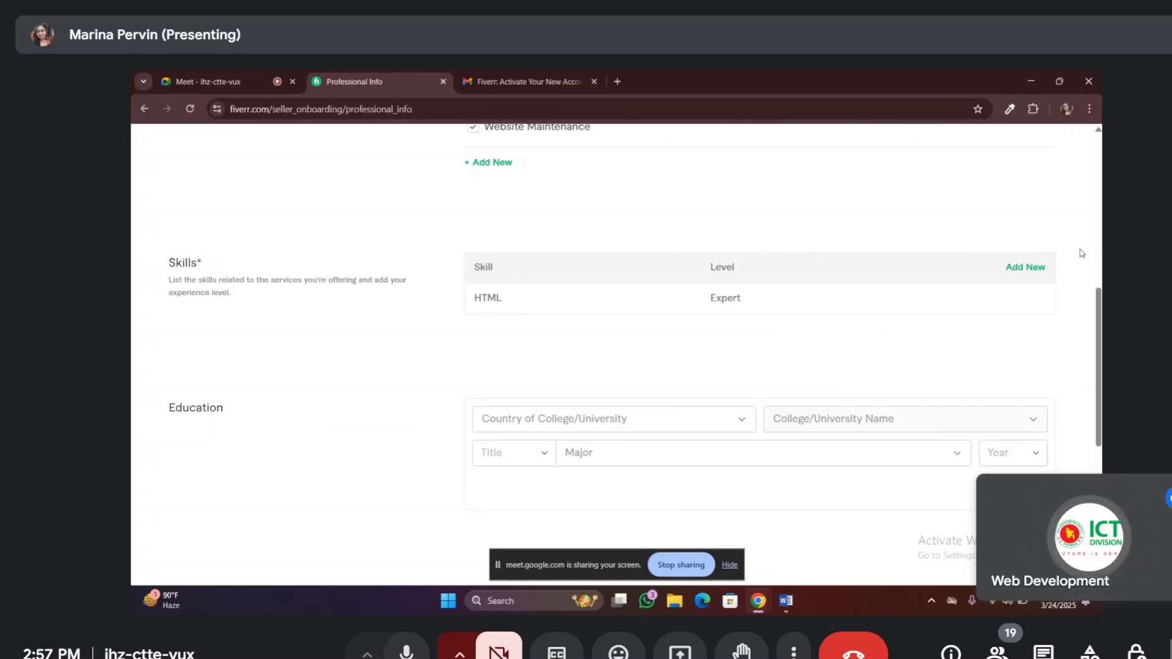
Search 'CSS', choose CSS, and add it to Skills at Expert experience level
{"action": "left_click", "coordinate": [1037, 268]}
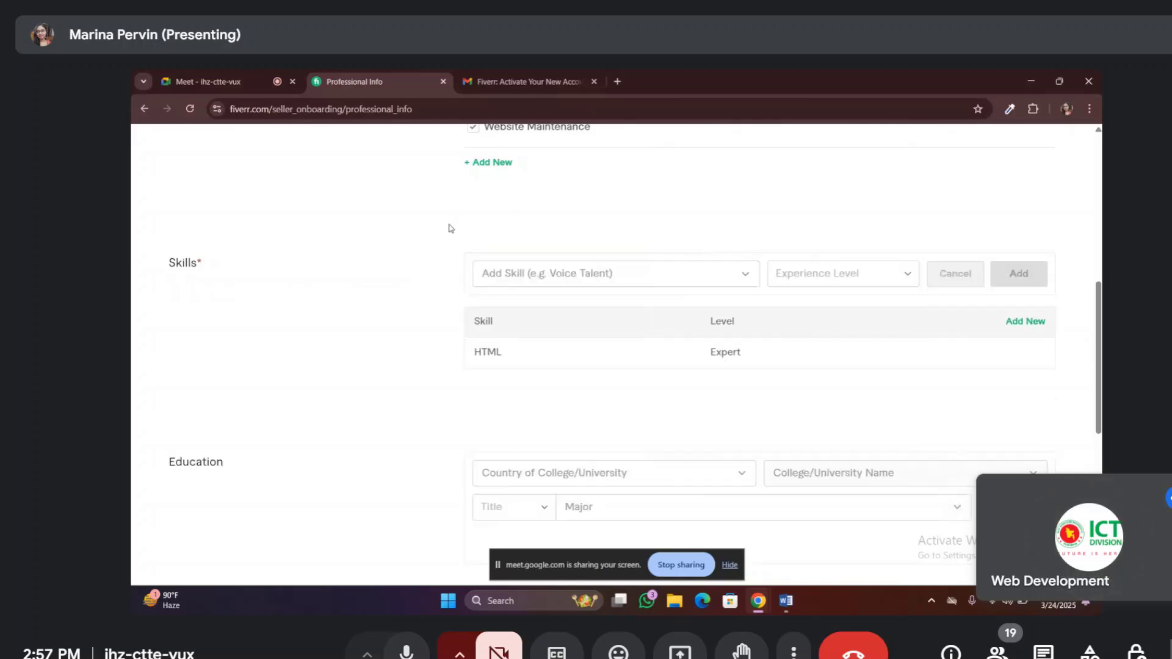
{"action": "left_click", "coordinate": [525, 276]}
{"action": "type", "text": "CSS"}
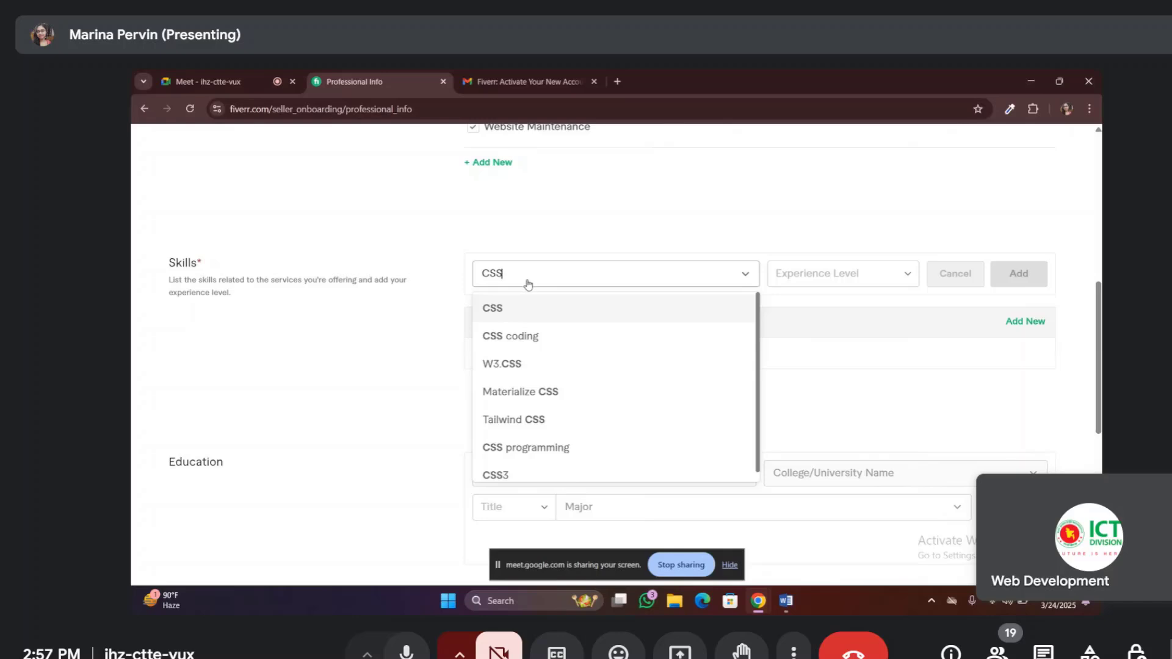
{"action": "left_click", "coordinate": [529, 317]}
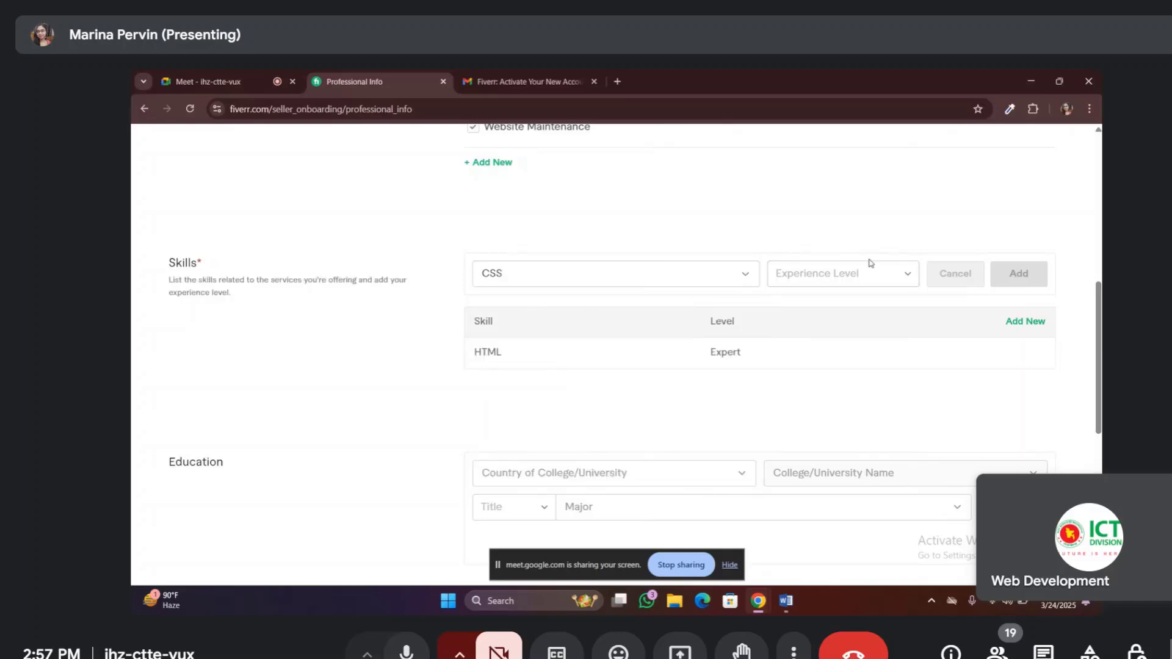
{"action": "left_click", "coordinate": [908, 277]}
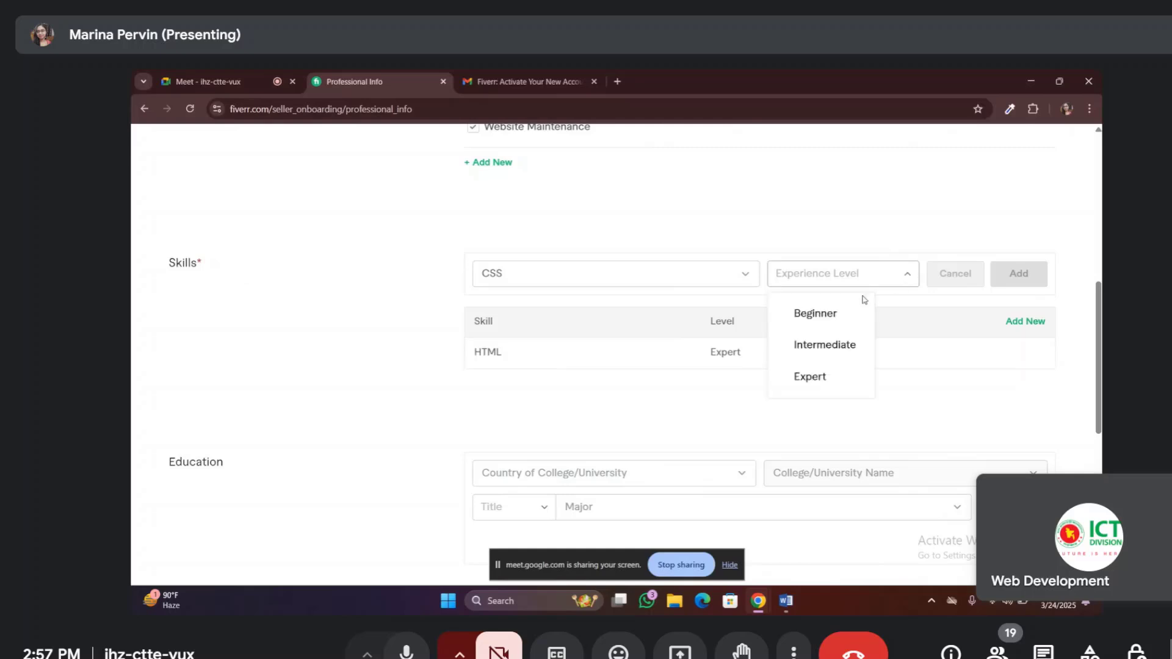
{"action": "left_click", "coordinate": [840, 374]}
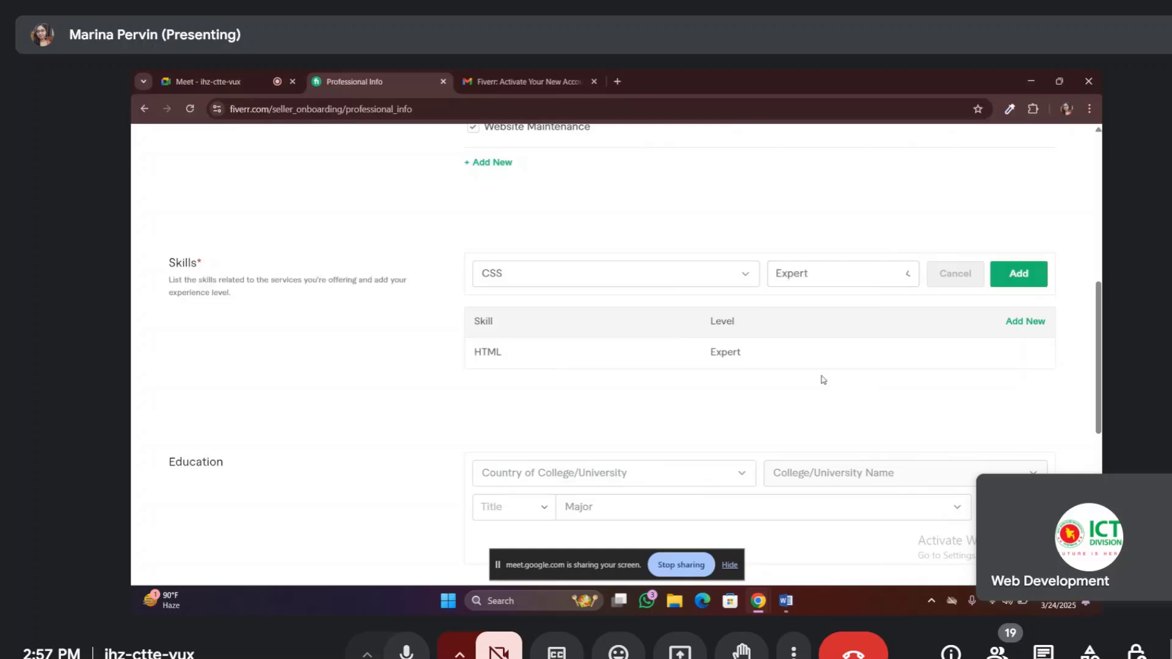
{"action": "left_click", "coordinate": [1021, 274]}
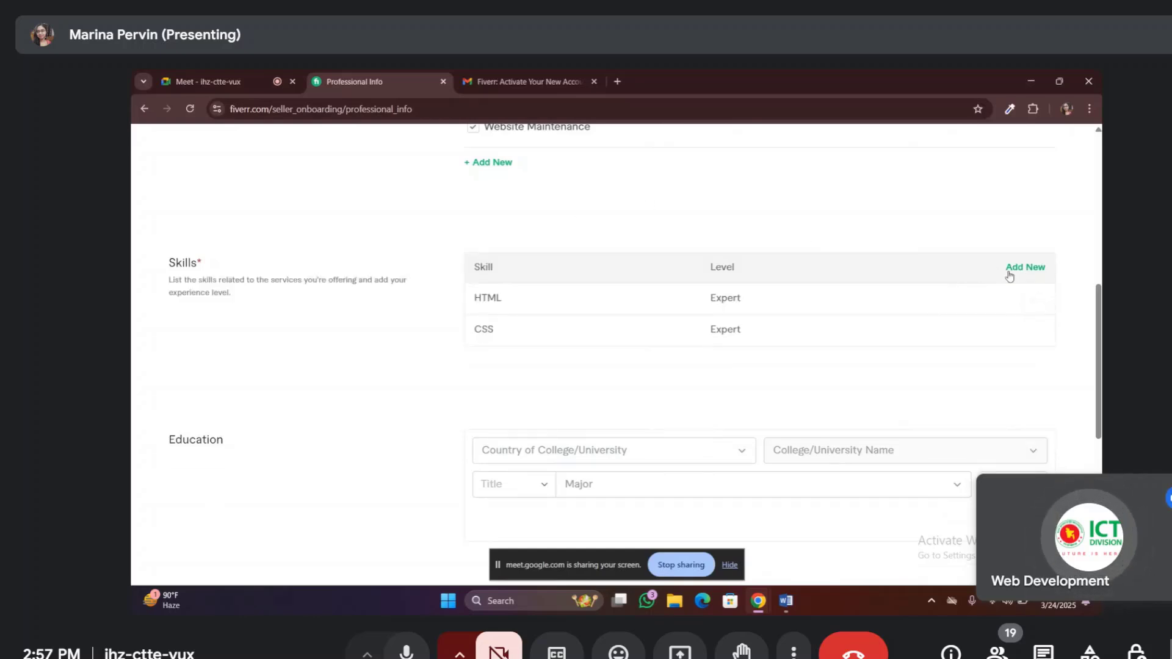
{"action": "left_click", "coordinate": [1016, 273]}
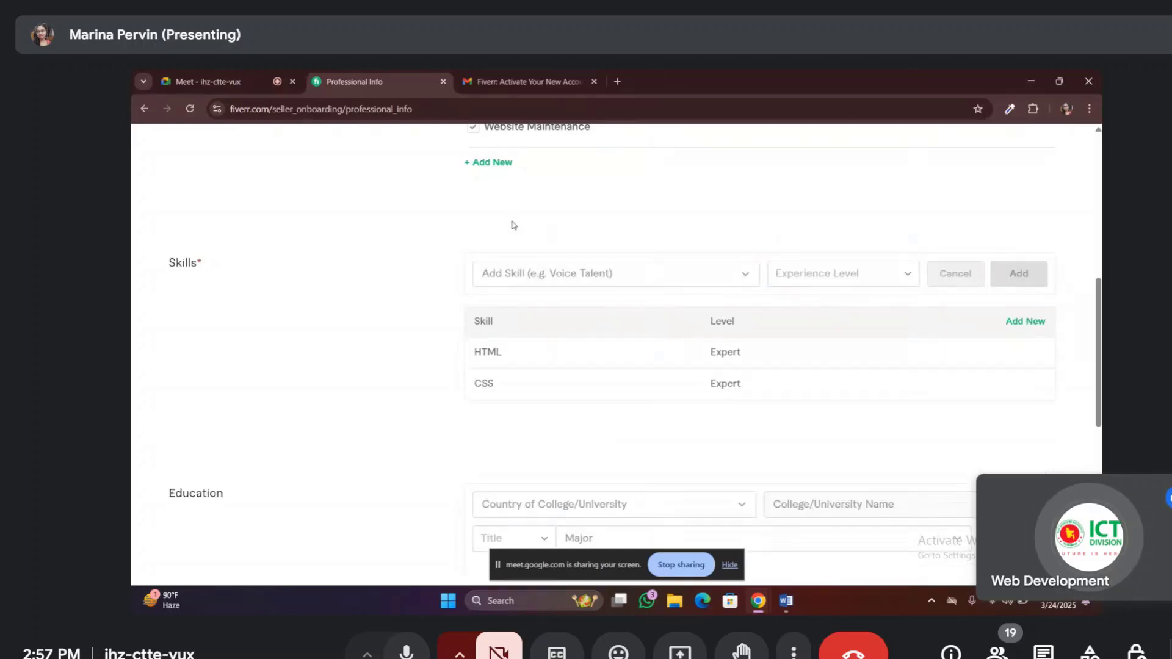
Search 'Bootstrap', choose Bootstrap 5, and add it to Skills at Expert level
{"action": "left_click", "coordinate": [523, 275]}
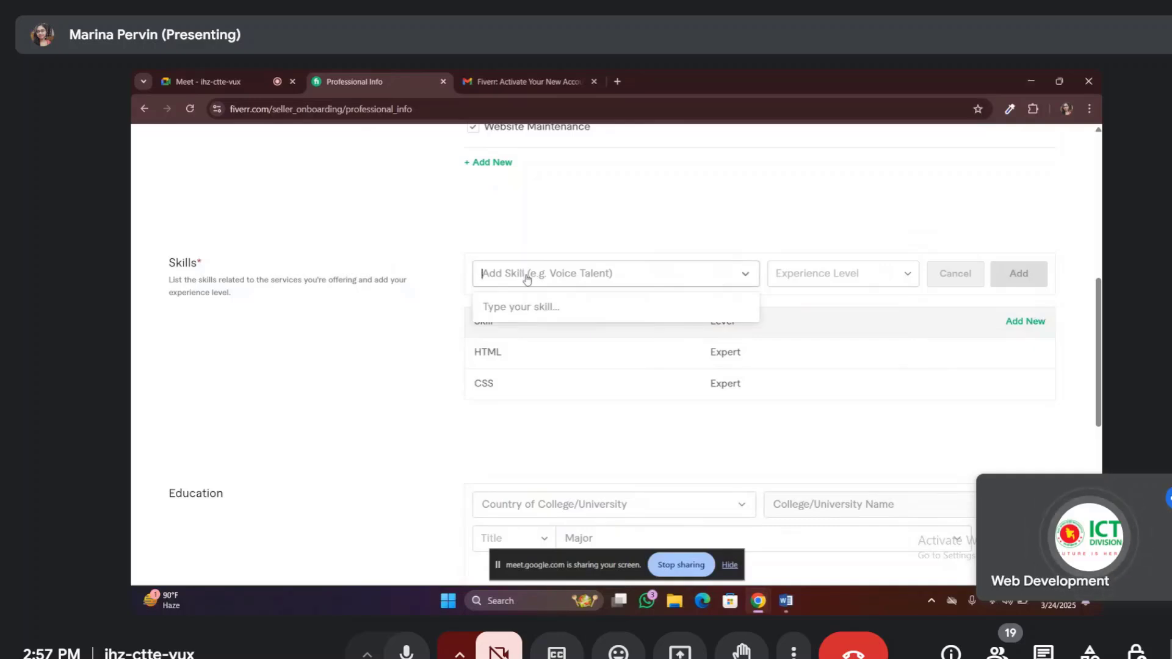
{"action": "type", "text": "BOO"}
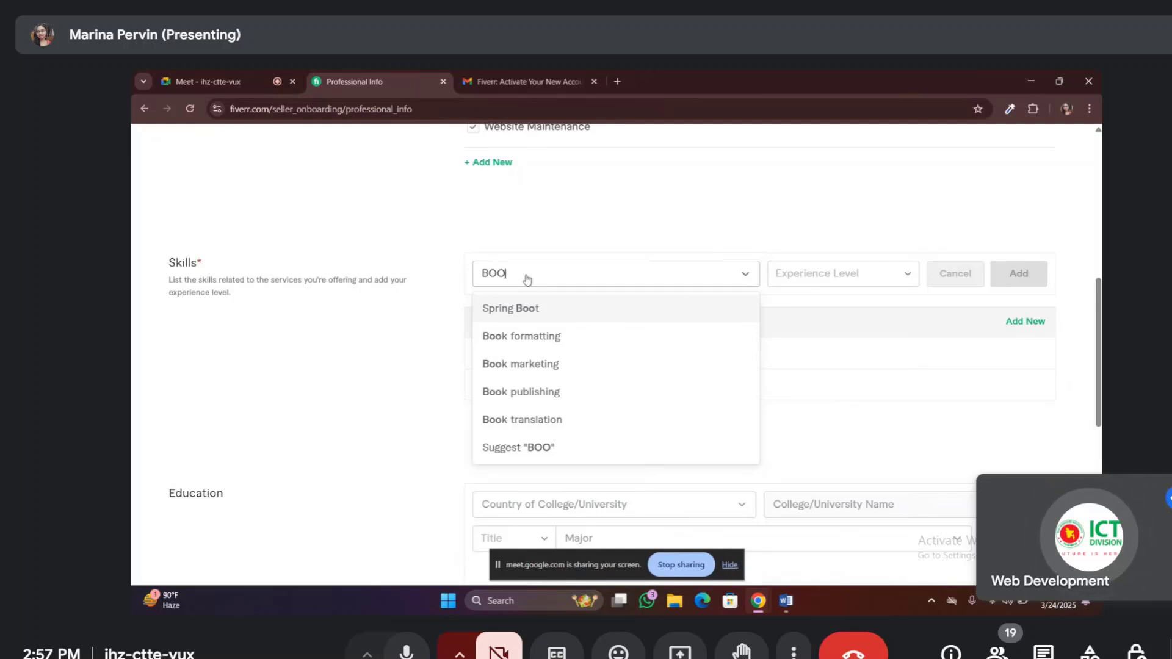
{"action": "type", "text": "TS"}
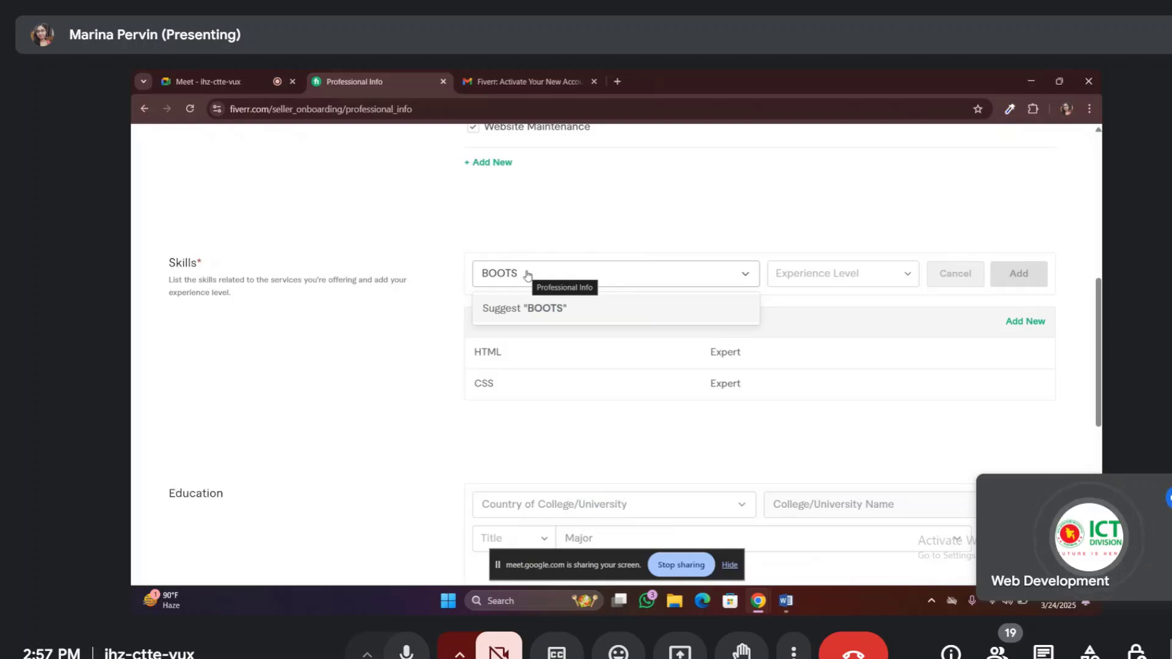
{"action": "key", "text": "BackSpace"}
{"action": "key", "text": "BackSpace"}
{"action": "key", "text": "BackSpace"}
{"action": "key", "text": "BackSpace"}
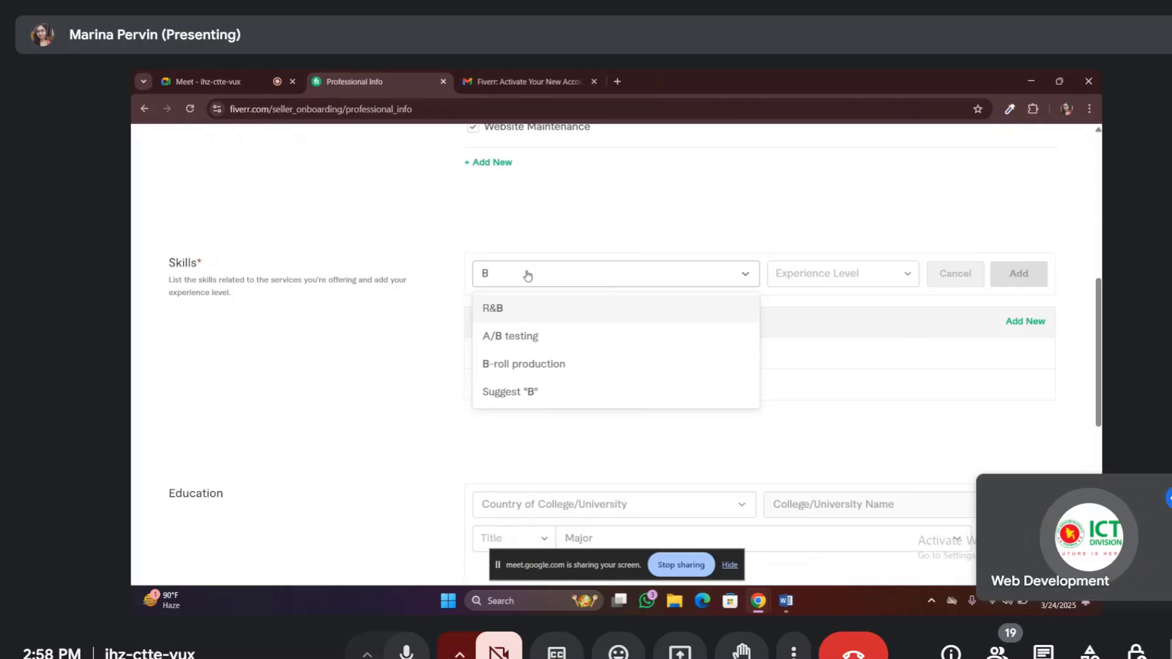
{"action": "key", "text": "Caps_Lock"}
{"action": "type", "text": "oo"}
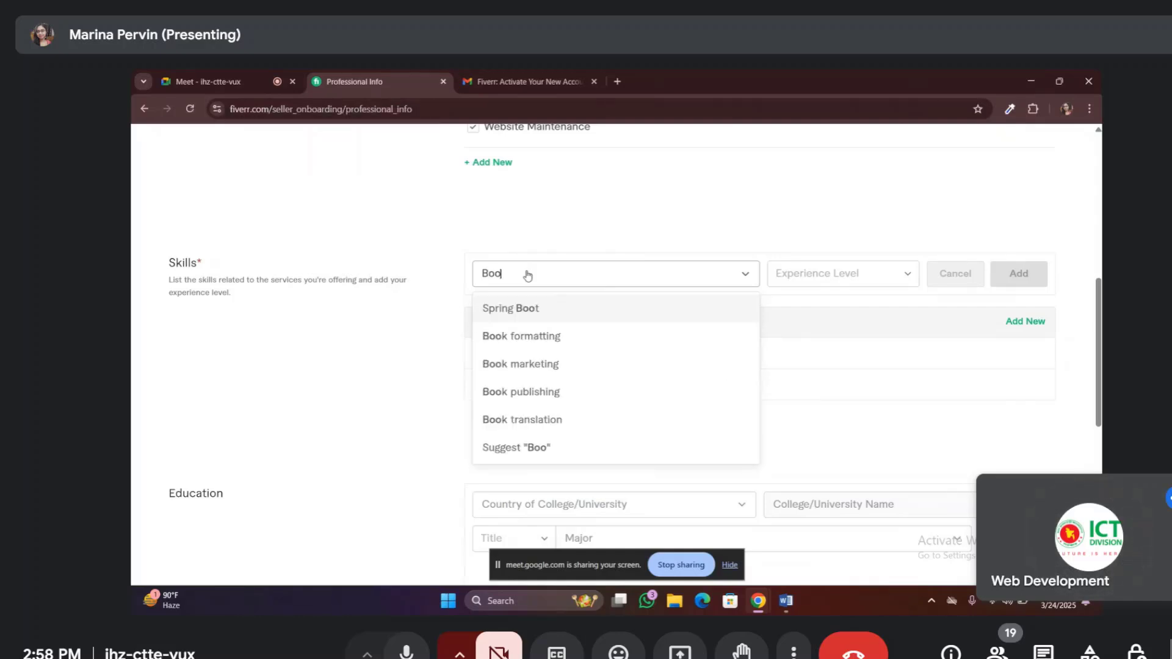
{"action": "type", "text": "ts"}
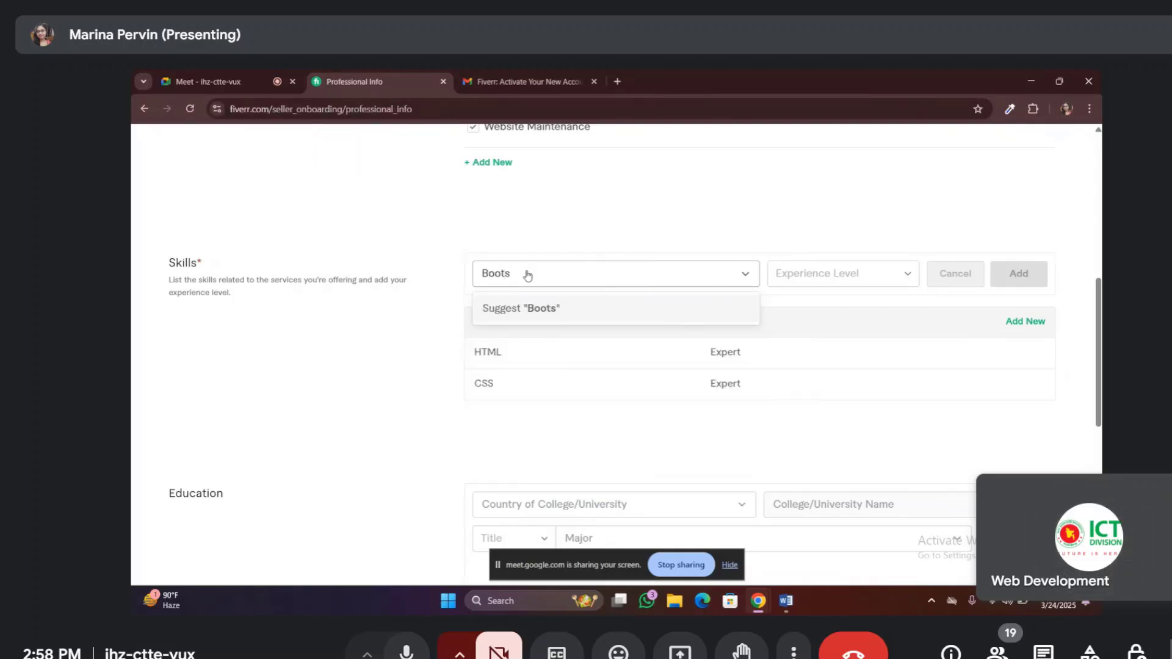
{"action": "type", "text": "tra"}
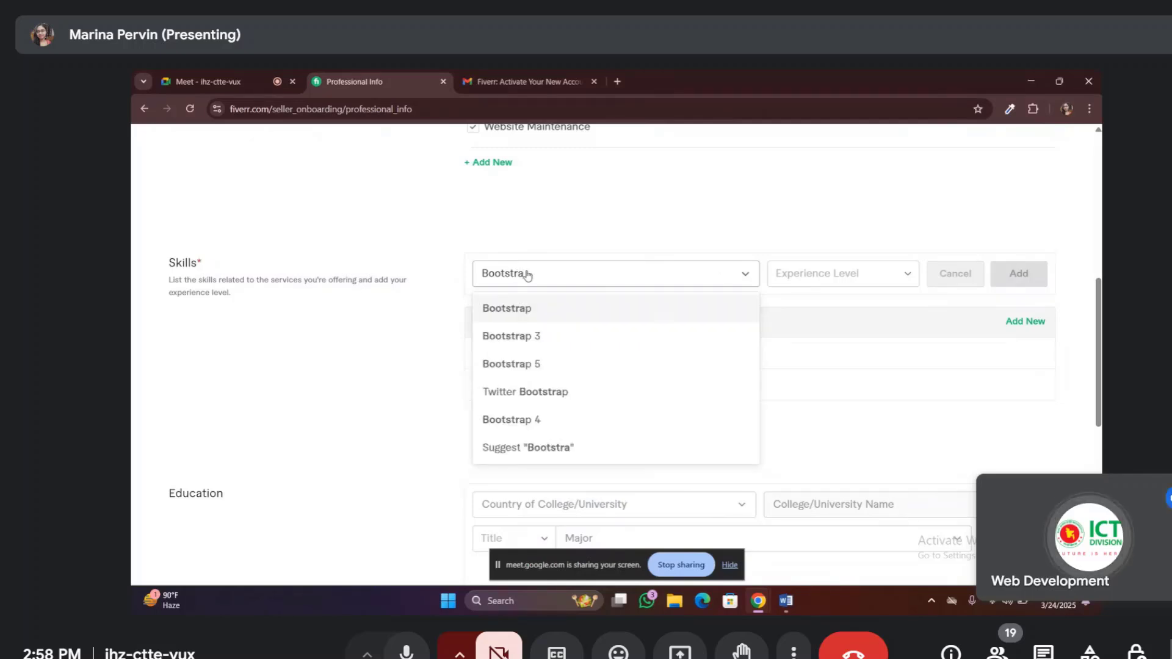
{"action": "left_click", "coordinate": [540, 366]}
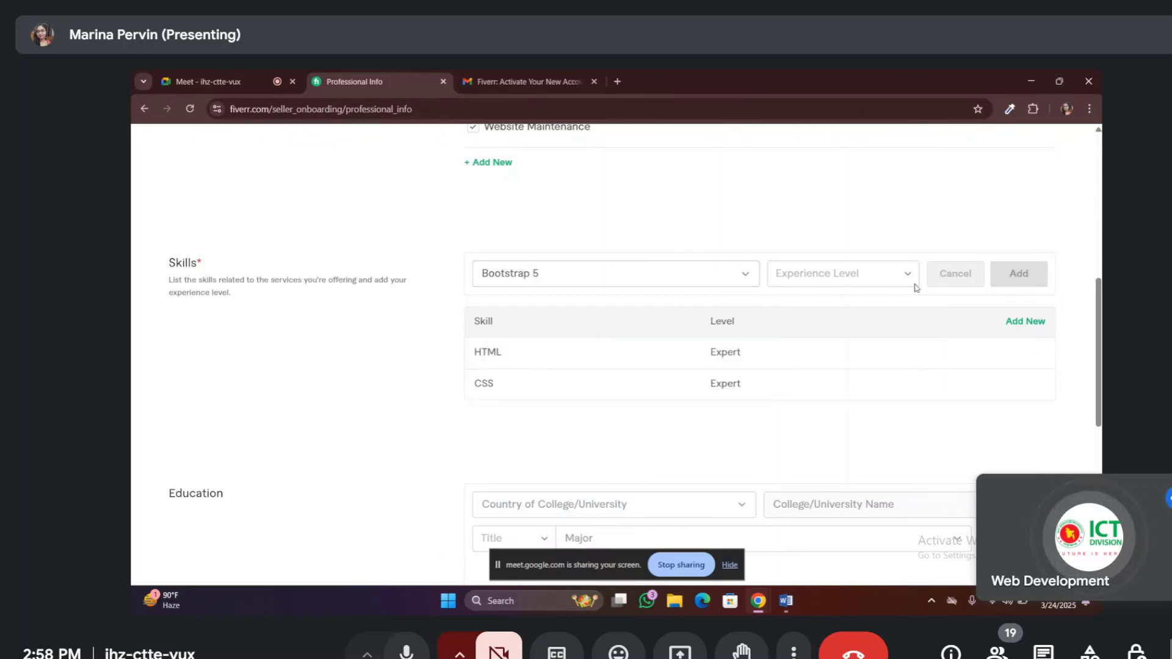
{"action": "left_click", "coordinate": [746, 276]}
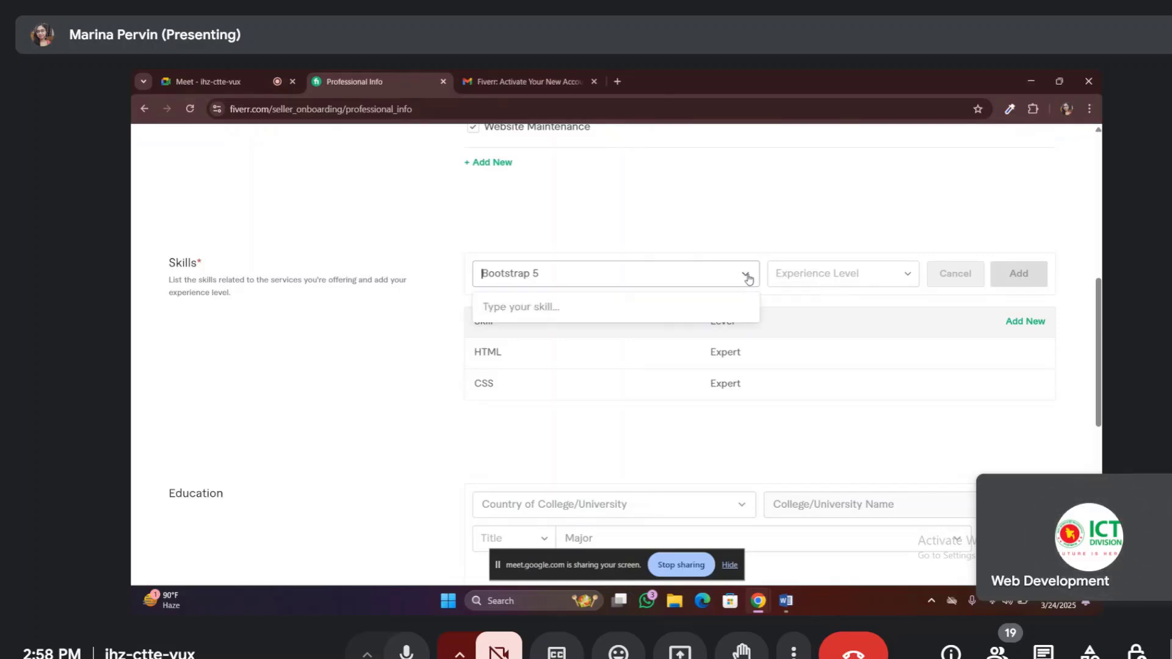
{"action": "left_click", "coordinate": [905, 272]}
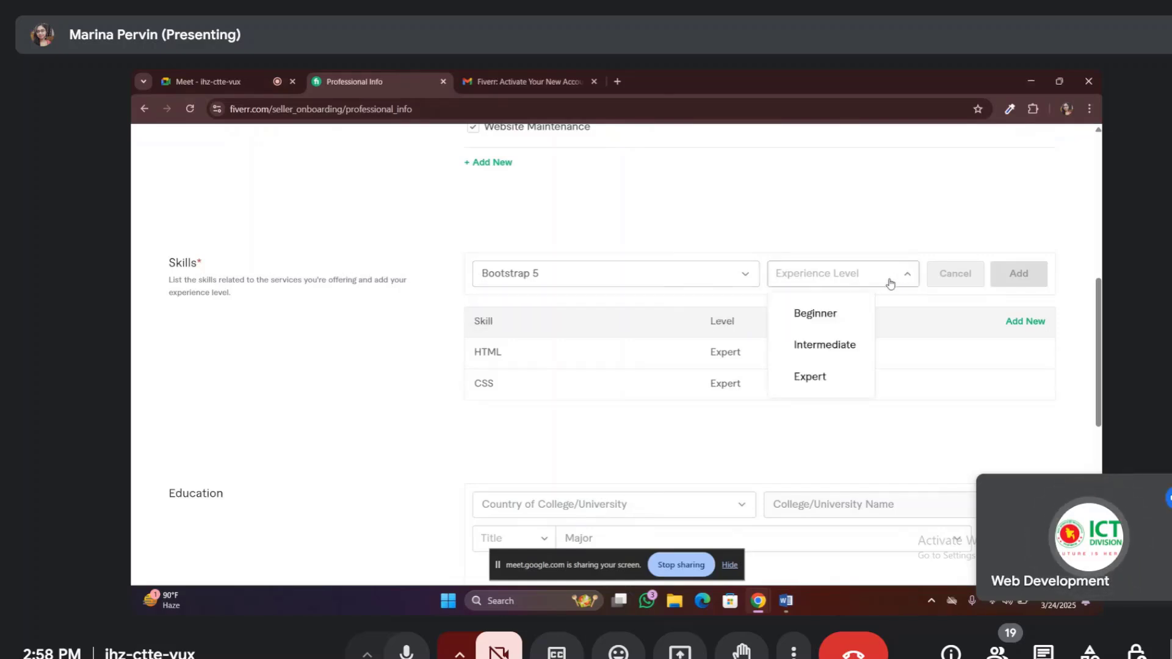
{"action": "left_click", "coordinate": [810, 376]}
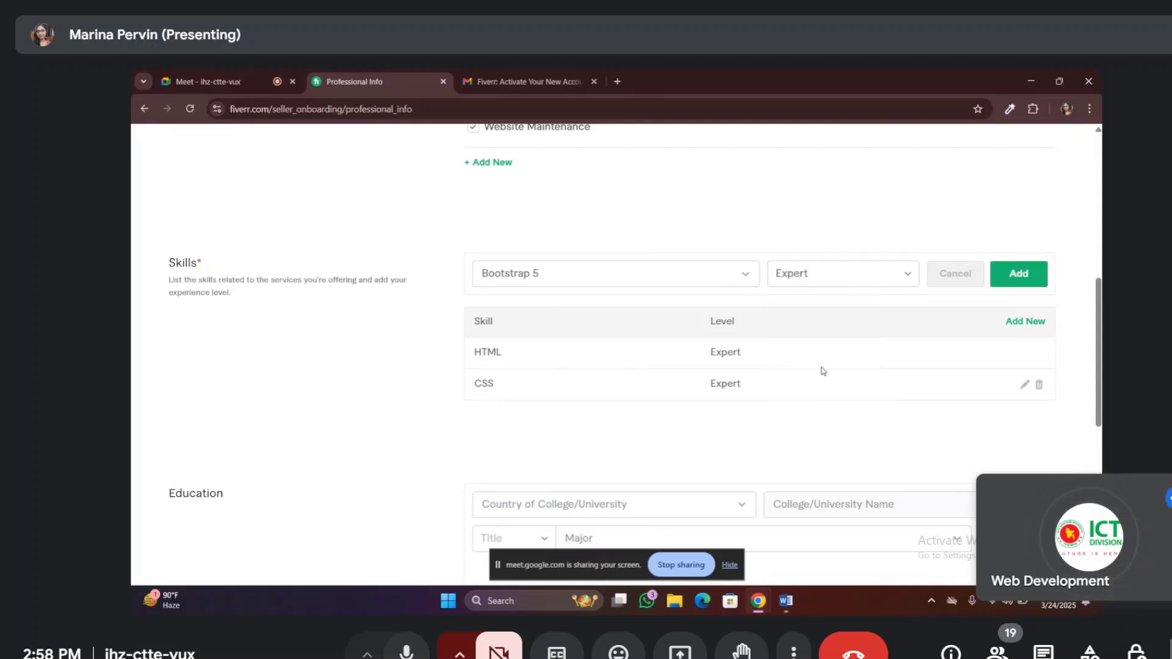
{"action": "left_click", "coordinate": [1019, 274]}
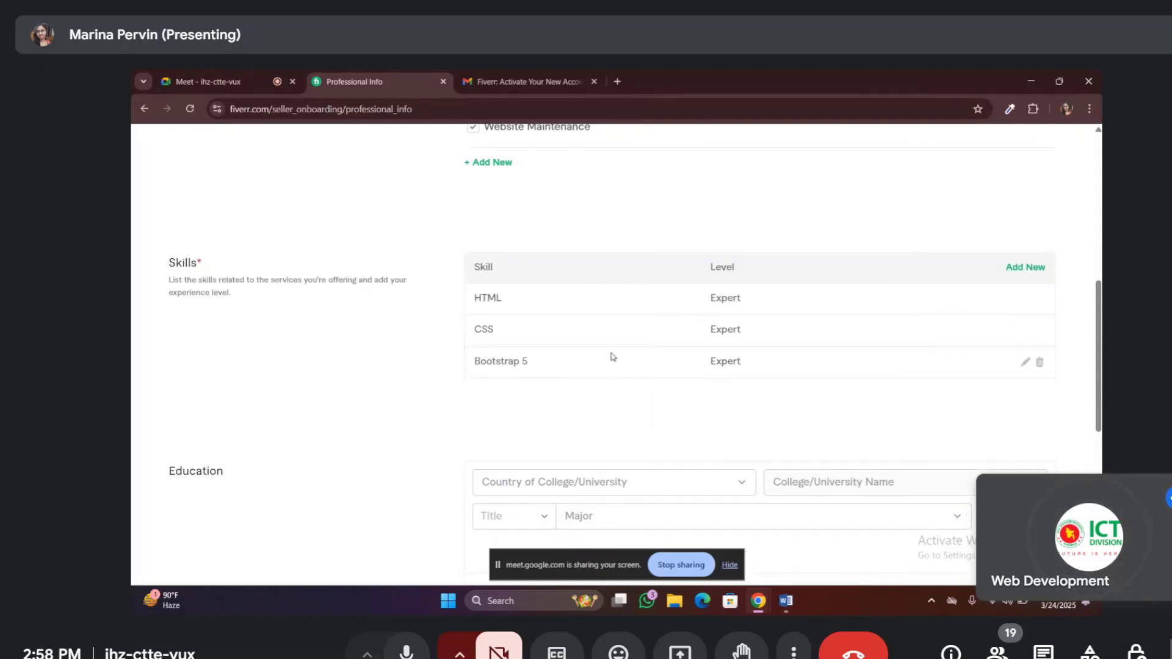
Search 'psd', choose PSD to HTML, and add it to Skills at Expert level
{"action": "left_click", "coordinate": [1012, 269]}
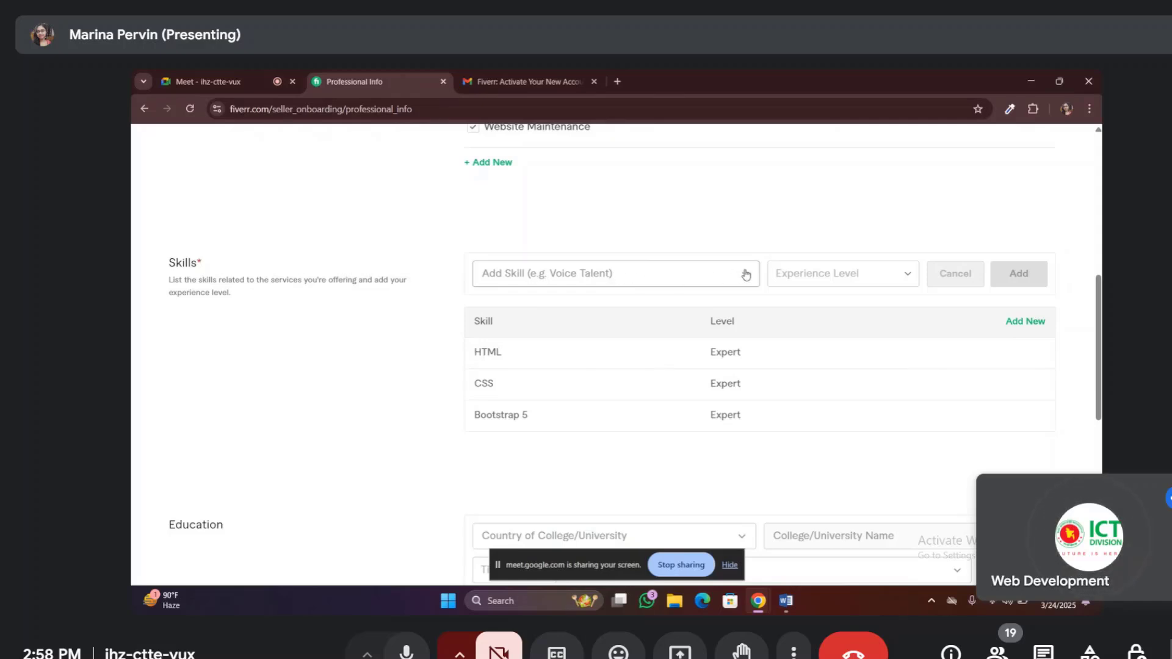
{"action": "left_click", "coordinate": [701, 280]}
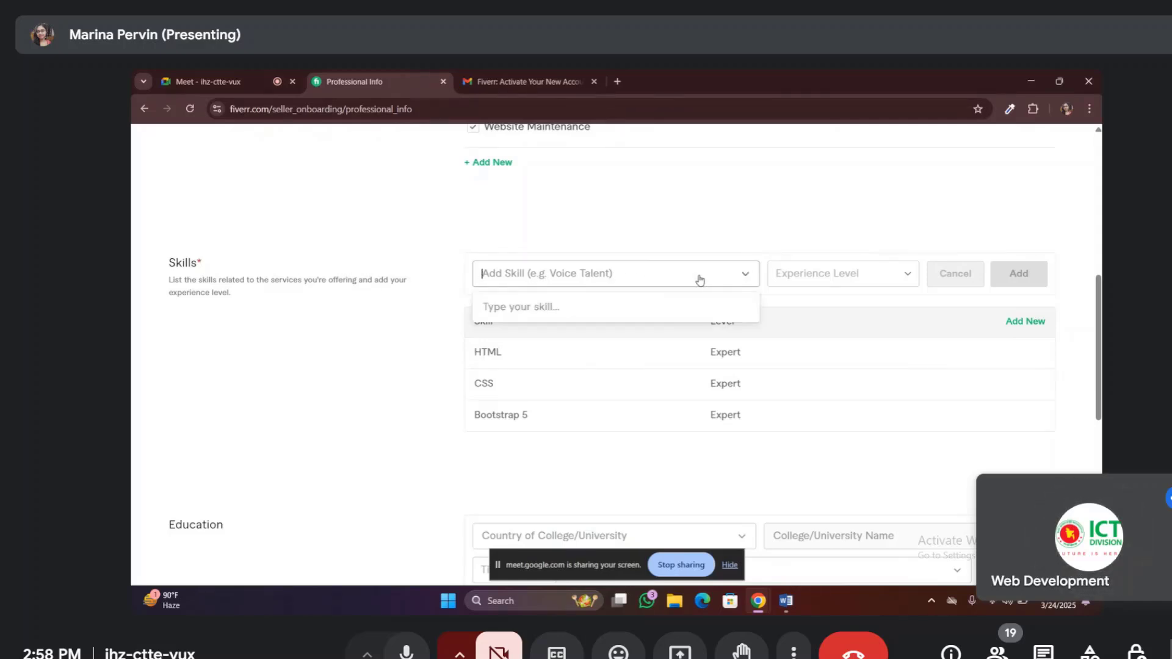
{"action": "type", "text": "psd"}
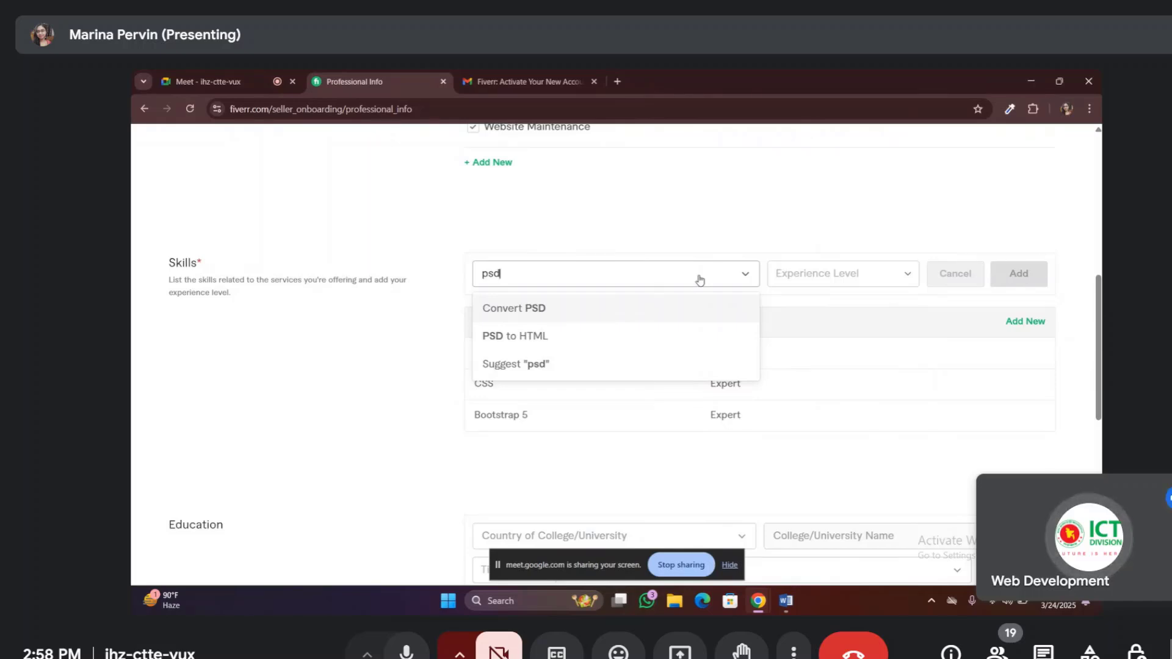
{"action": "left_click", "coordinate": [527, 338]}
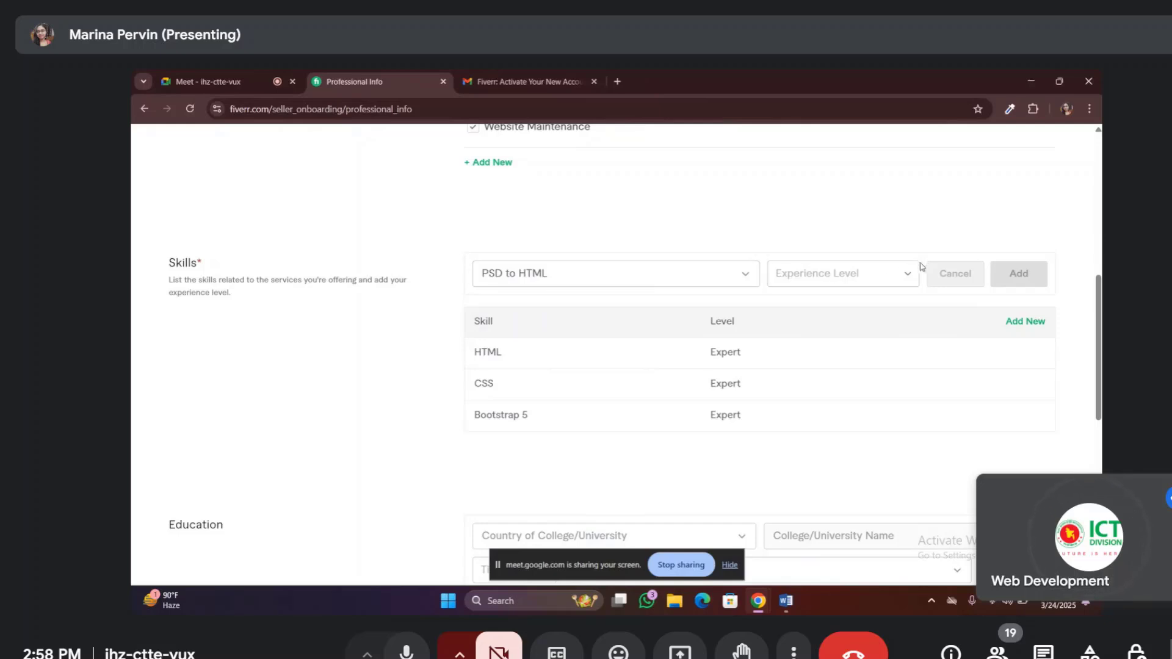
{"action": "left_click", "coordinate": [785, 273]}
{"action": "left_click", "coordinate": [811, 378]}
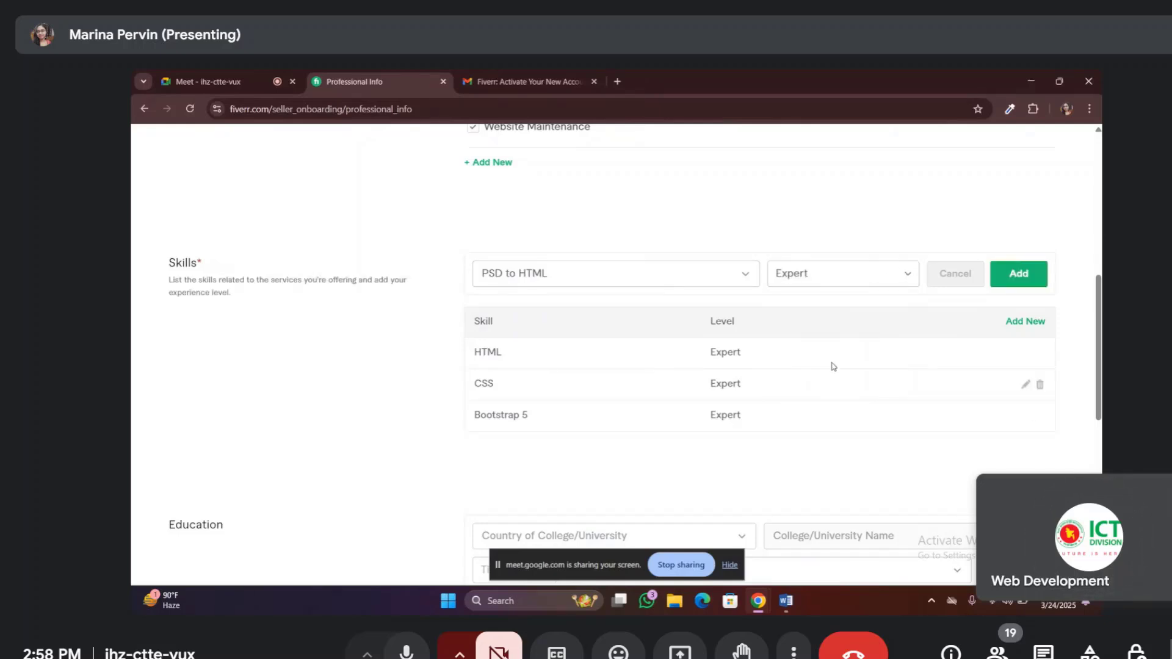
{"action": "left_click", "coordinate": [1022, 273]}
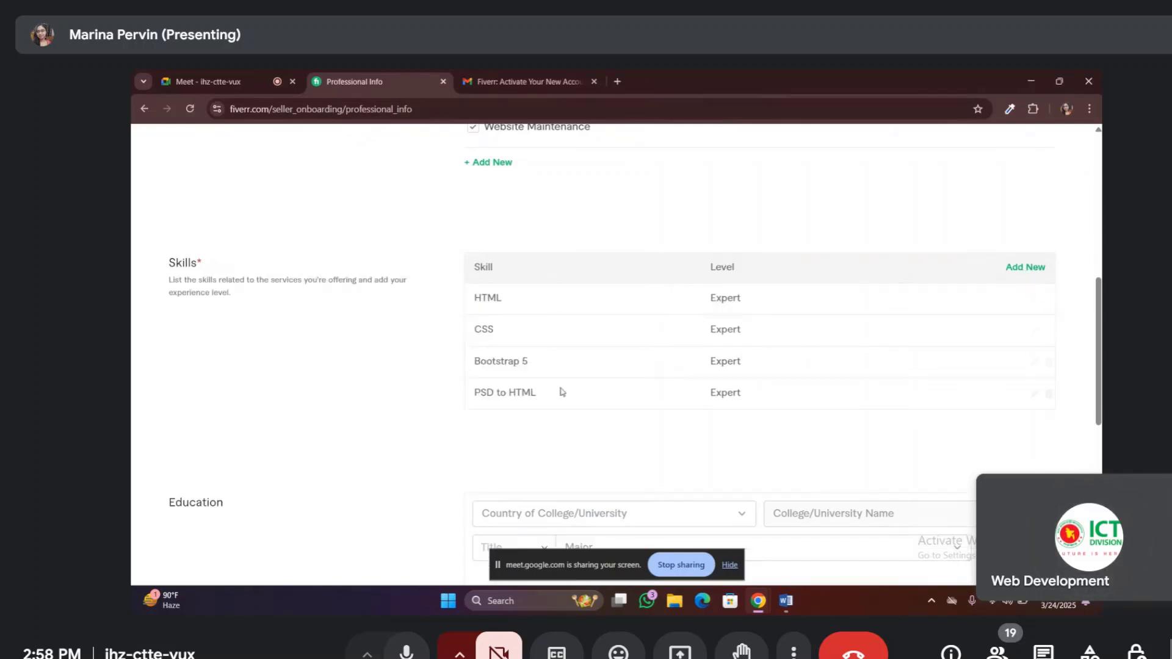
Add 'figma to html' as a custom skill at Expert experience level
{"action": "left_click", "coordinate": [1020, 272]}
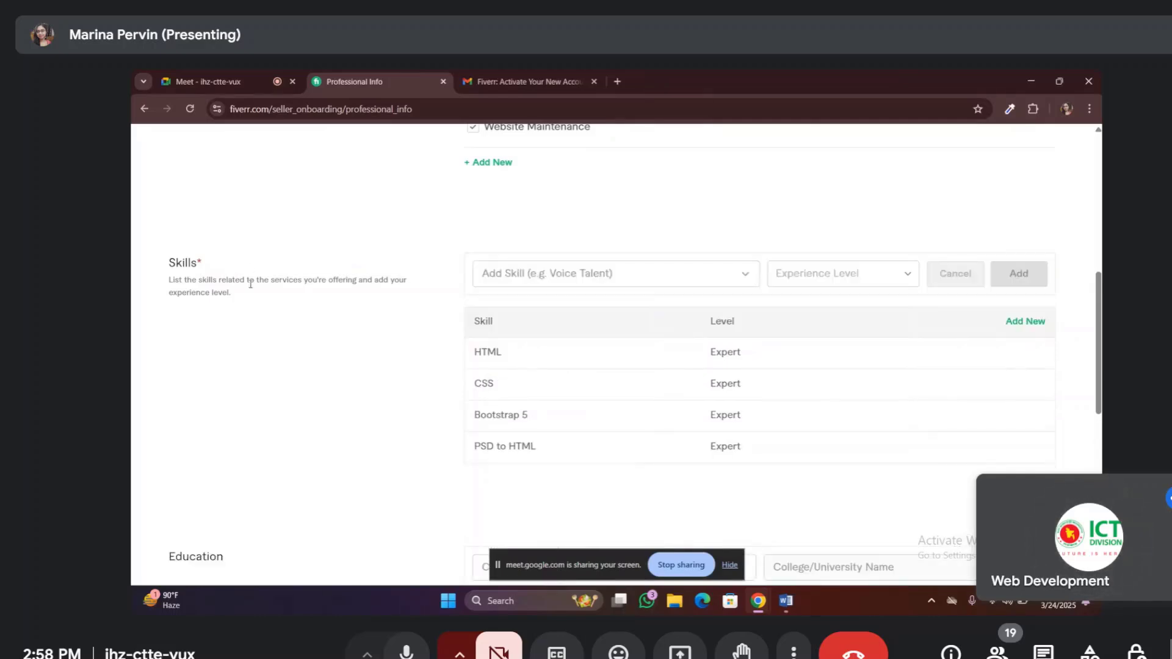
{"action": "left_click", "coordinate": [553, 274]}
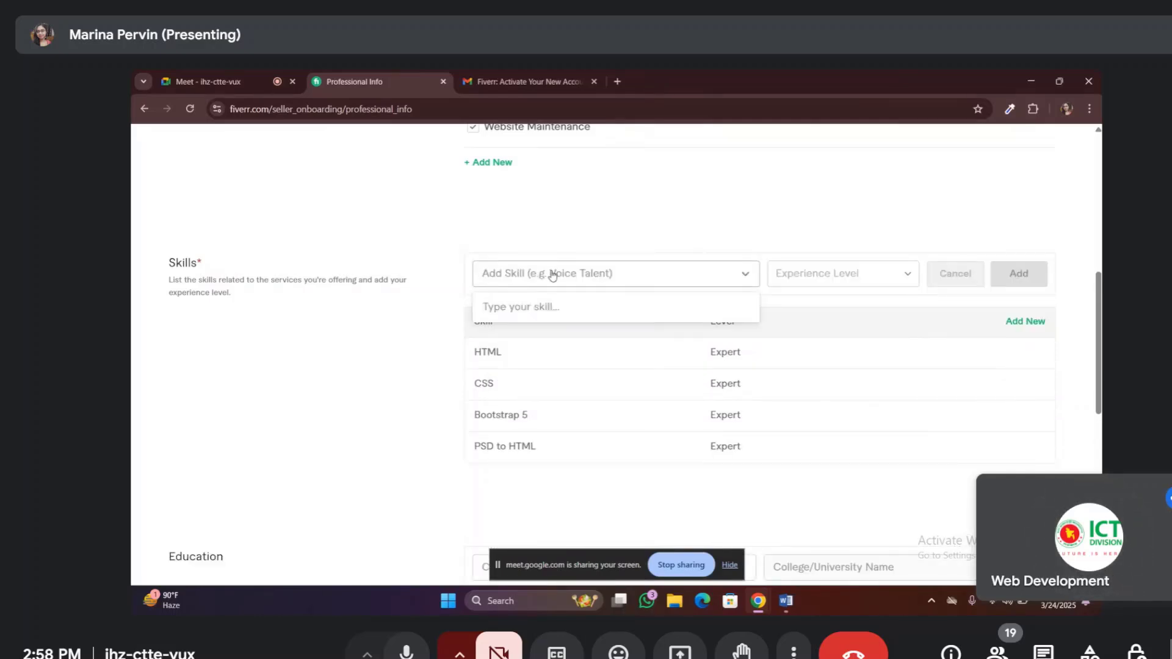
{"action": "type", "text": "figma"}
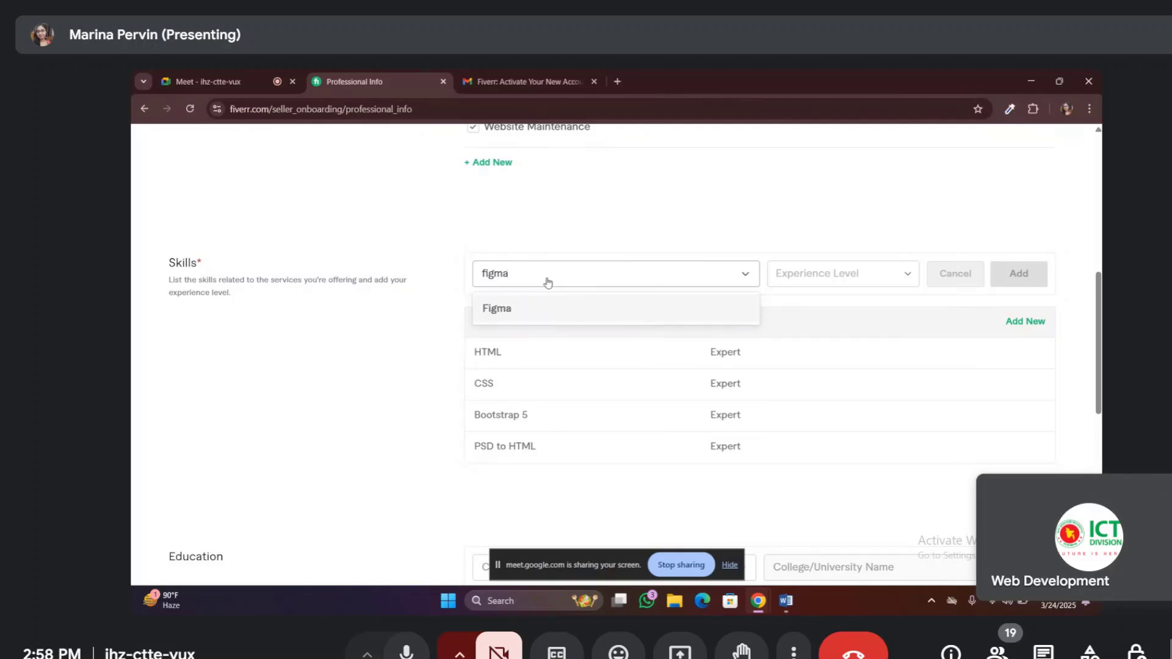
{"action": "type", "text": " to html"}
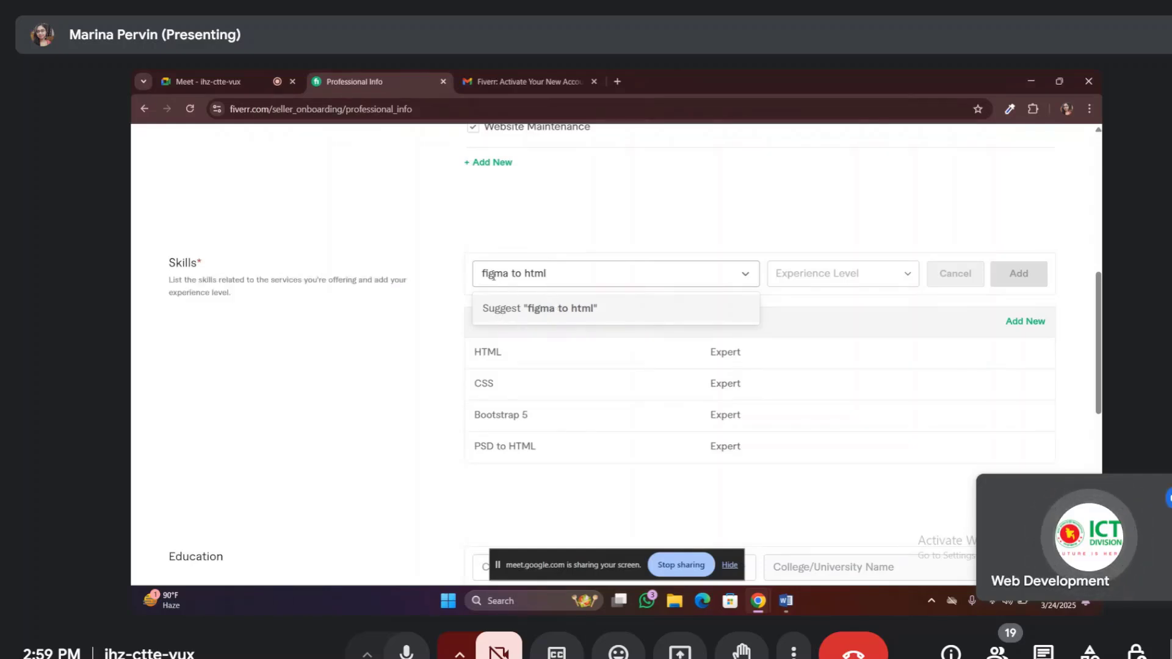
{"action": "left_click", "coordinate": [585, 310]}
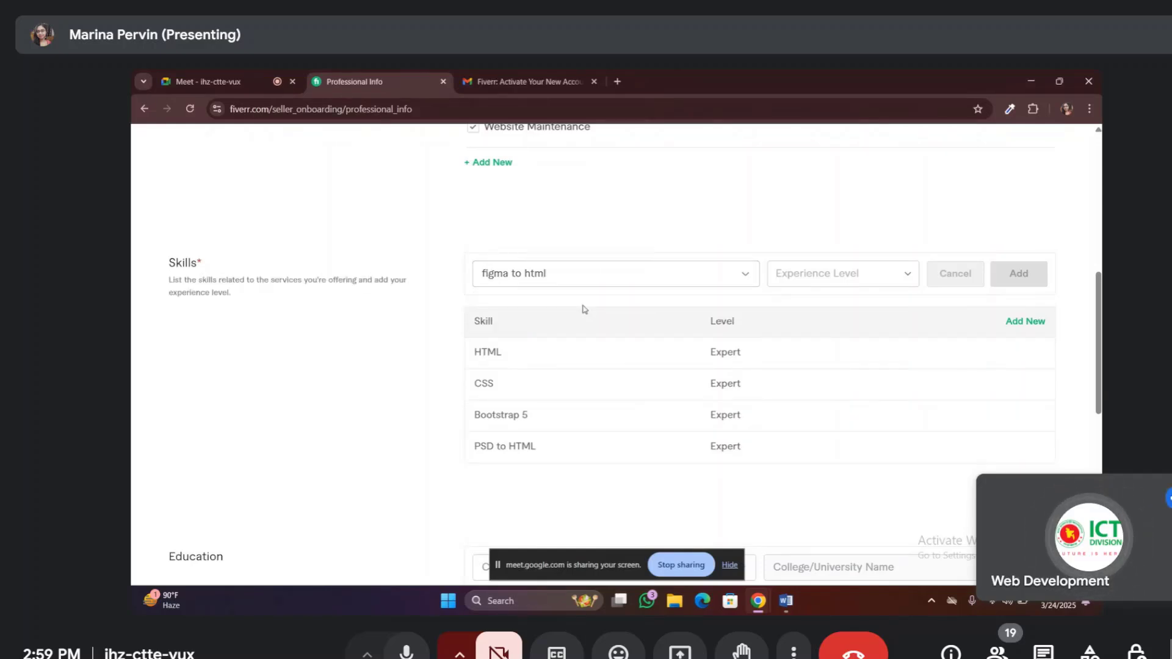
{"action": "left_click", "coordinate": [917, 274]}
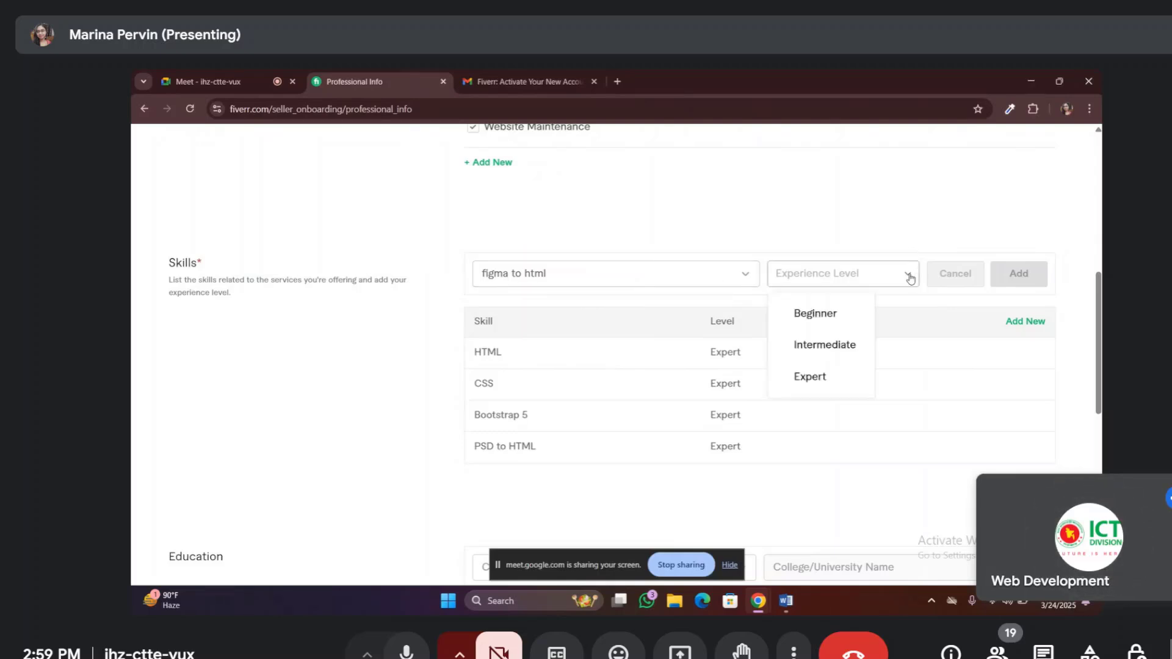
{"action": "left_click", "coordinate": [811, 380]}
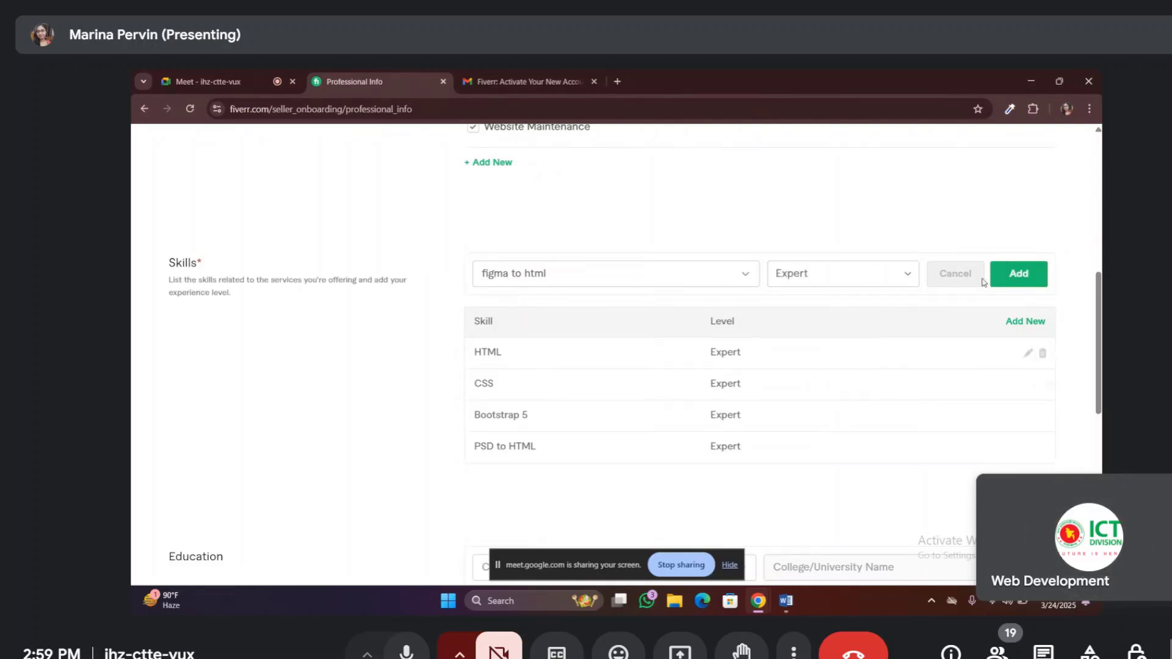
{"action": "left_click", "coordinate": [1016, 270]}
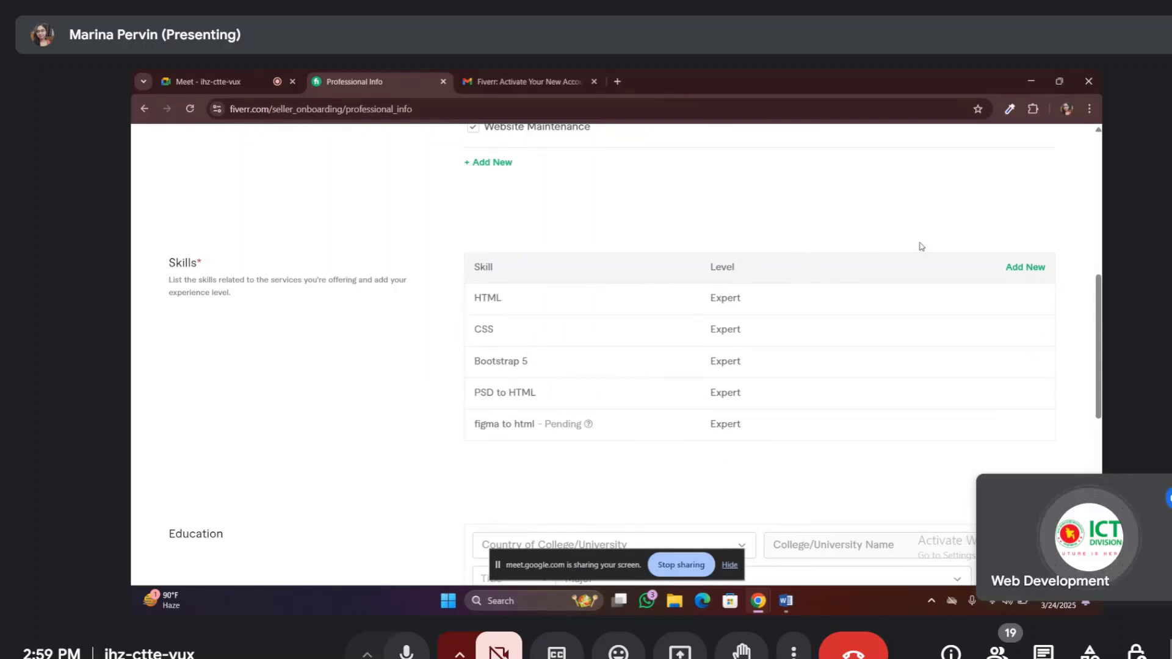
Search 'xd to', choose XD to HTML, and add it to Skills at Expert level
{"action": "left_click", "coordinate": [1028, 268]}
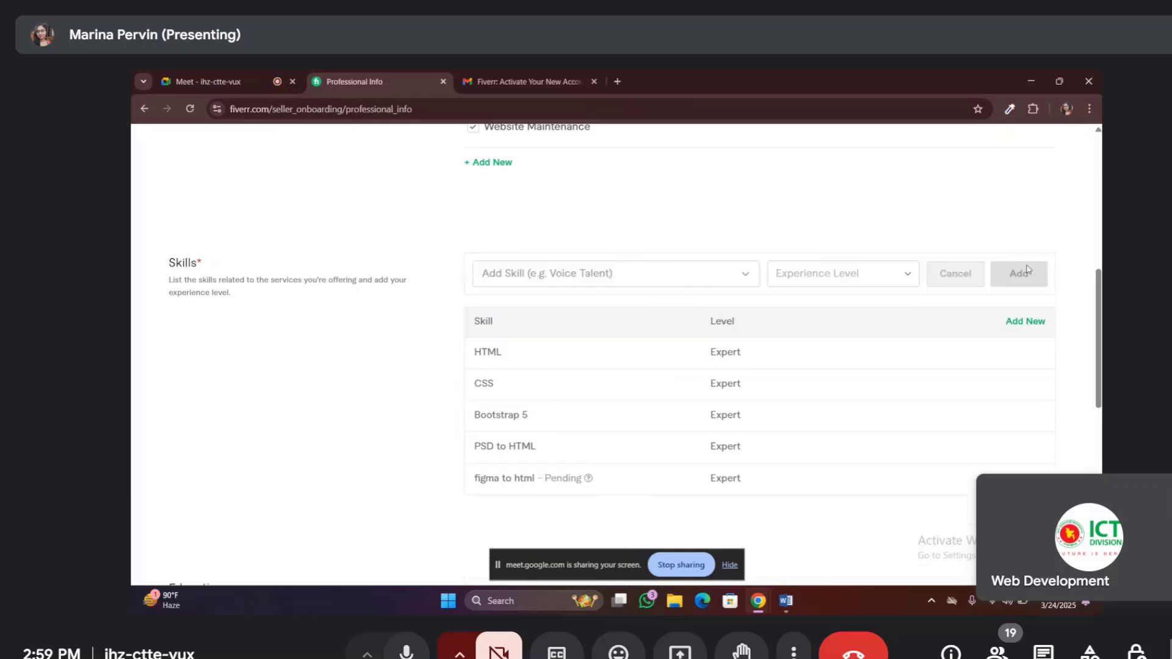
{"action": "left_click", "coordinate": [509, 273]}
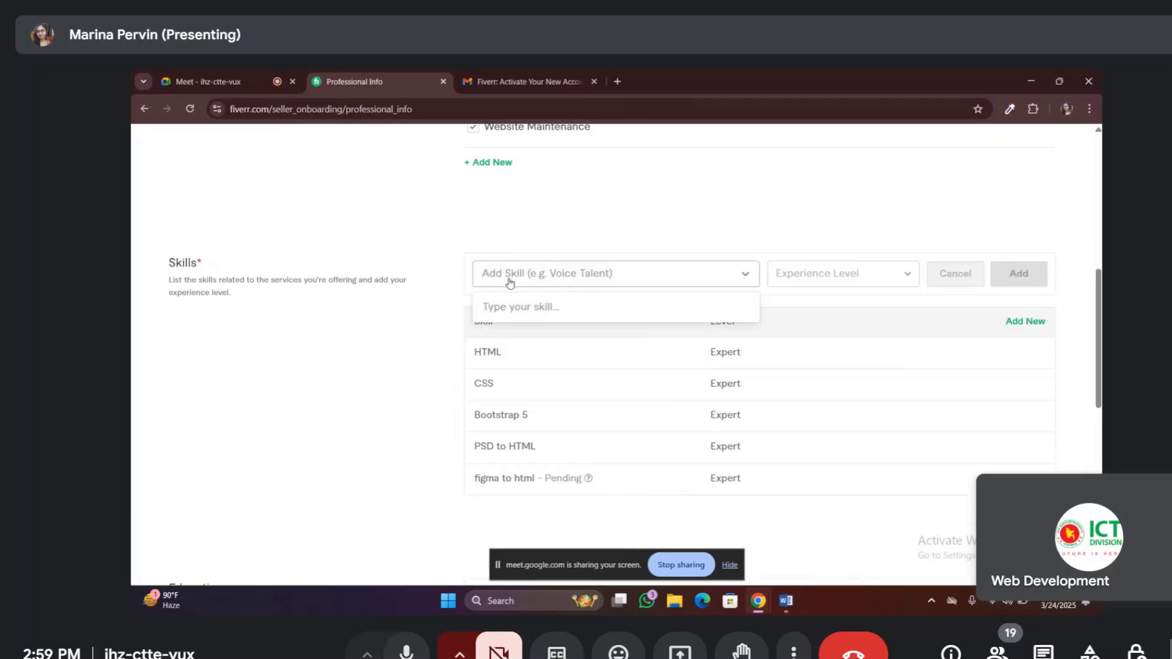
{"action": "type", "text": "xd "}
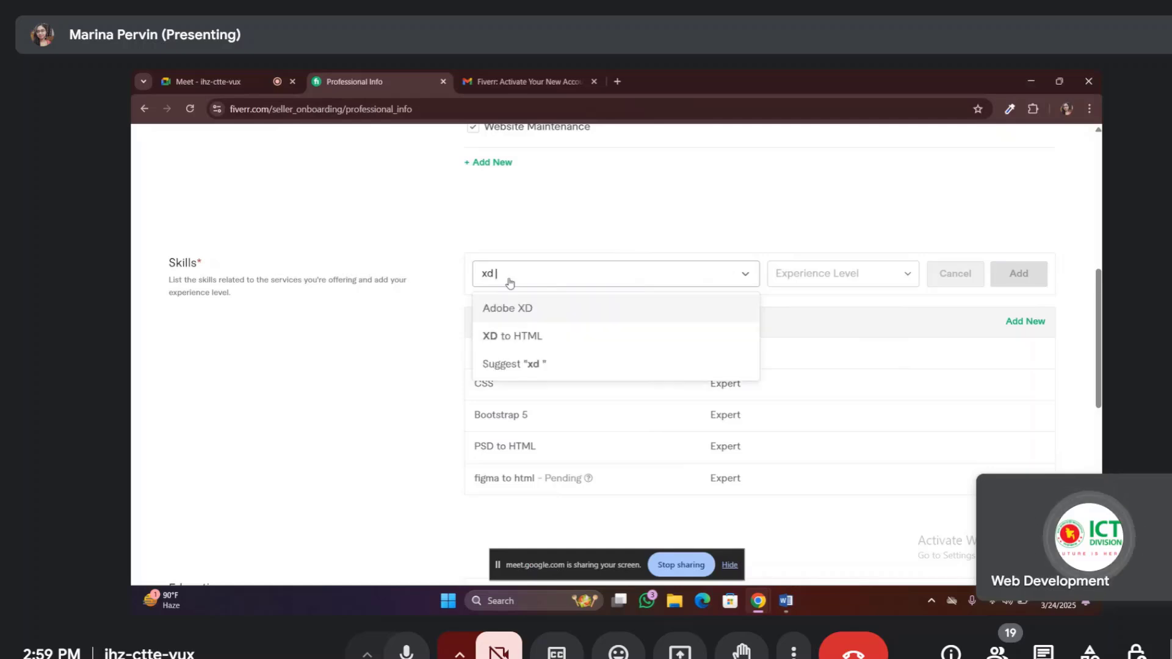
{"action": "type", "text": "to"}
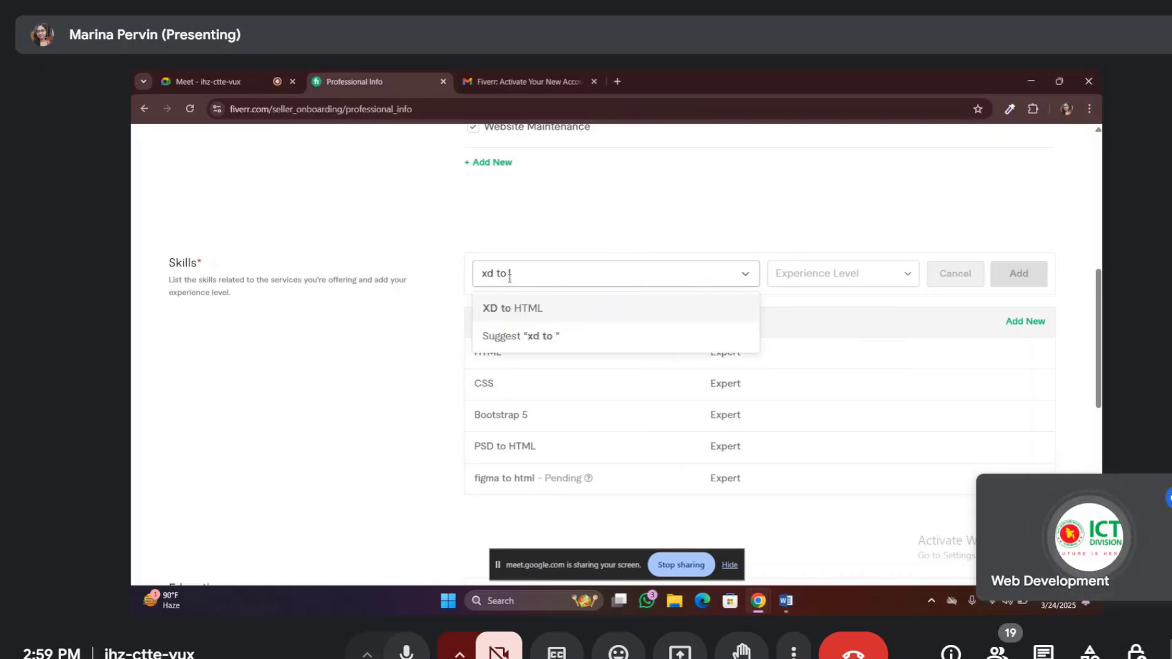
{"action": "left_click", "coordinate": [537, 313]}
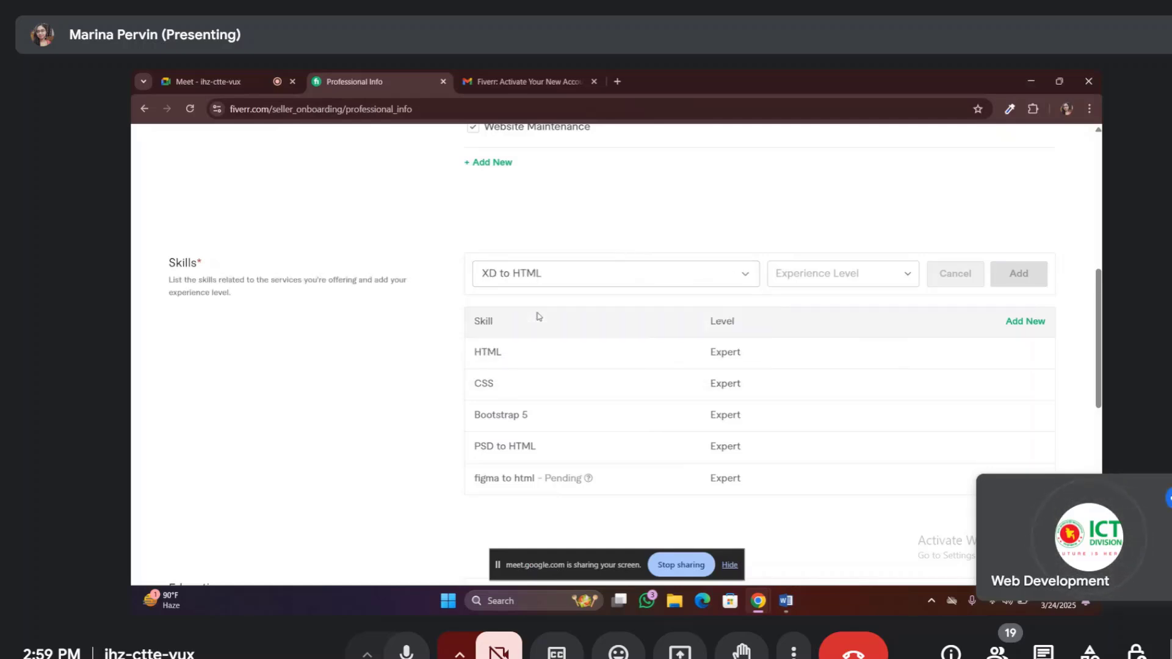
{"action": "left_click", "coordinate": [905, 276]}
{"action": "left_click", "coordinate": [820, 377]}
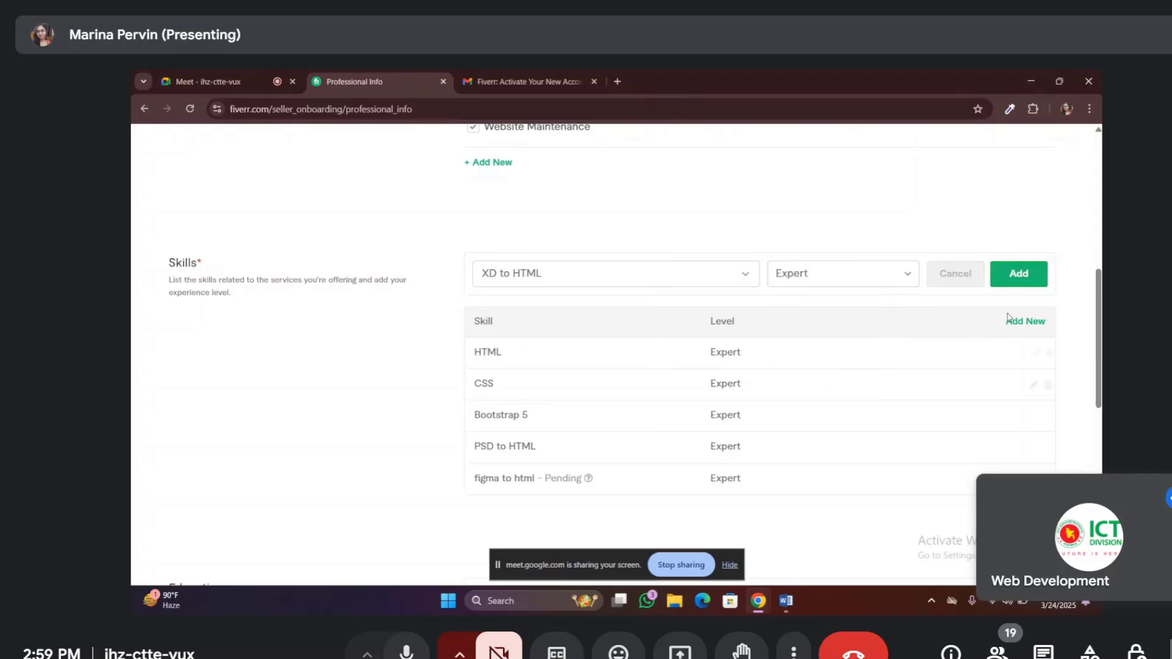
{"action": "left_click", "coordinate": [1043, 277]}
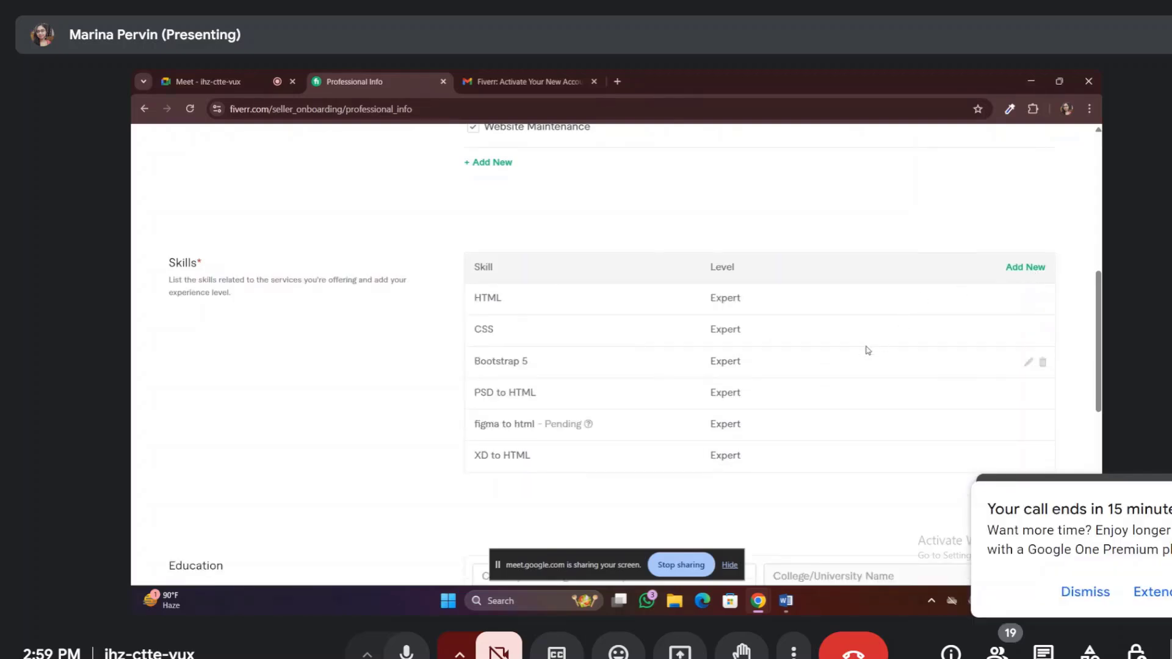
Search 'pdf to', choose PDF to HTML, and add it to Skills at Expert level
{"action": "left_click", "coordinate": [1026, 268]}
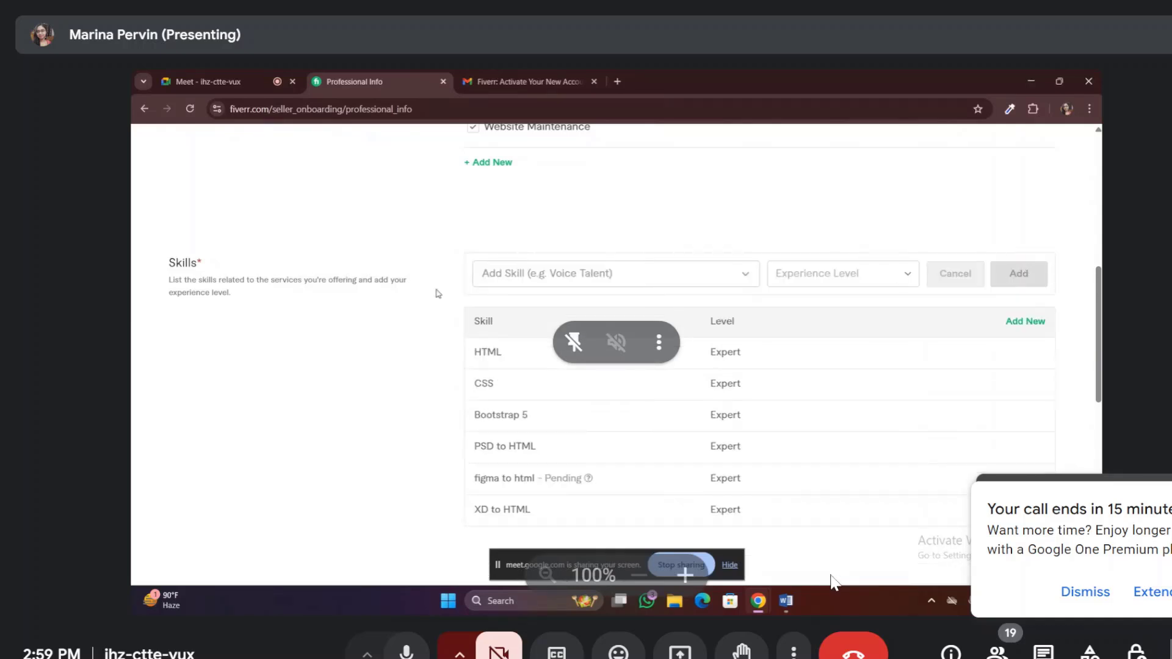
{"action": "left_click", "coordinate": [518, 274]}
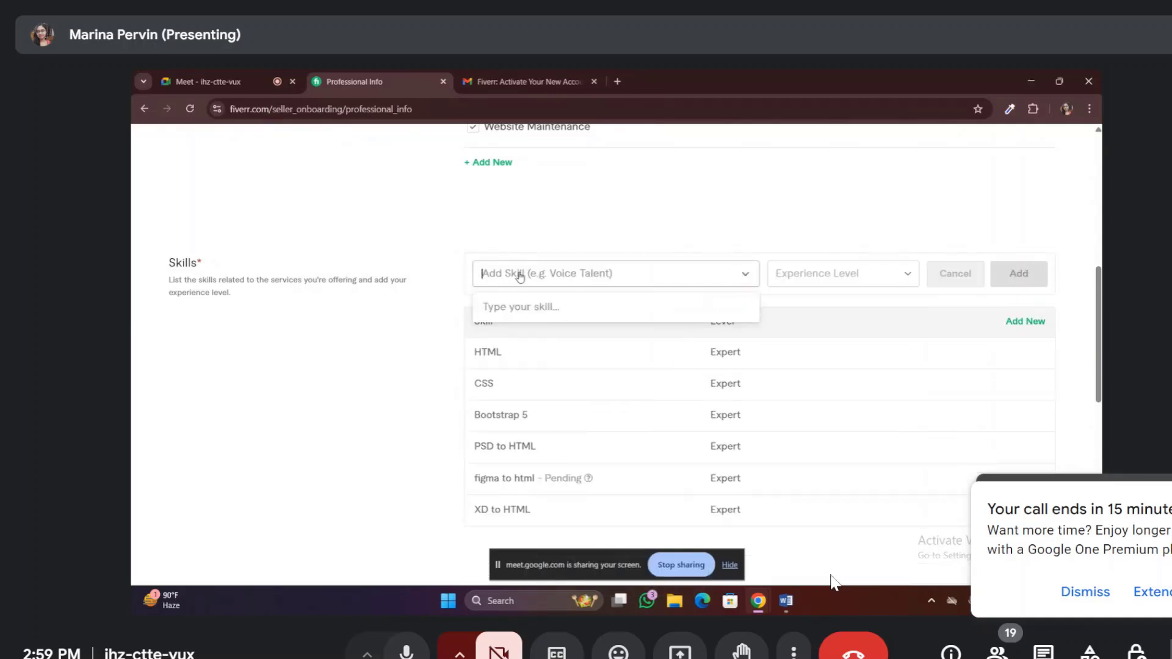
{"action": "type", "text": "pd"}
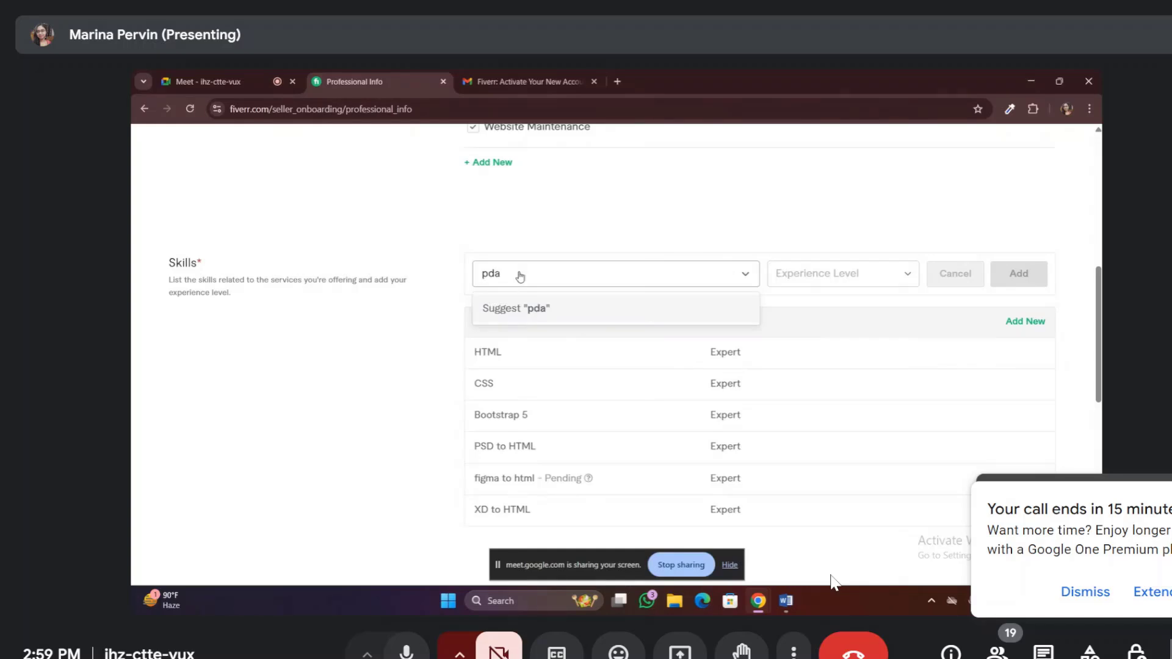
{"action": "type", "text": "a"}
{"action": "key", "text": "BackSpace"}
{"action": "type", "text": "f to"}
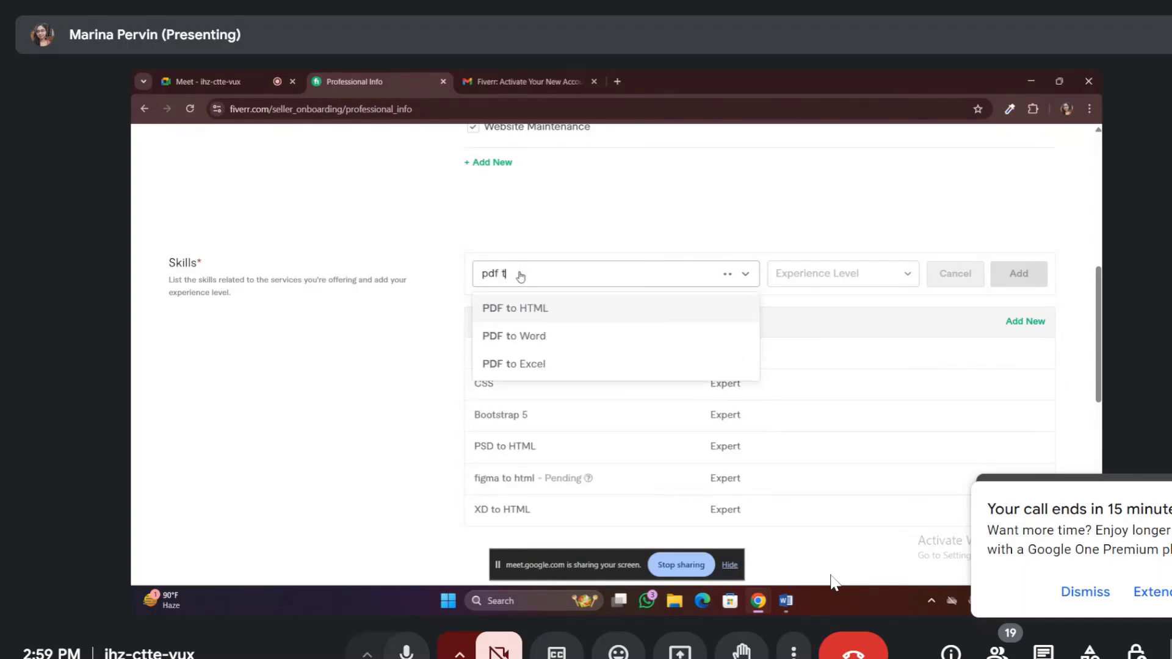
{"action": "left_click", "coordinate": [534, 309]}
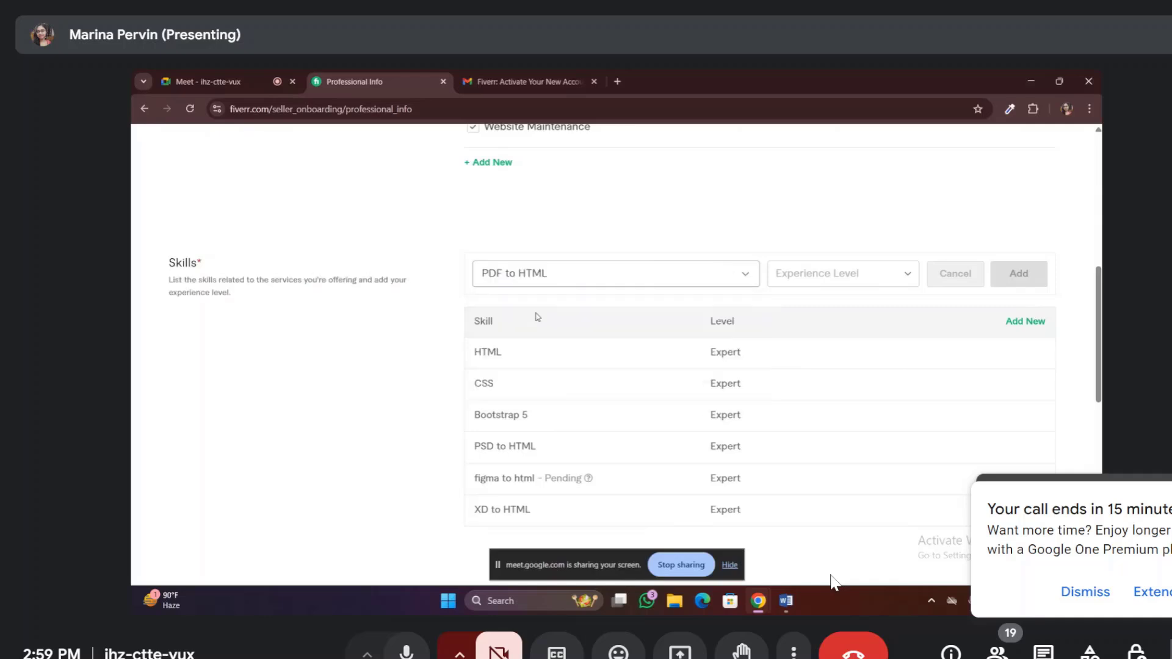
{"action": "left_click", "coordinate": [898, 269]}
{"action": "left_click", "coordinate": [828, 382]}
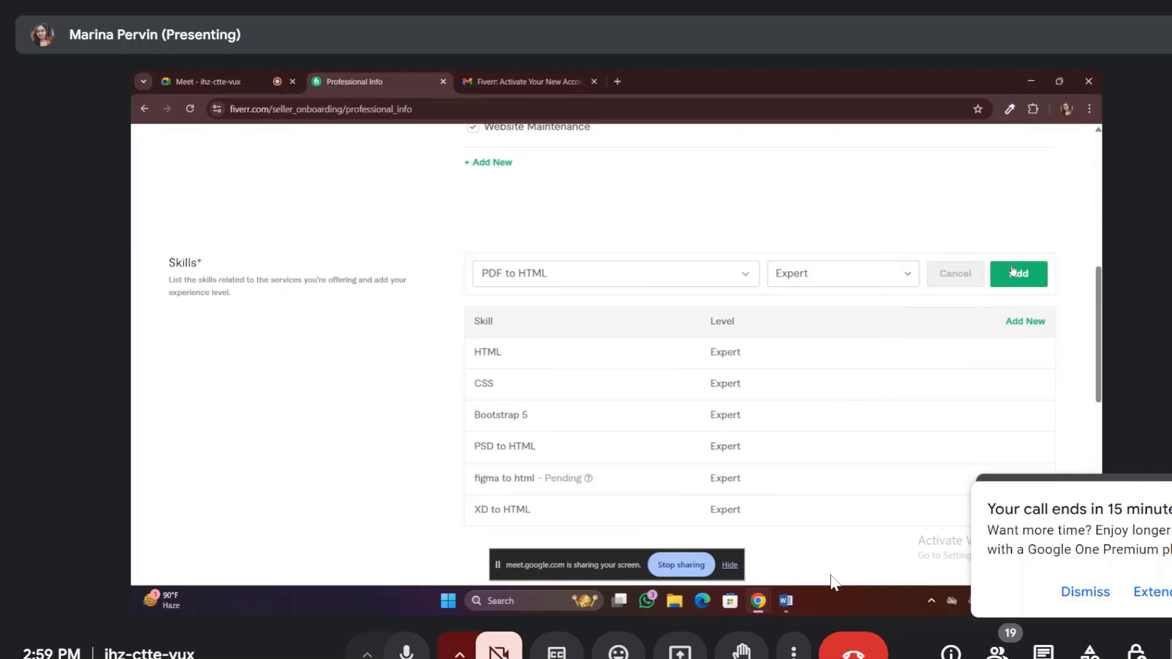
{"action": "left_click", "coordinate": [1017, 276]}
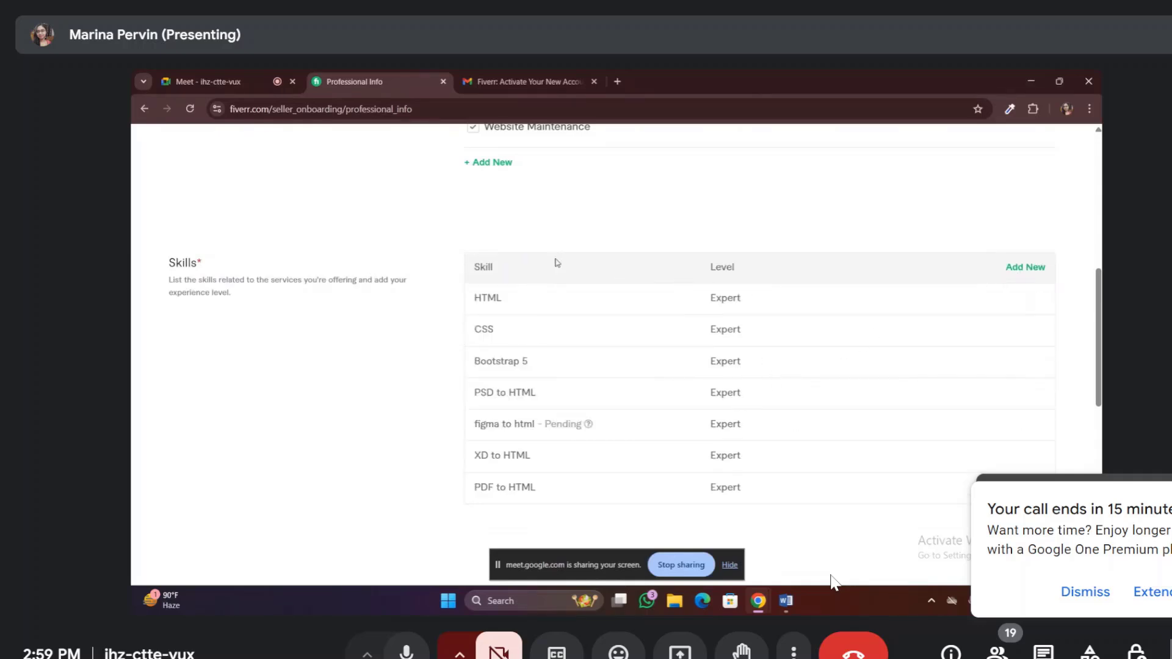
Add Responsive design at Expert level as a new skill, below PDF to HTML
{"action": "left_click", "coordinate": [1028, 269]}
{"action": "left_click", "coordinate": [564, 276]}
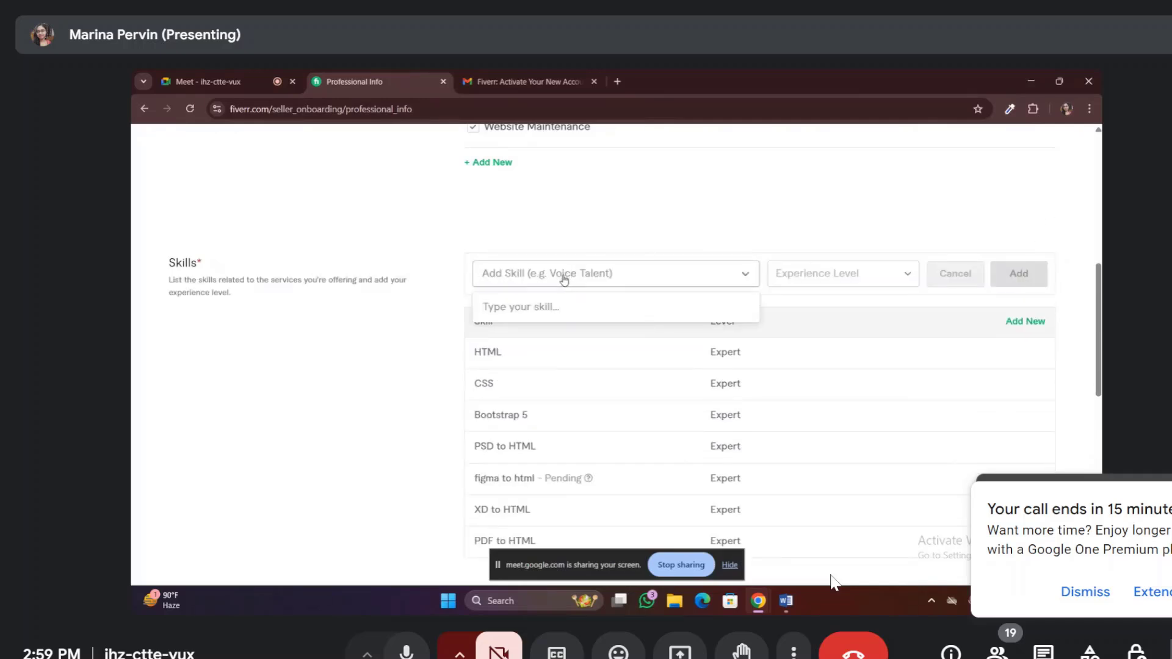
{"action": "type", "text": "respo"}
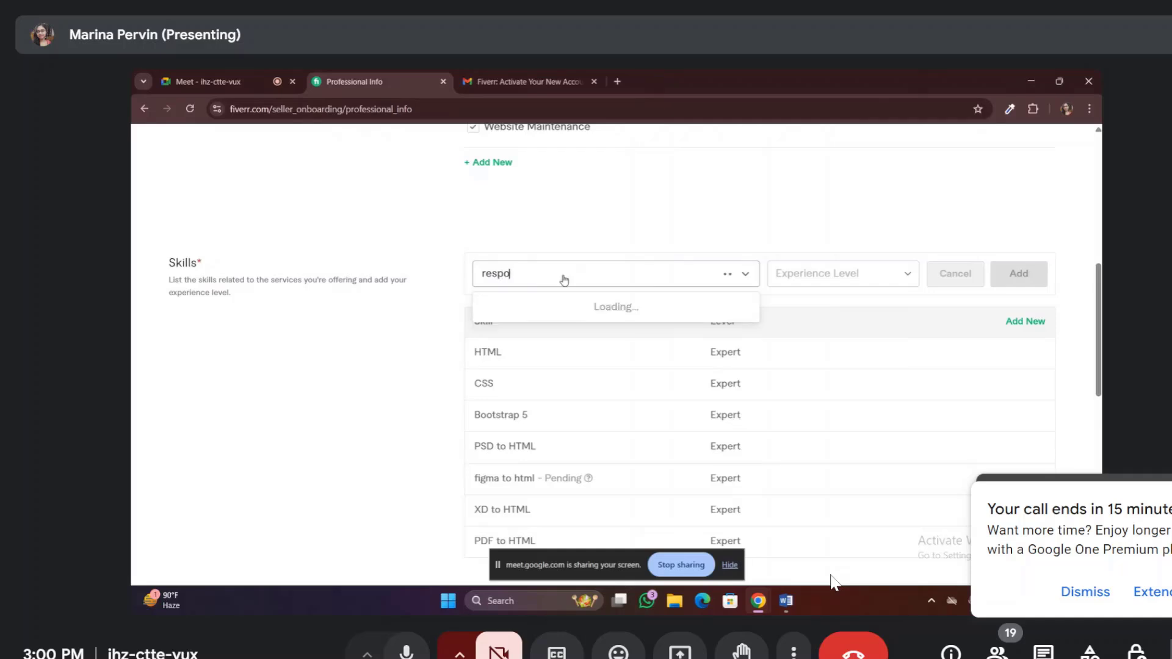
{"action": "type", "text": "nsive"}
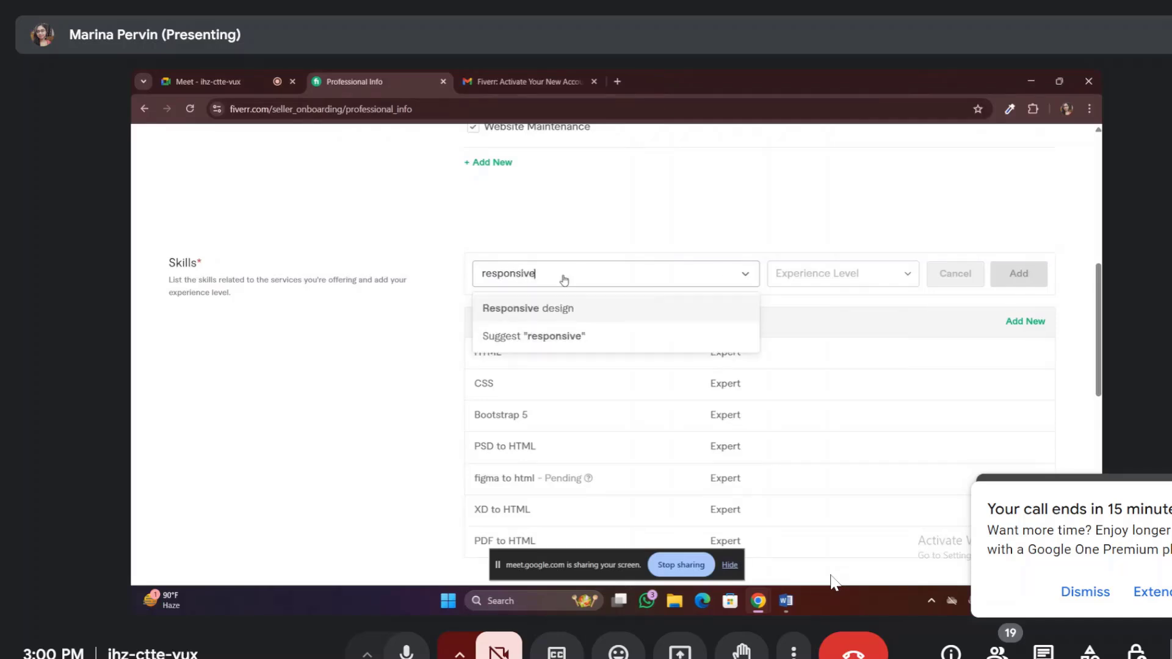
{"action": "left_click", "coordinate": [552, 314]}
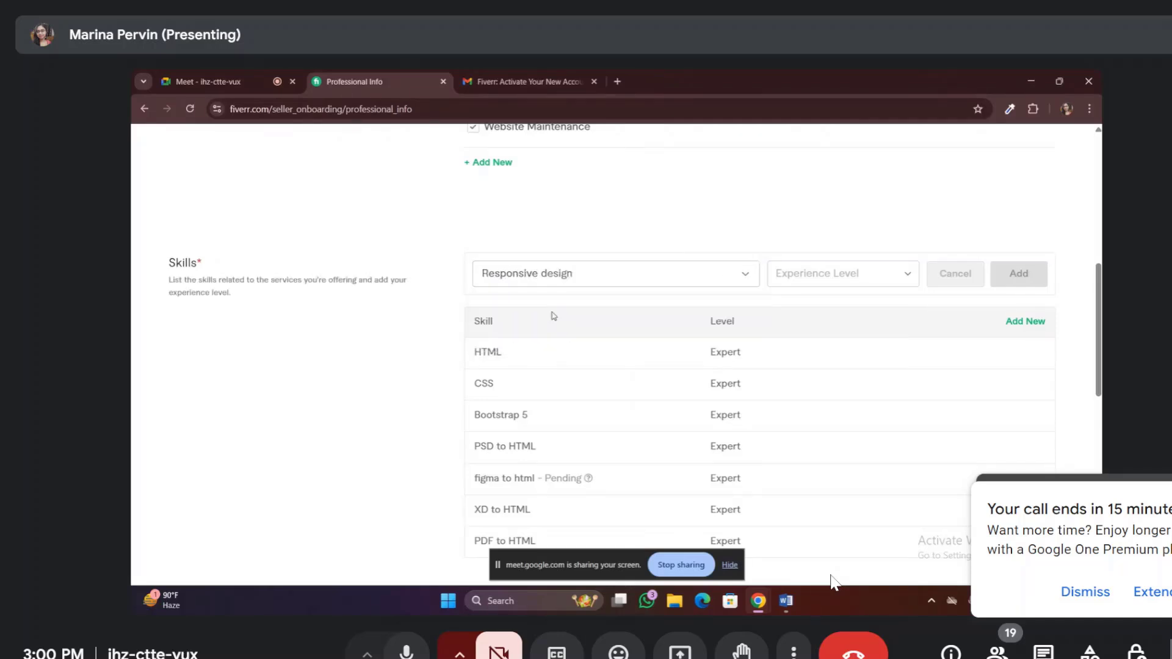
{"action": "left_click", "coordinate": [909, 274]}
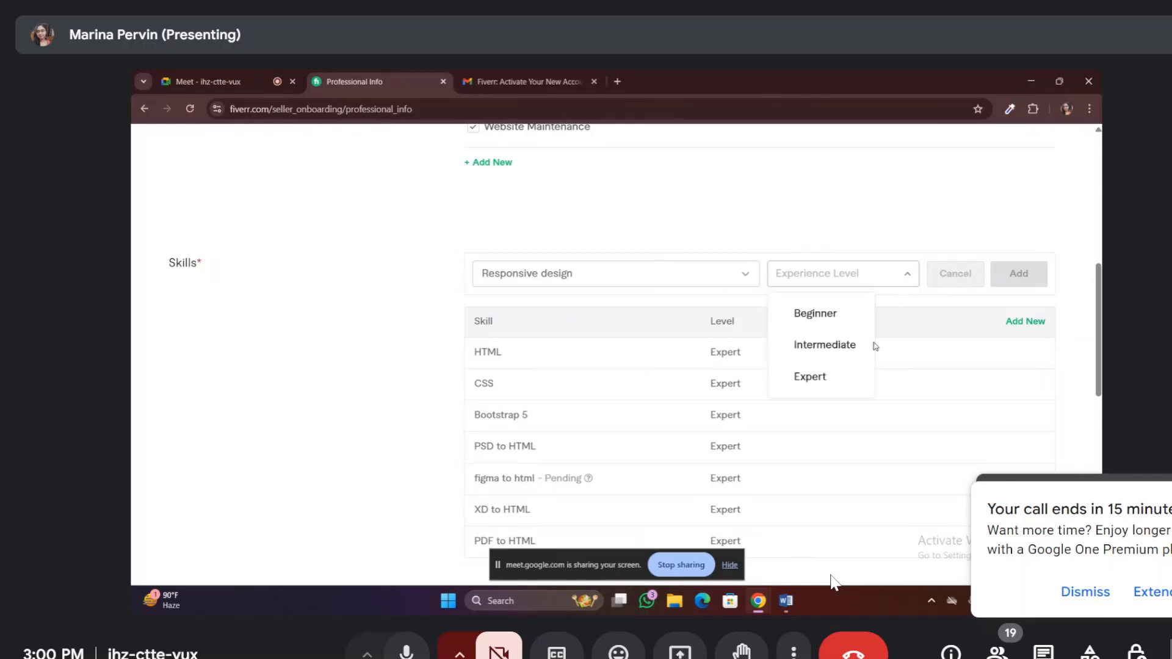
{"action": "left_click", "coordinate": [819, 382]}
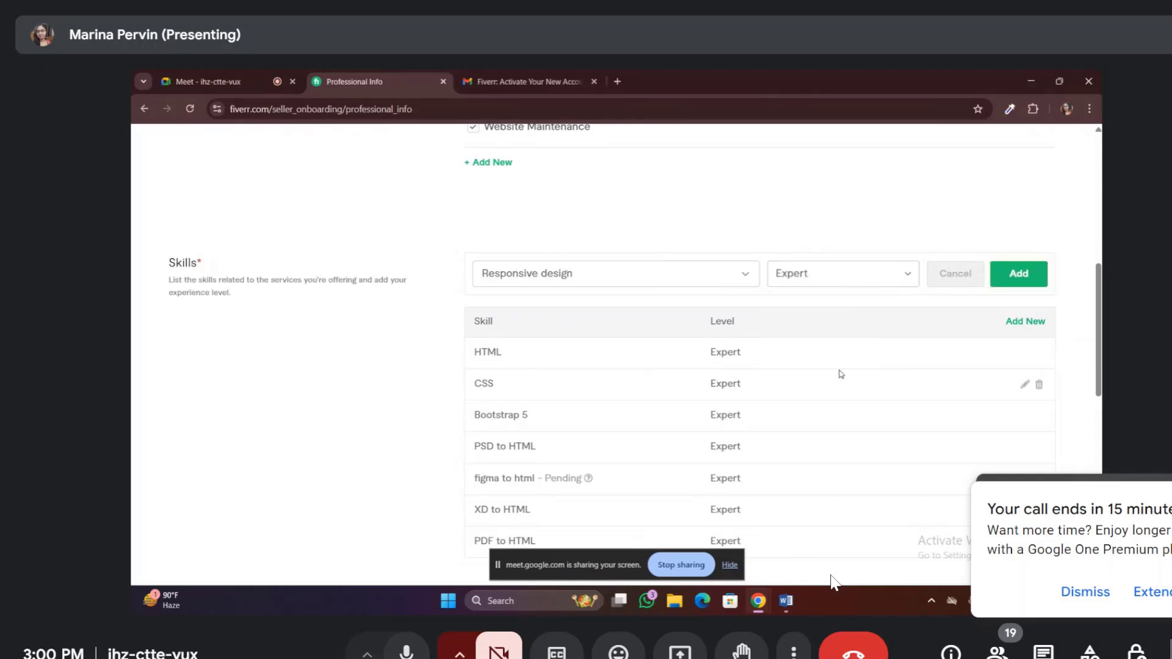
{"action": "left_click", "coordinate": [1023, 277]}
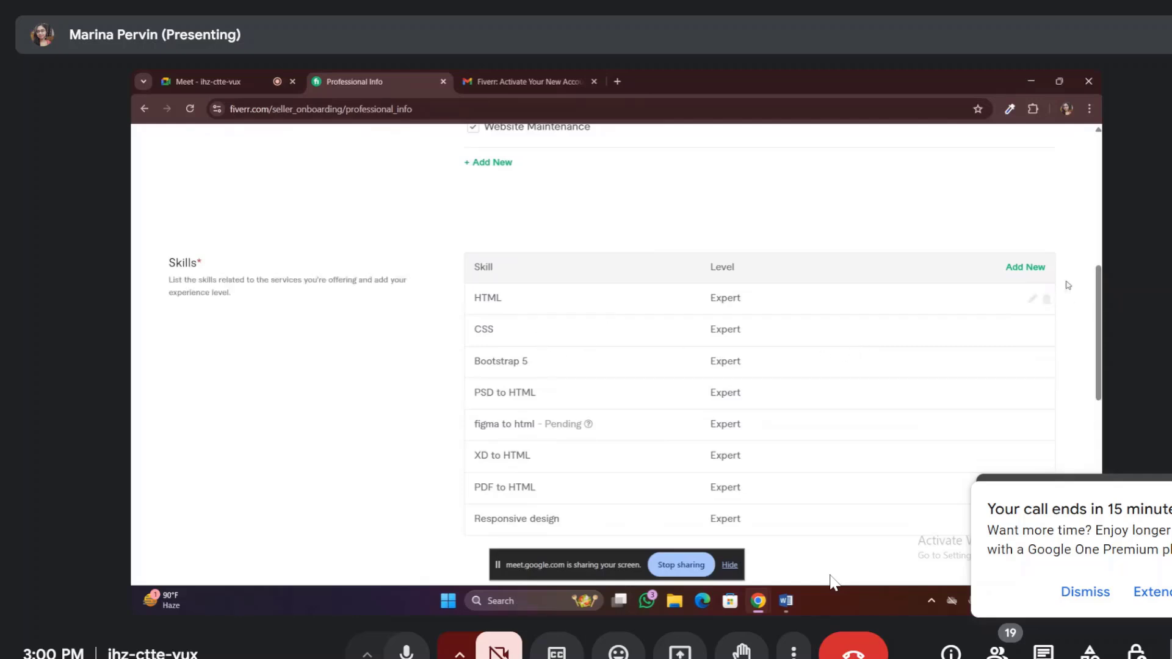
Change the HTML skill to HTML5, keeping it at Expert level
{"action": "left_click", "coordinate": [1024, 300]}
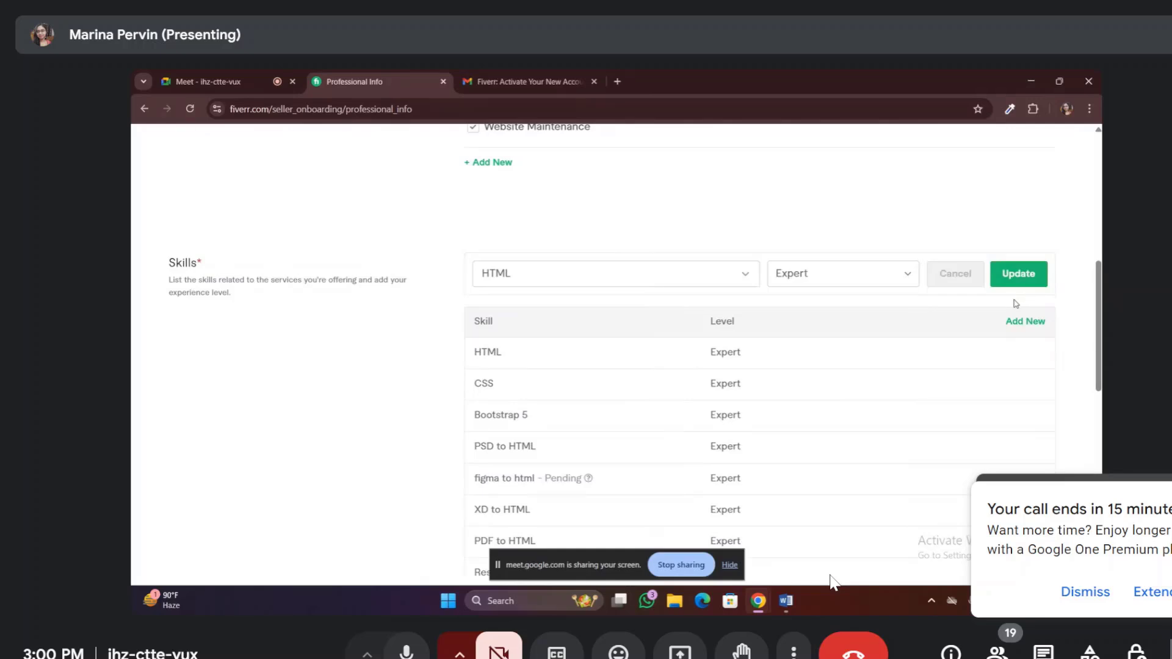
{"action": "left_click", "coordinate": [511, 278]}
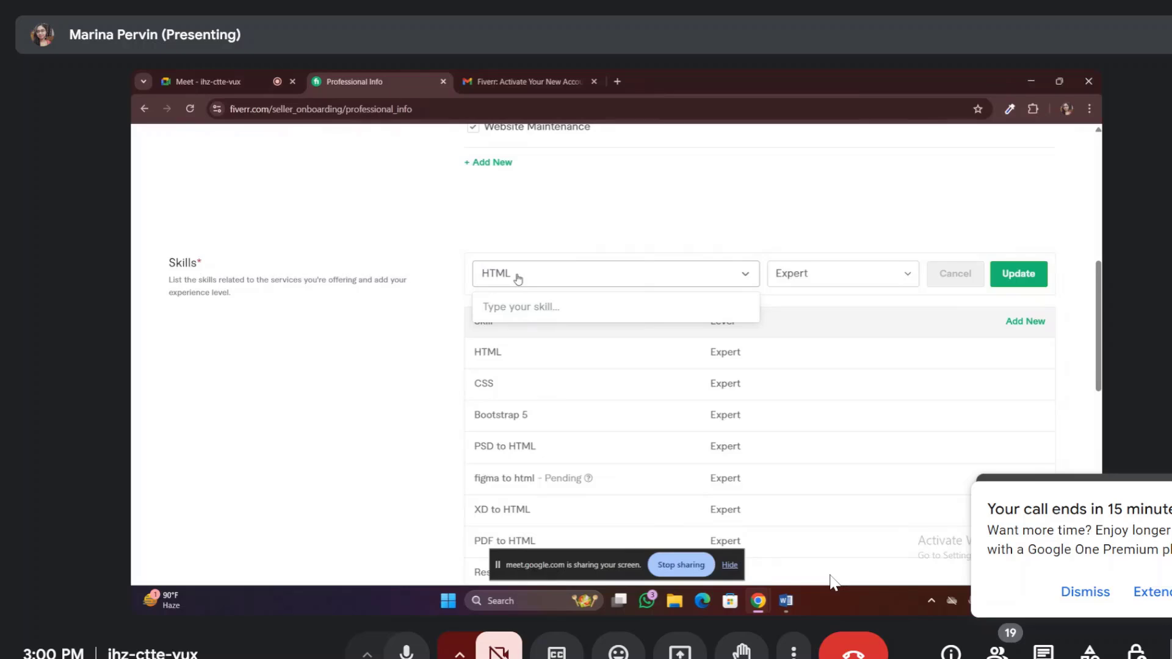
{"action": "type", "text": "html"}
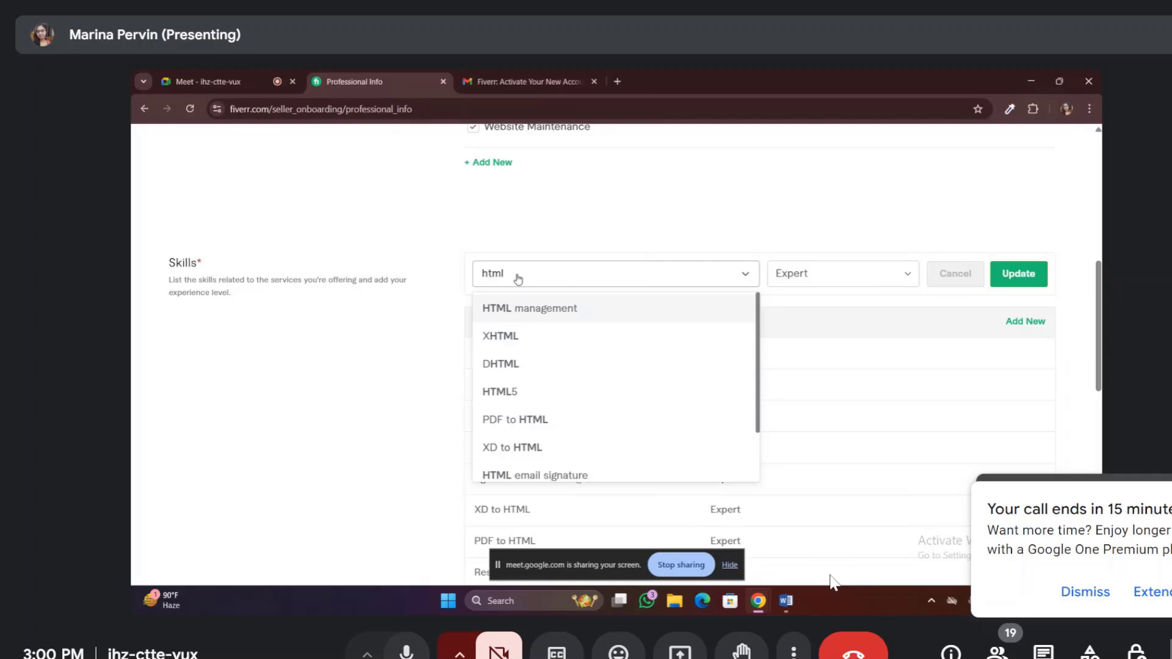
{"action": "left_click", "coordinate": [506, 390]}
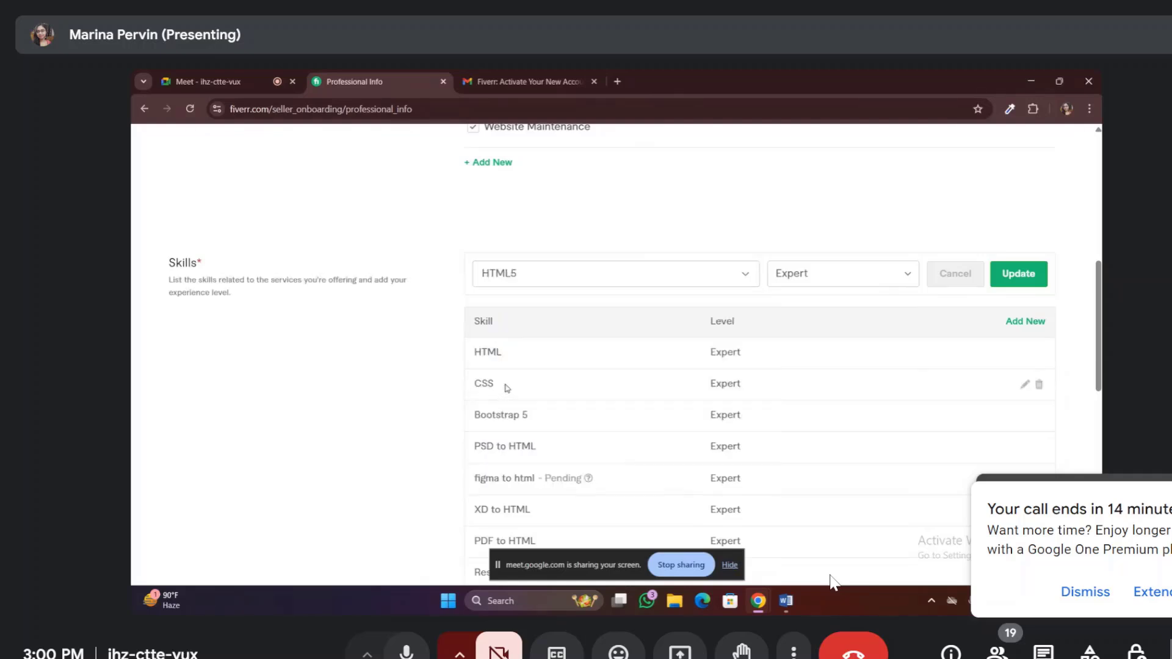
{"action": "left_click", "coordinate": [1027, 279]}
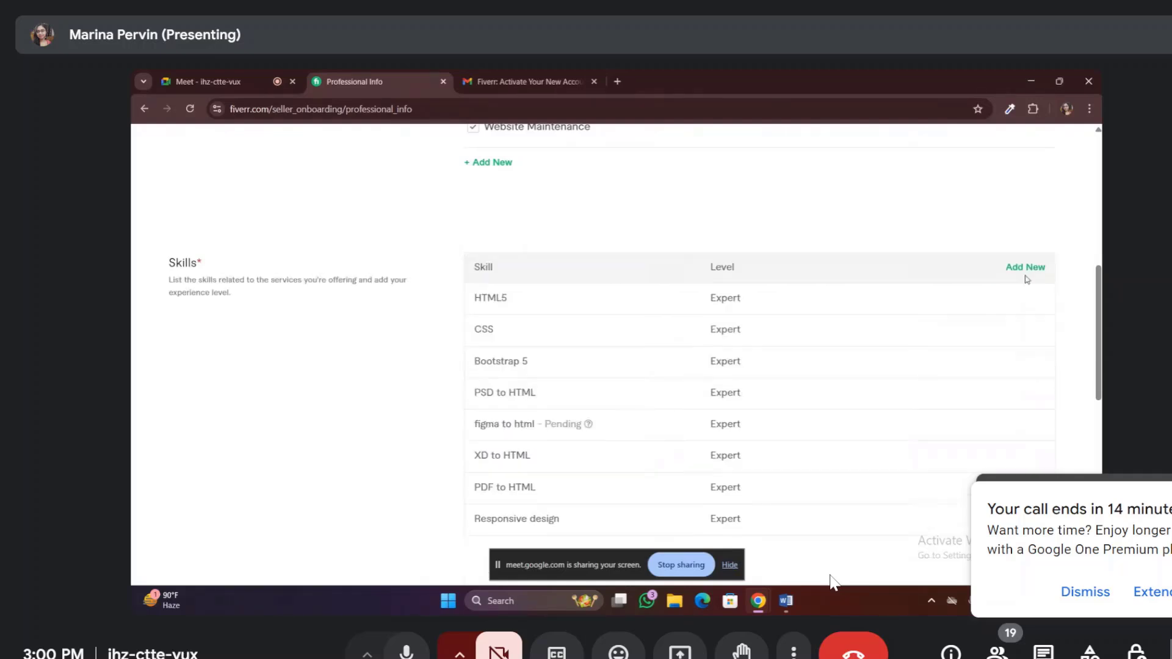
Change the CSS skill to CSS3, keeping it at Expert level
{"action": "mouse_move", "coordinate": [1026, 364]}
{"action": "left_click", "coordinate": [1025, 332]}
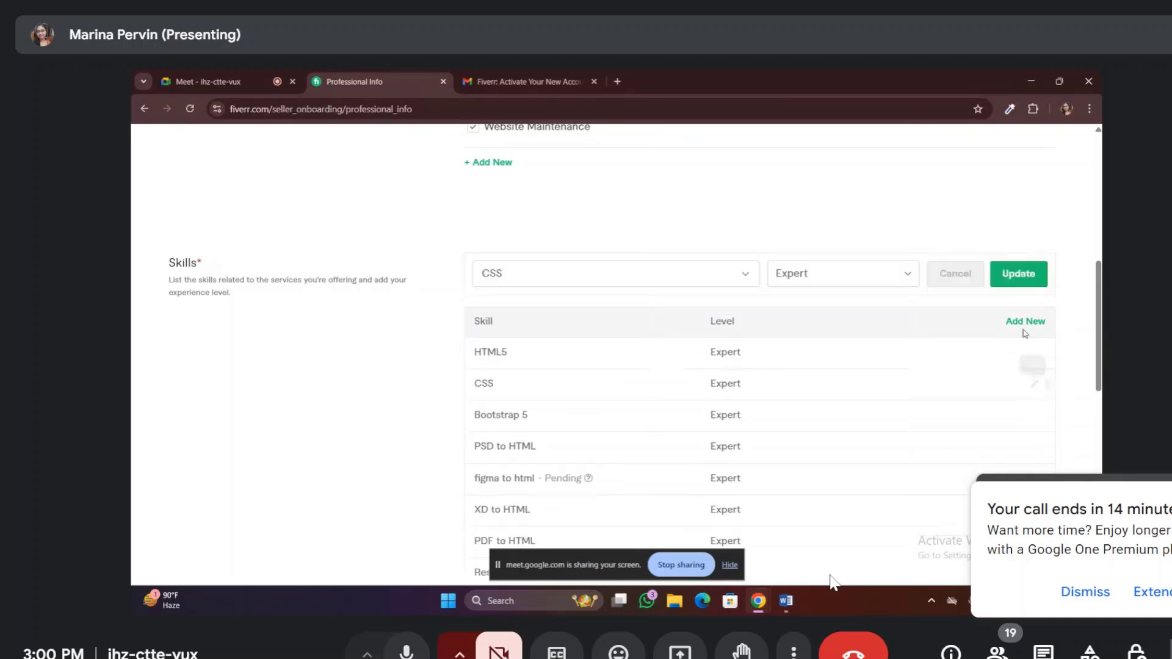
{"action": "left_click", "coordinate": [498, 273]}
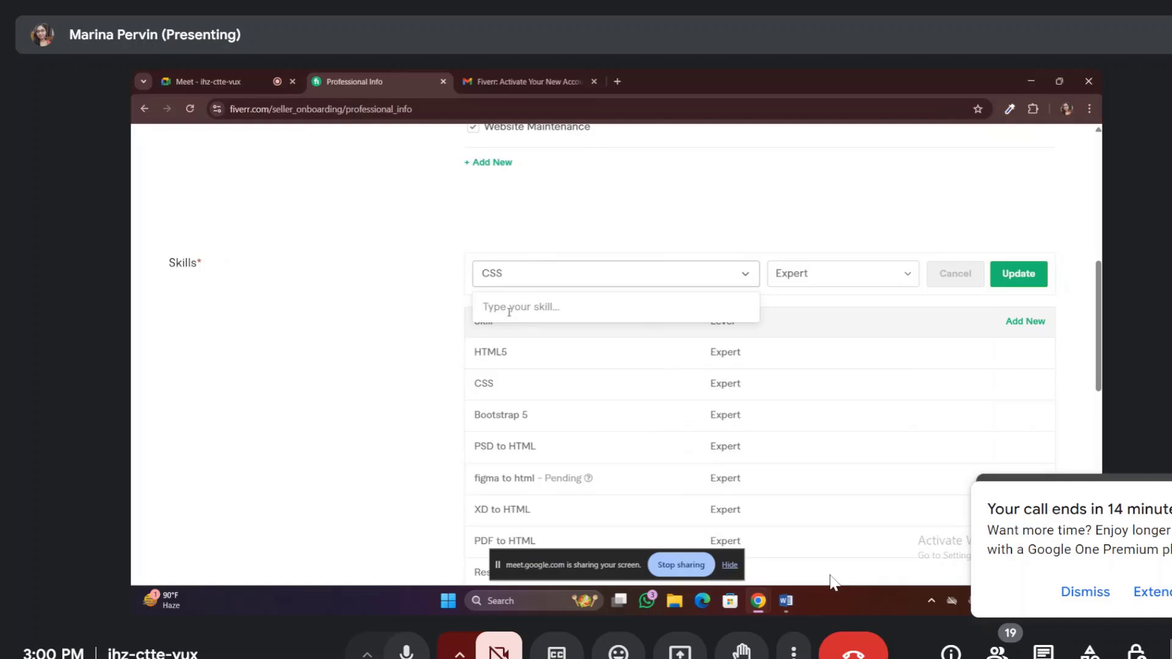
{"action": "type", "text": "css"}
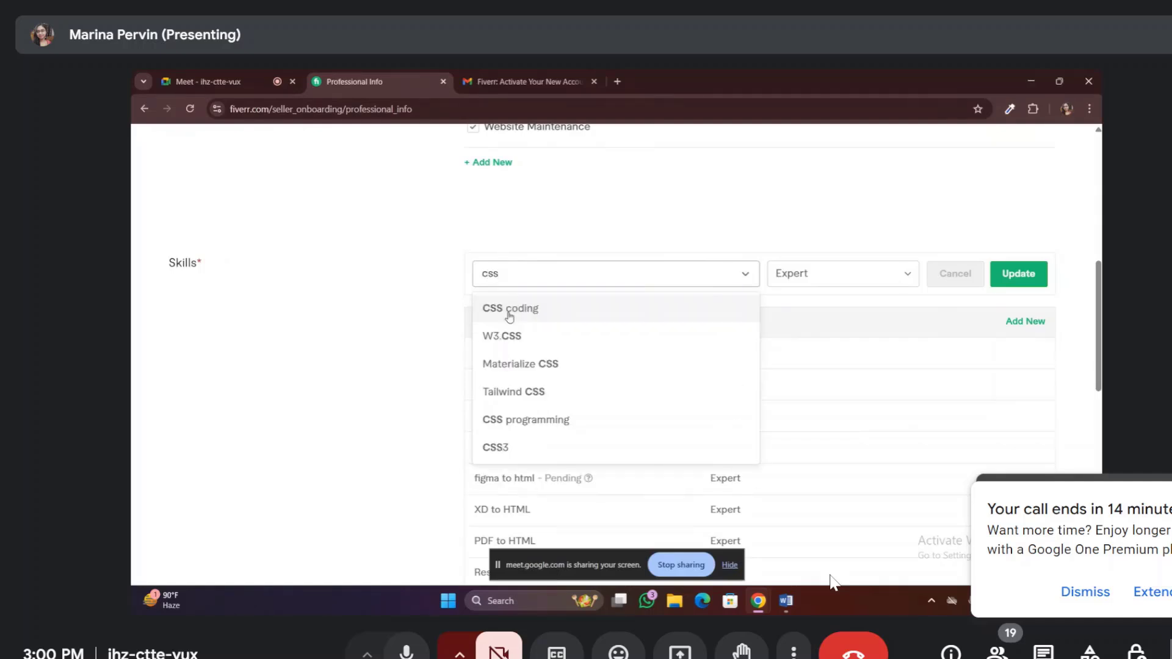
{"action": "type", "text": "3"}
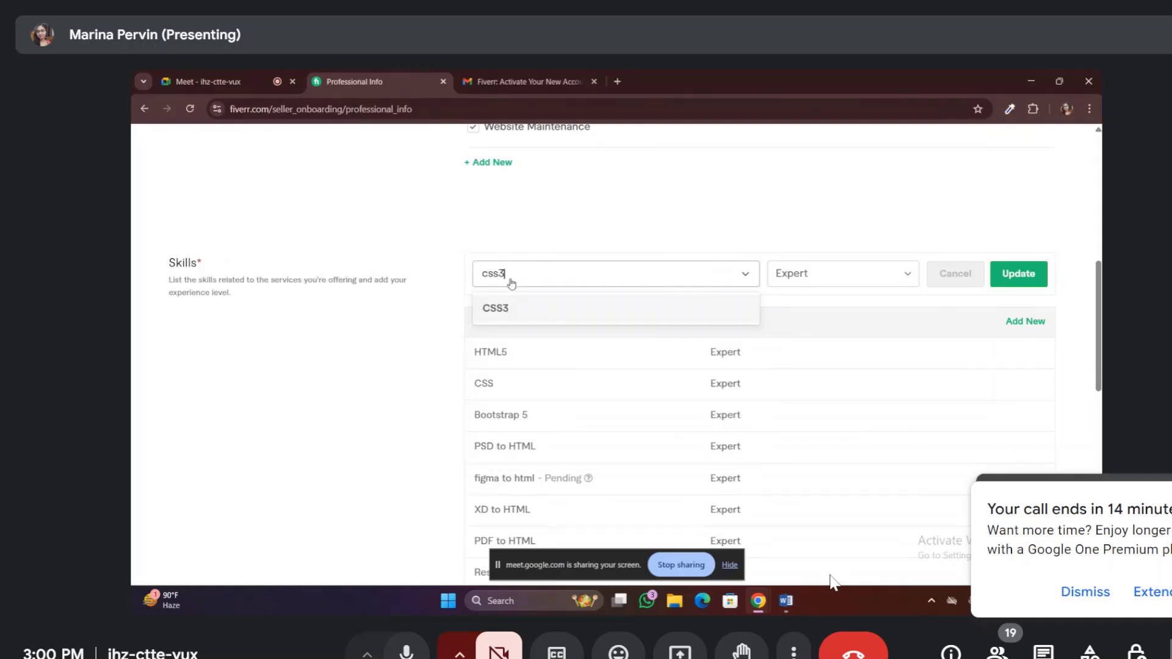
{"action": "left_click", "coordinate": [519, 308]}
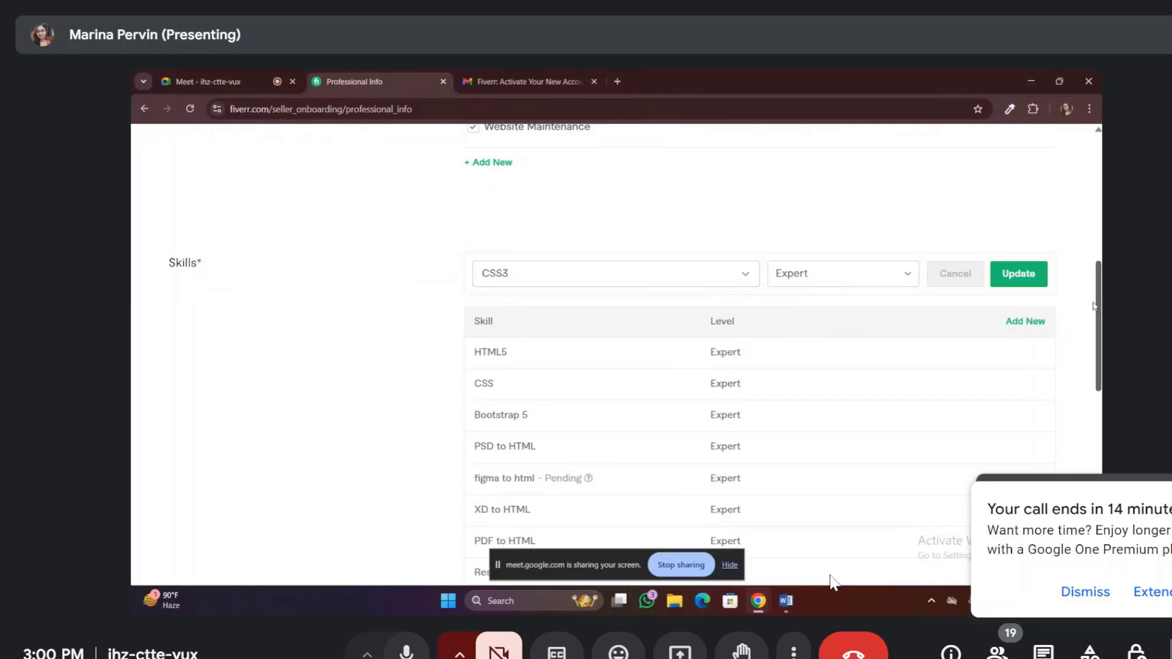
{"action": "left_click", "coordinate": [1028, 275]}
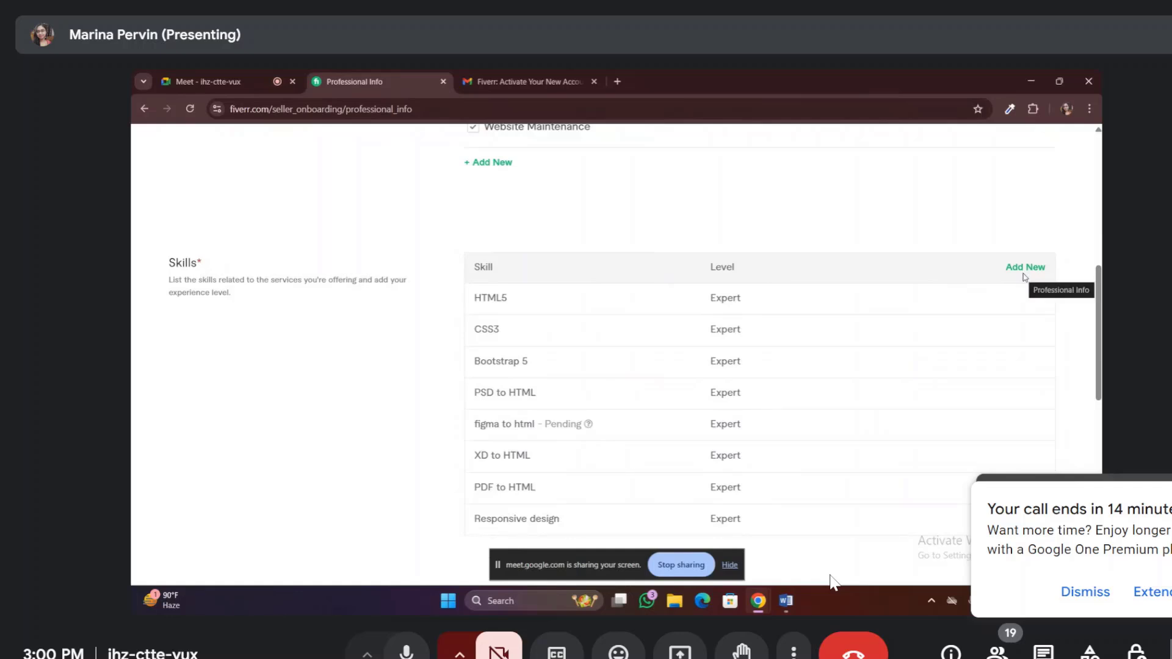
Set Bangladesh as the country of the college in the Education section
{"action": "scroll", "coordinate": [732, 409], "scroll_direction": "down", "scroll_amount": 4}
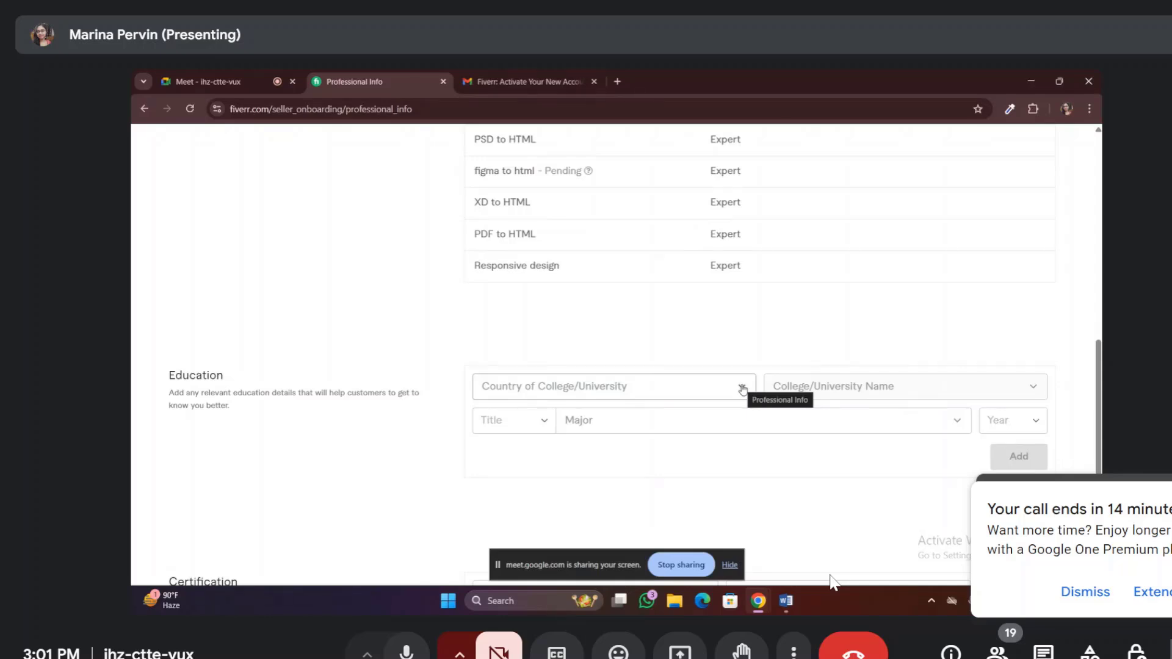
{"action": "left_click", "coordinate": [743, 390]}
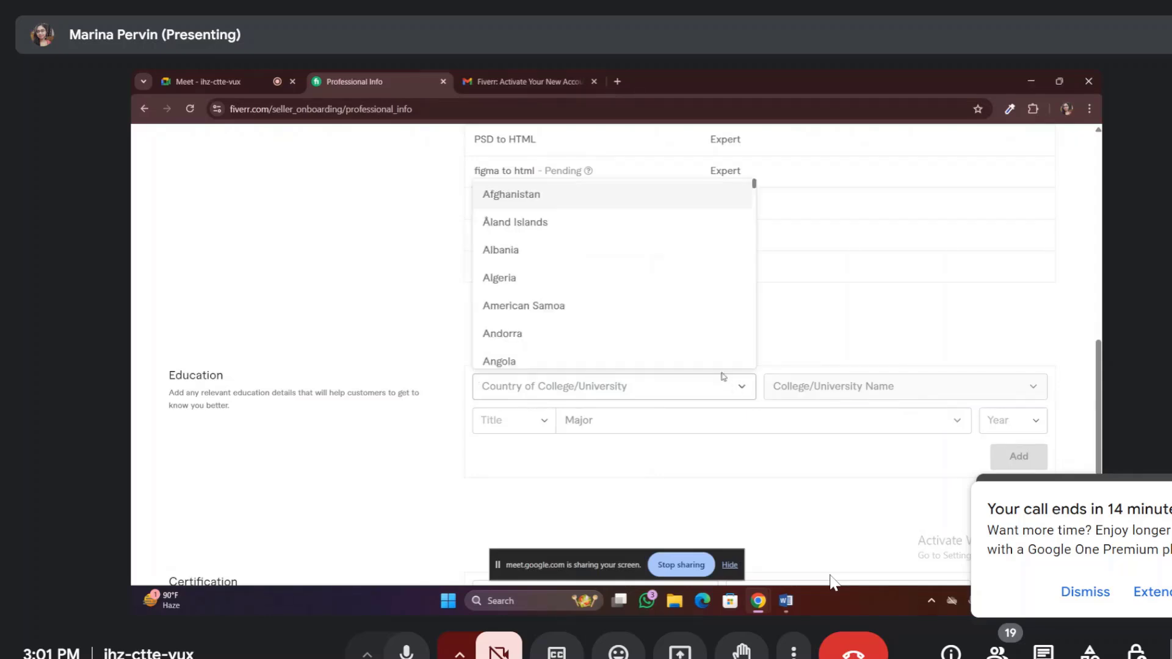
{"action": "type", "text": "ban"}
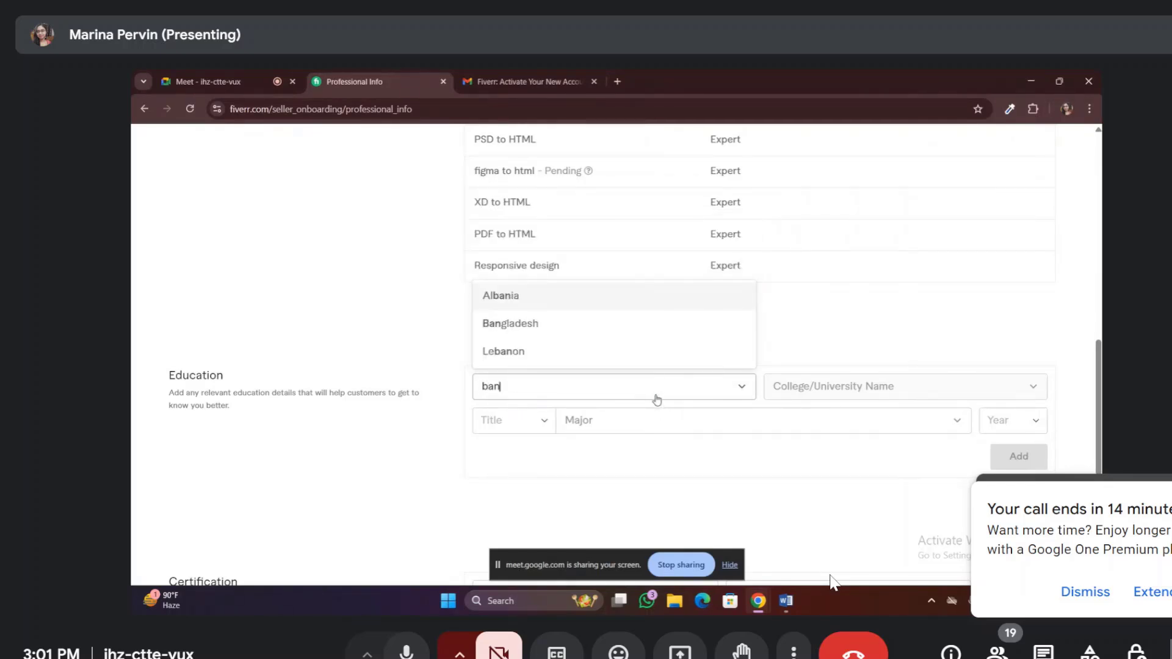
{"action": "type", "text": "gl"}
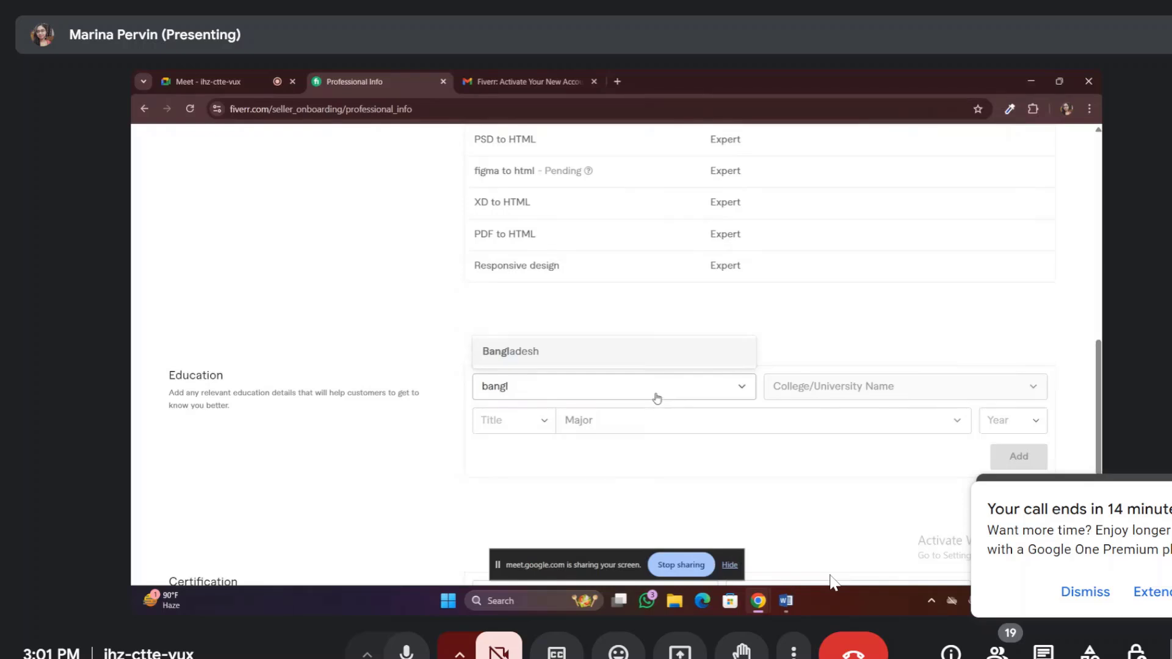
{"action": "left_click", "coordinate": [613, 355]}
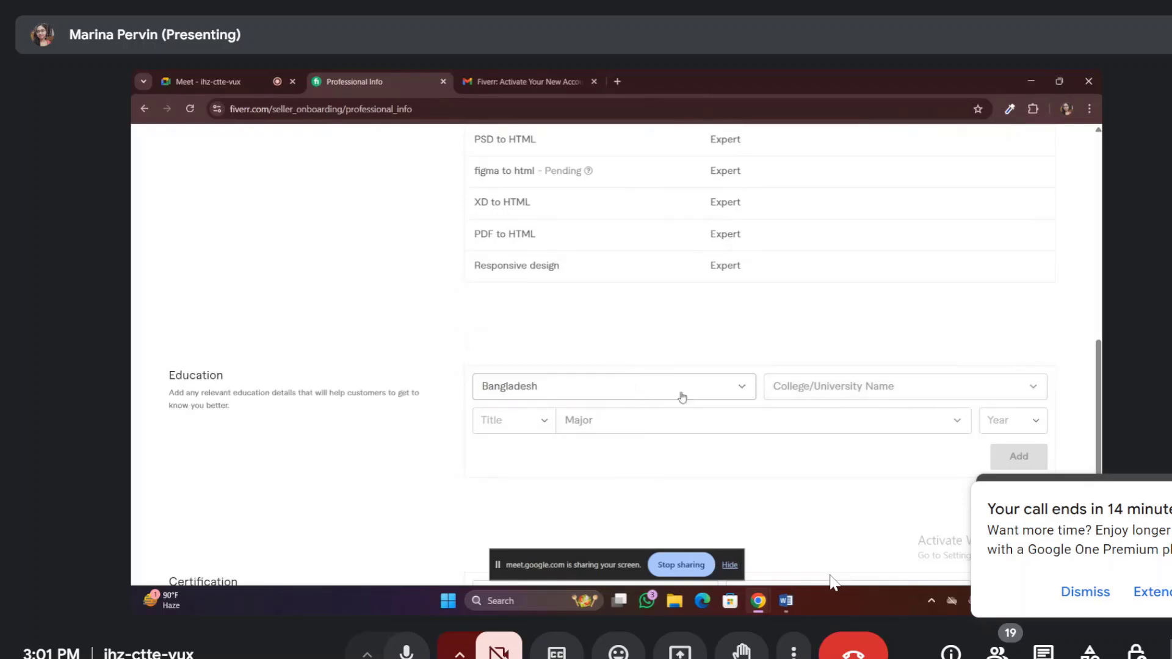
Search for 'american international' as the college name, correcting a typo
{"action": "left_click", "coordinate": [816, 389]}
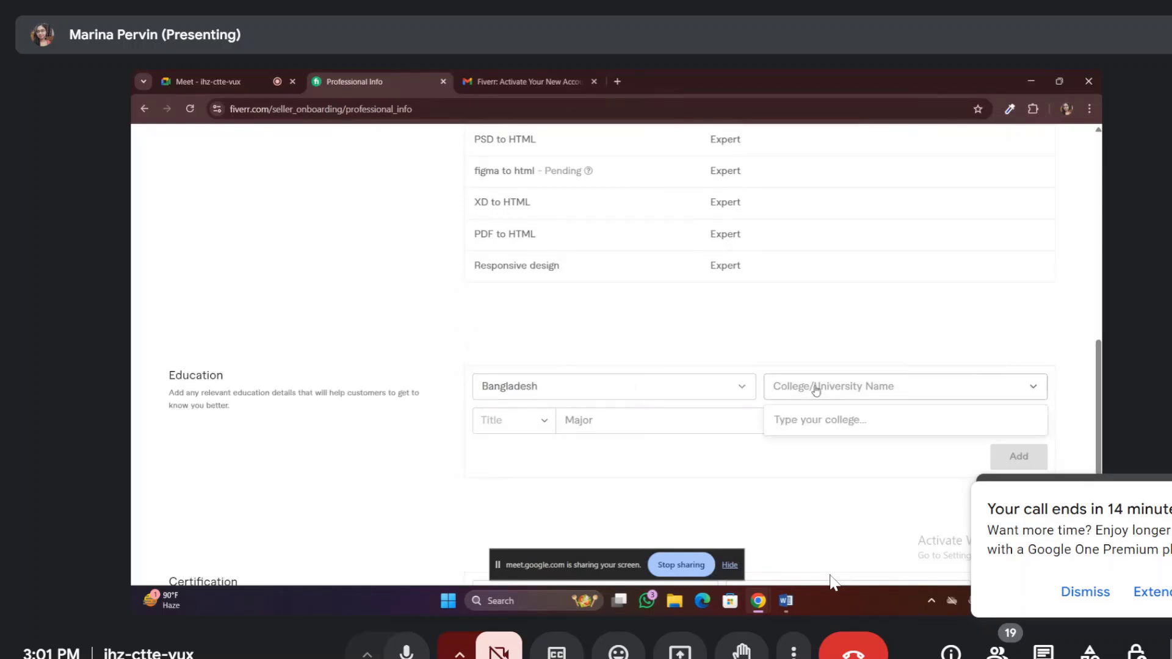
{"action": "type", "text": "am"}
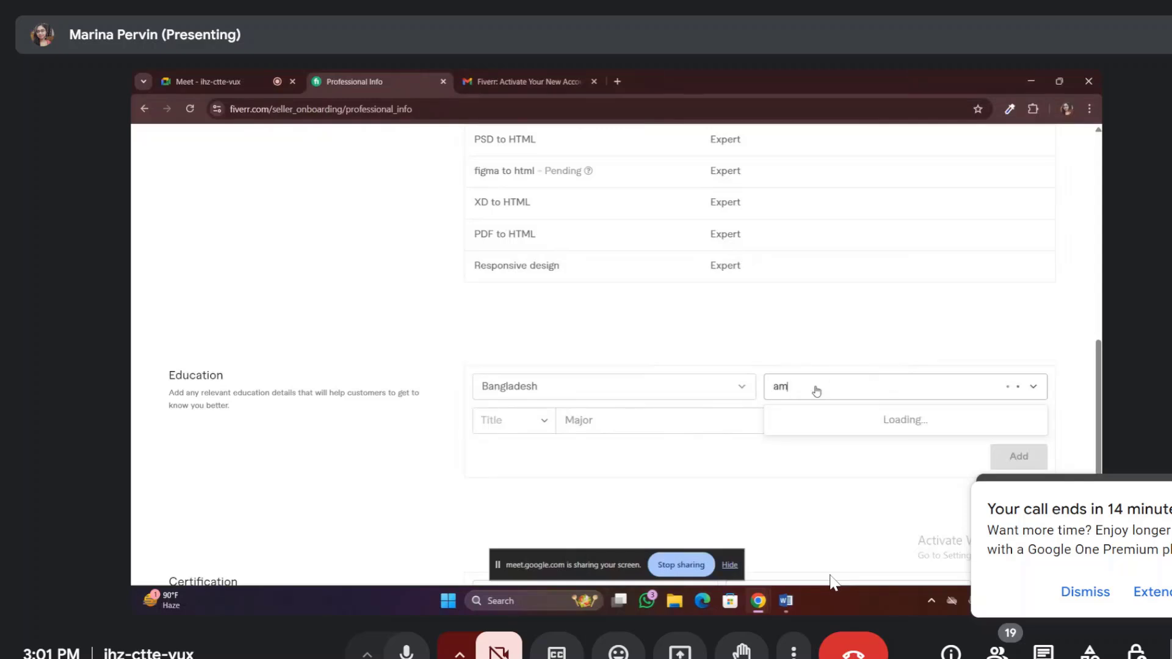
{"action": "type", "text": "eriv"}
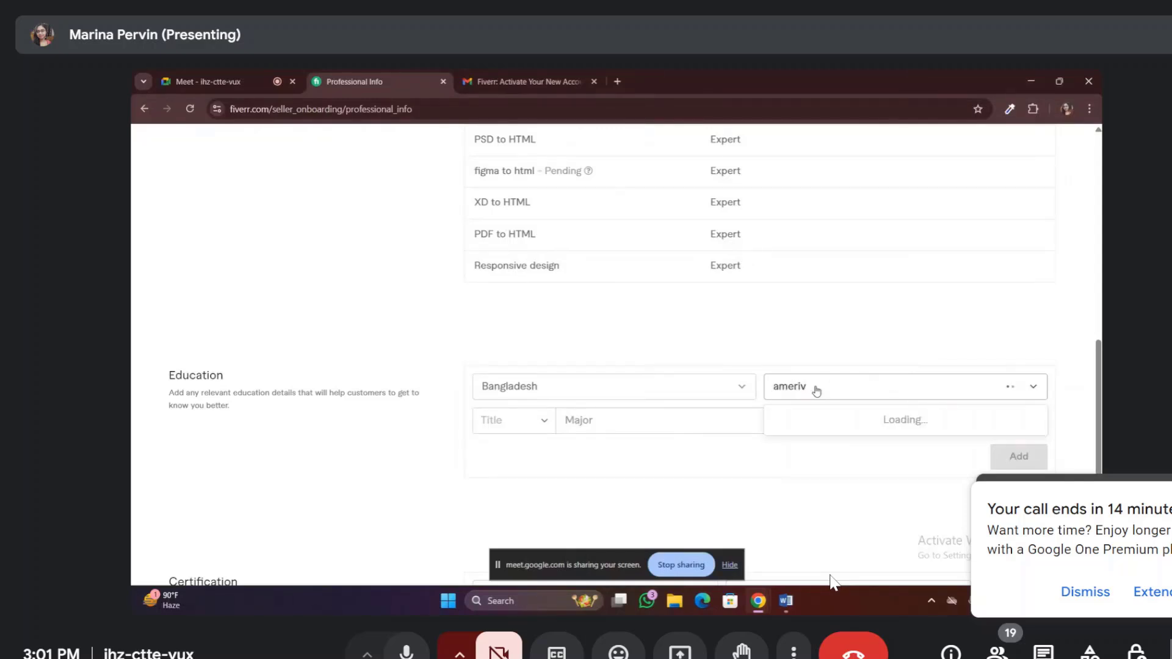
{"action": "key", "text": "BackSpace"}
{"action": "type", "text": "can inte"}
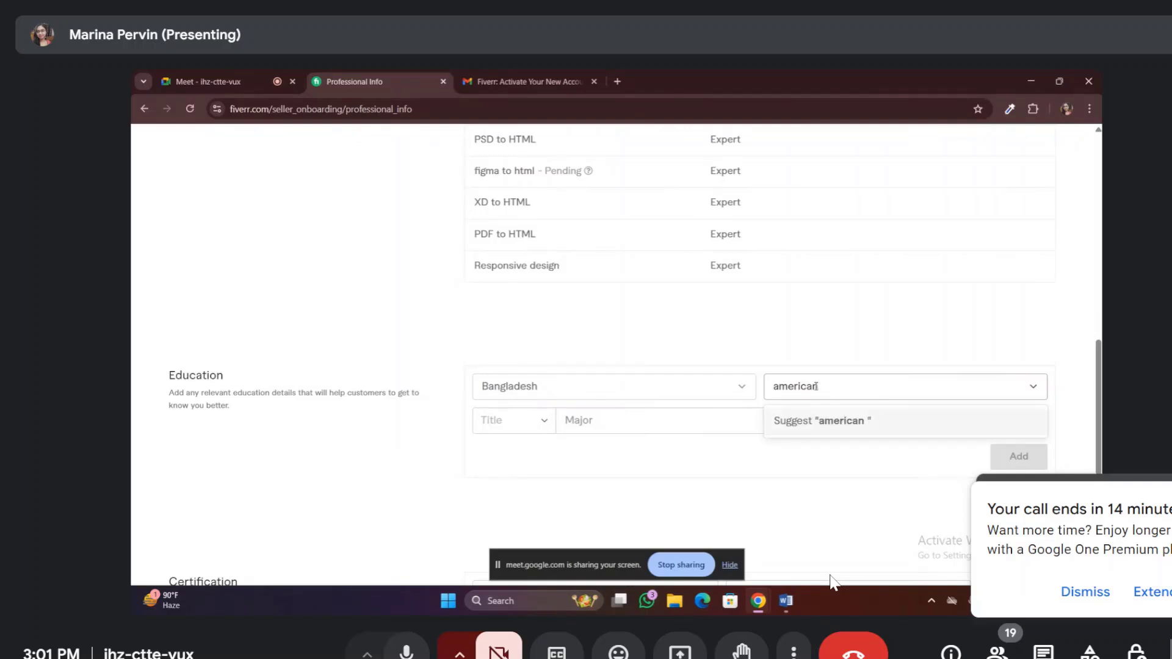
{"action": "type", "text": "rna"}
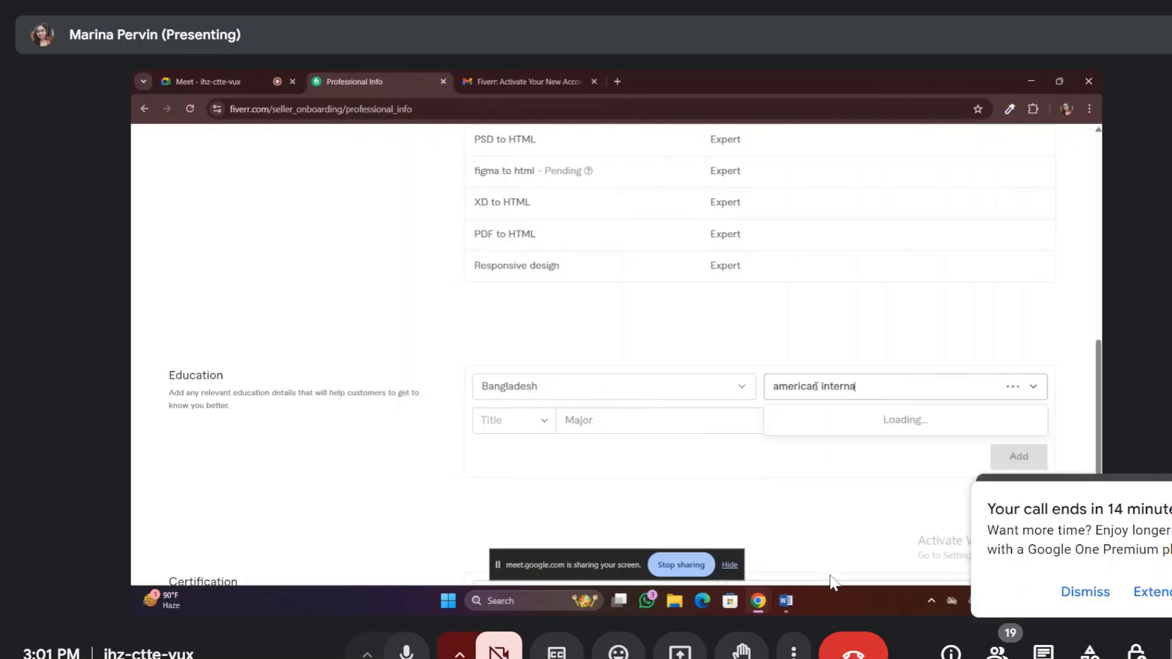
{"action": "type", "text": "tional"}
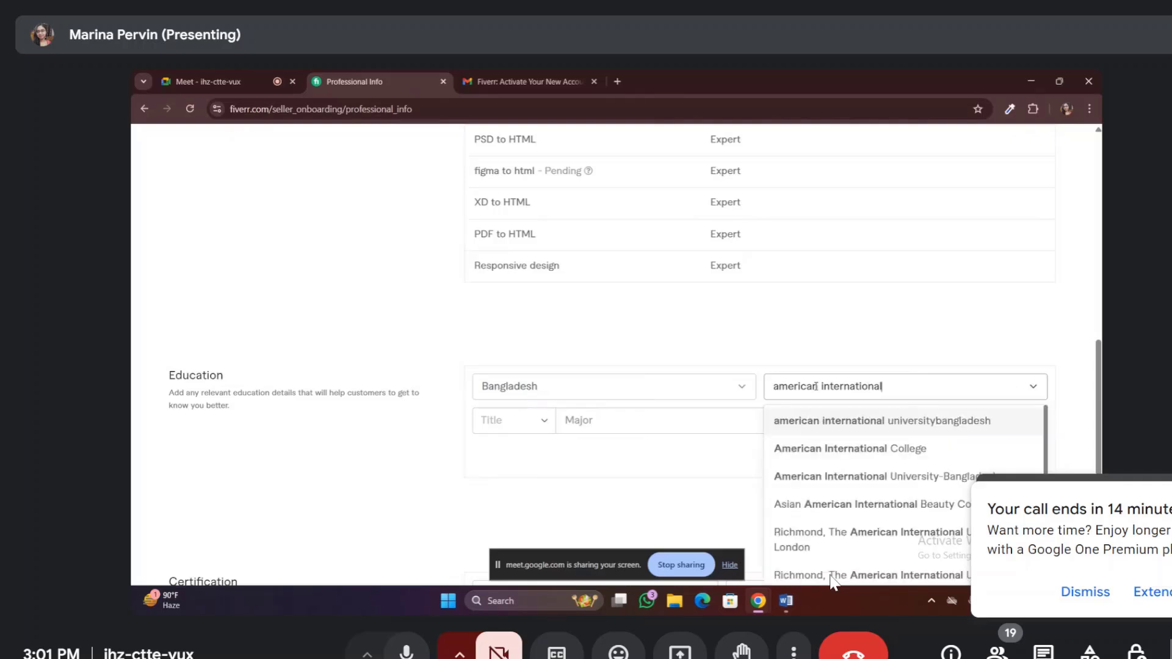
Choose American International University Bangladesh as the college and M.Sc. as the degree title
{"action": "left_click", "coordinate": [861, 421]}
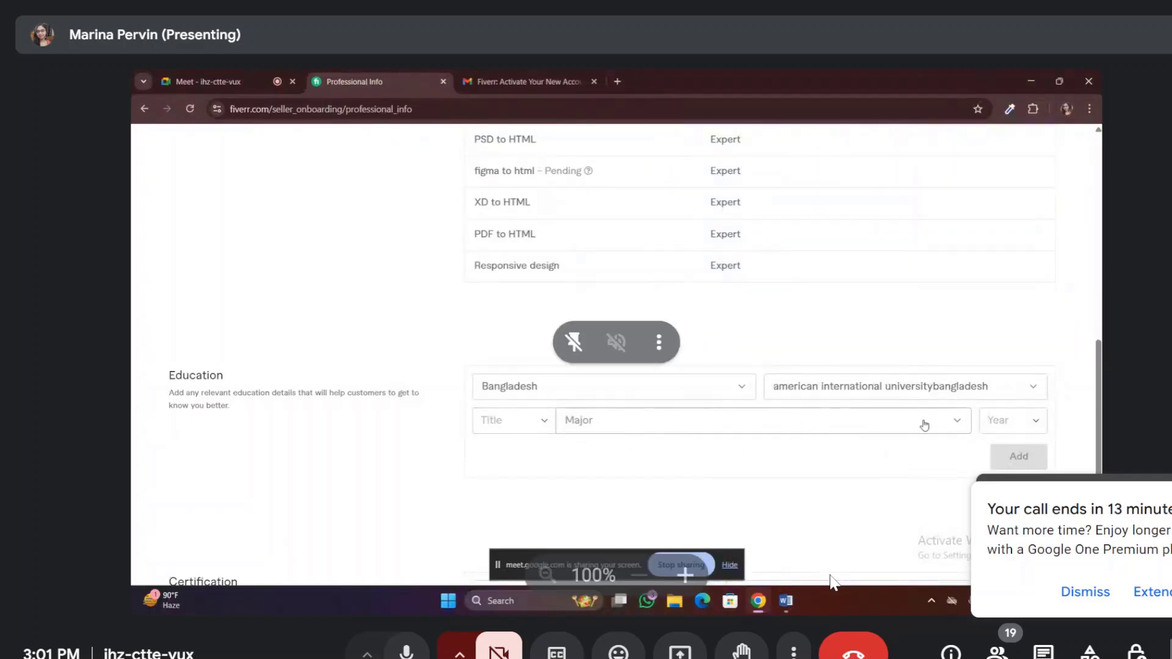
{"action": "left_click", "coordinate": [544, 422]}
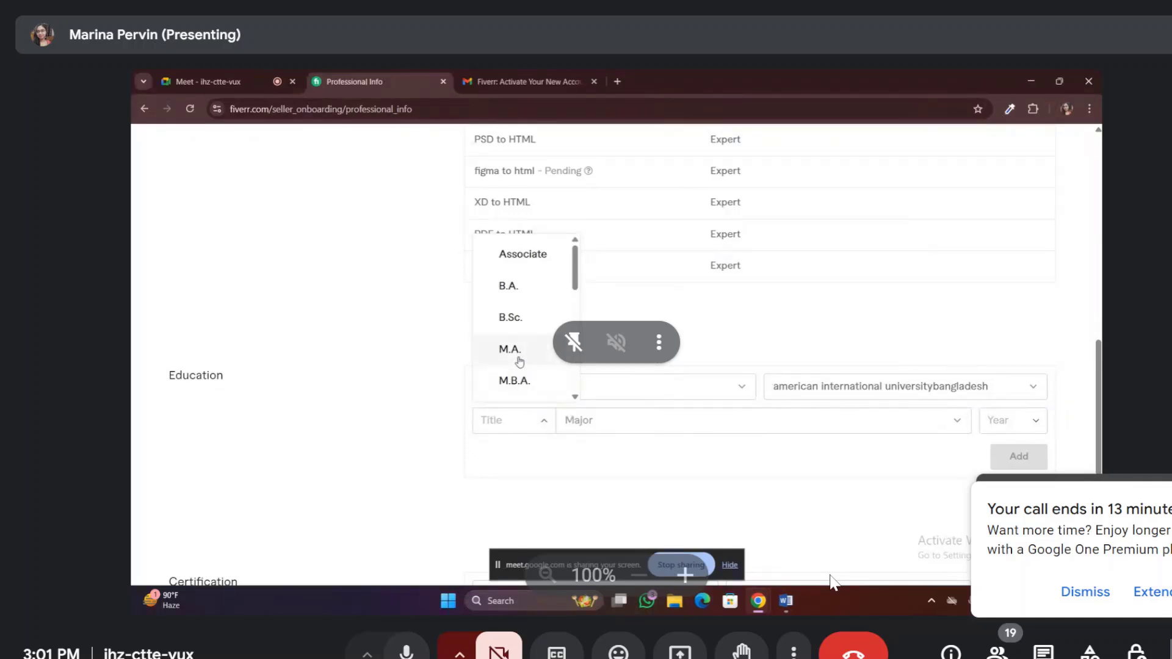
{"action": "mouse_move", "coordinate": [576, 263]}
{"action": "left_mouse_down"}
{"action": "mouse_move", "coordinate": [577, 380]}
{"action": "mouse_move", "coordinate": [574, 278]}
{"action": "left_mouse_up"}
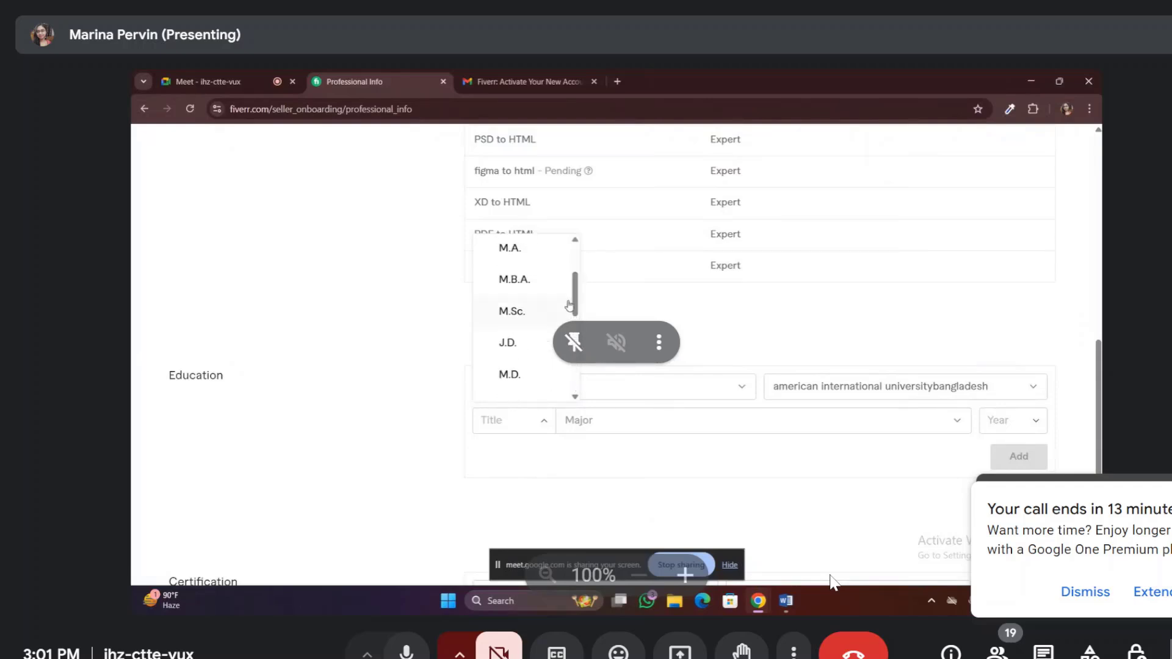
{"action": "left_click", "coordinate": [509, 308]}
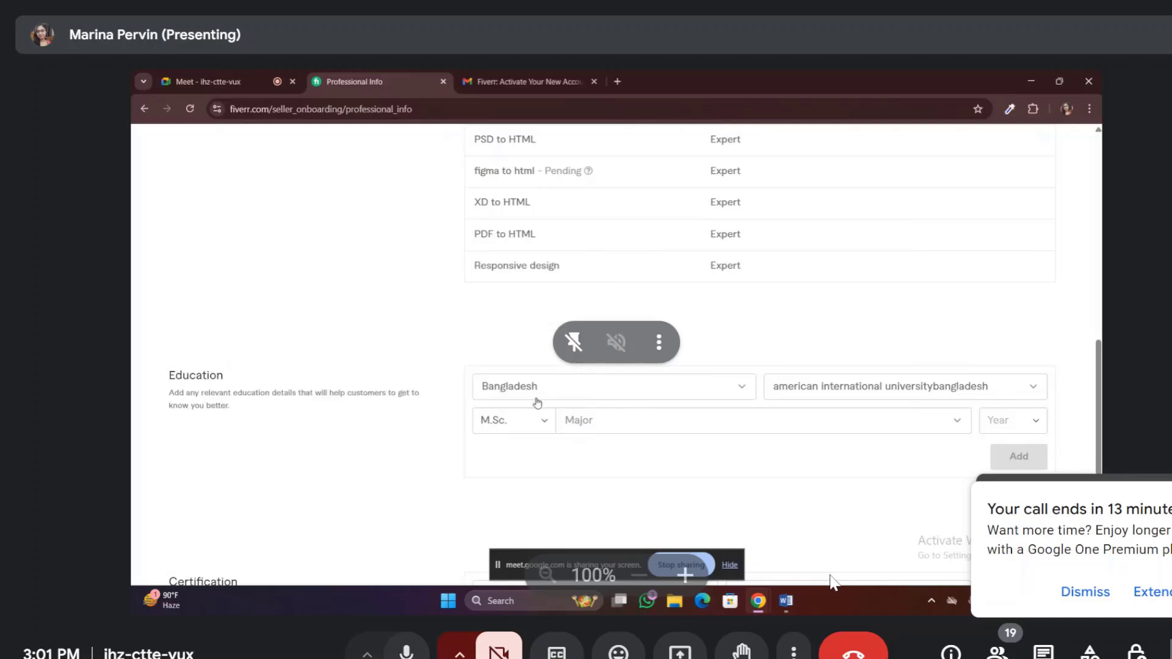
Set the major to softwareengineering and graduation year 2020, then add the education entry
{"action": "left_click", "coordinate": [956, 421]}
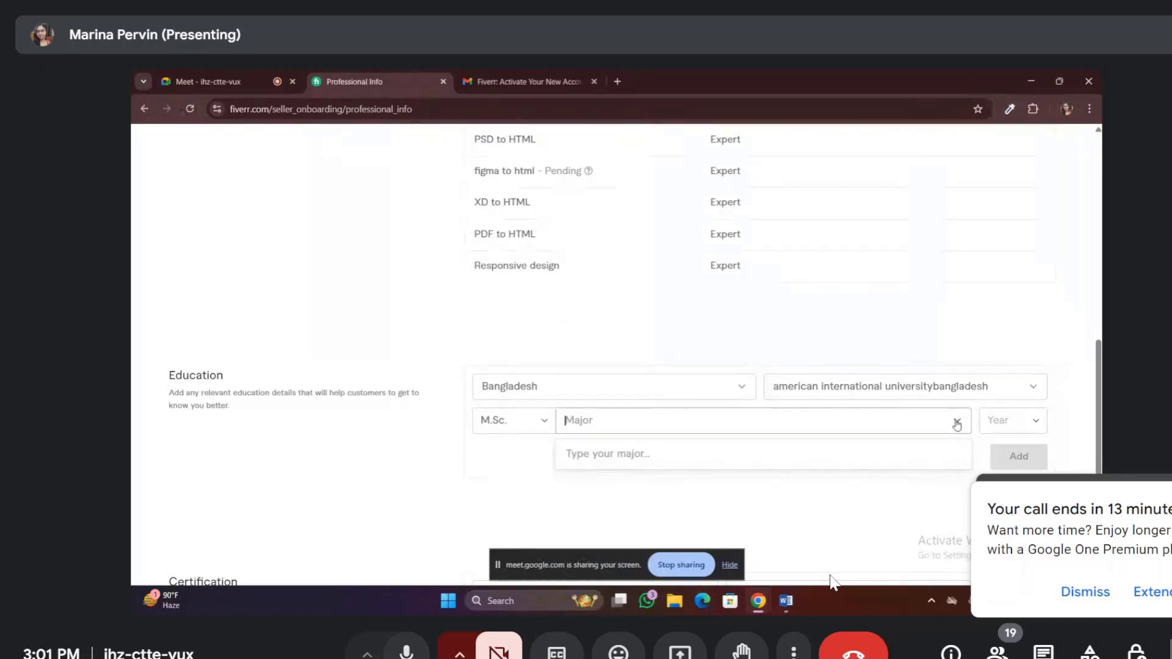
{"action": "type", "text": "soft"}
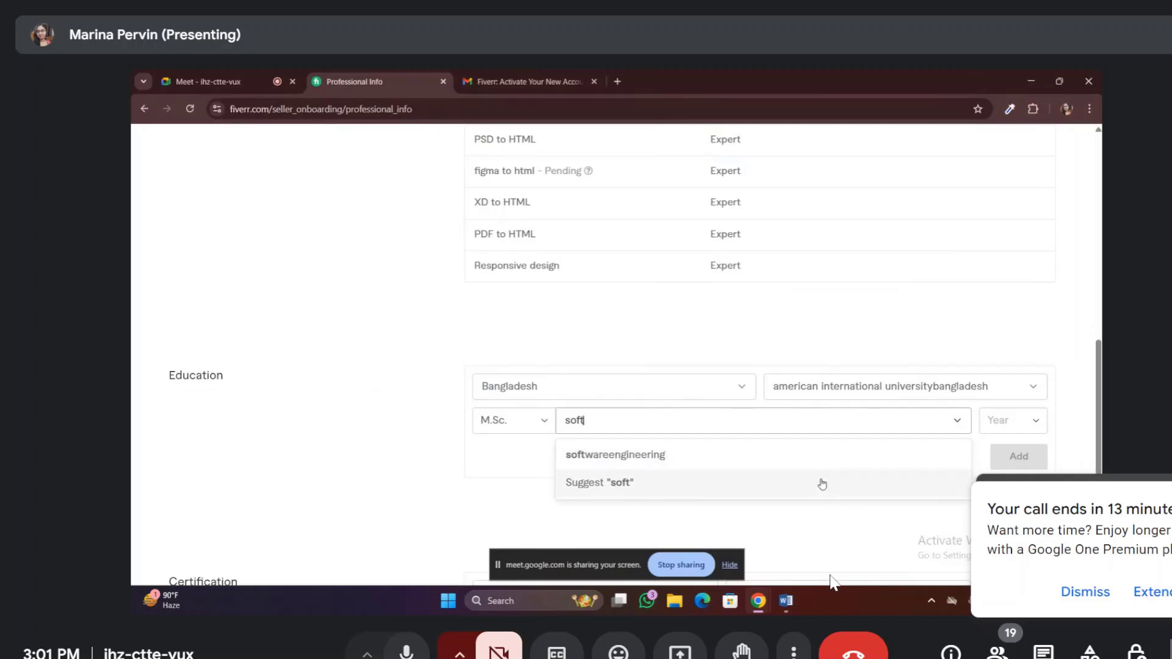
{"action": "left_click", "coordinate": [661, 462]}
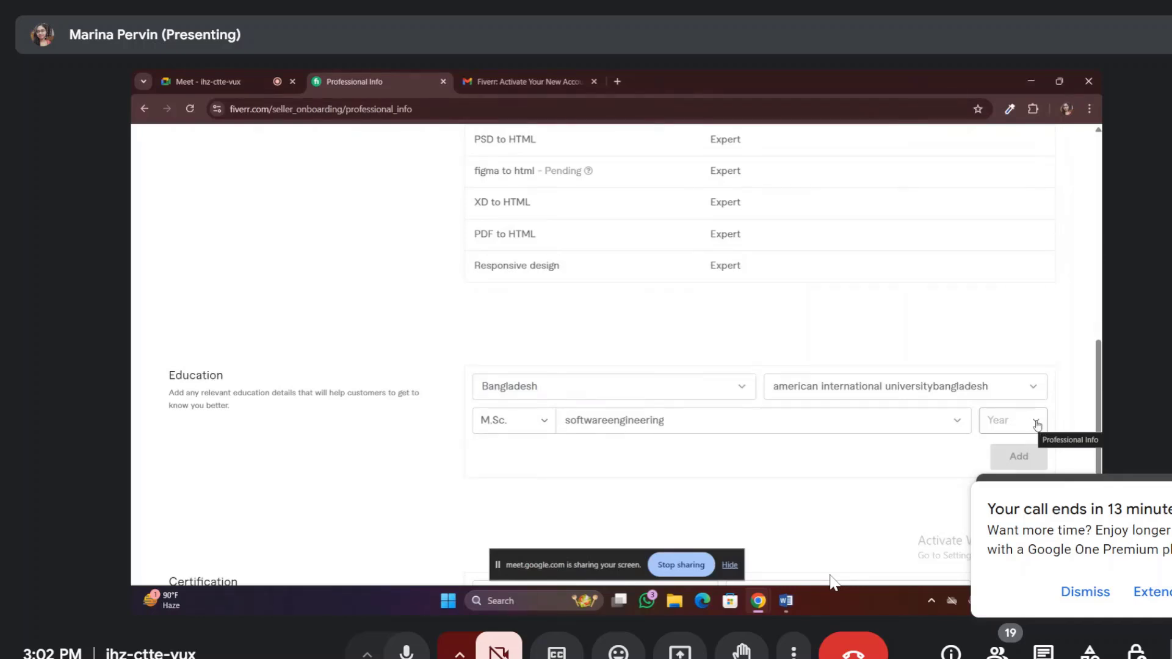
{"action": "left_click", "coordinate": [1037, 424]}
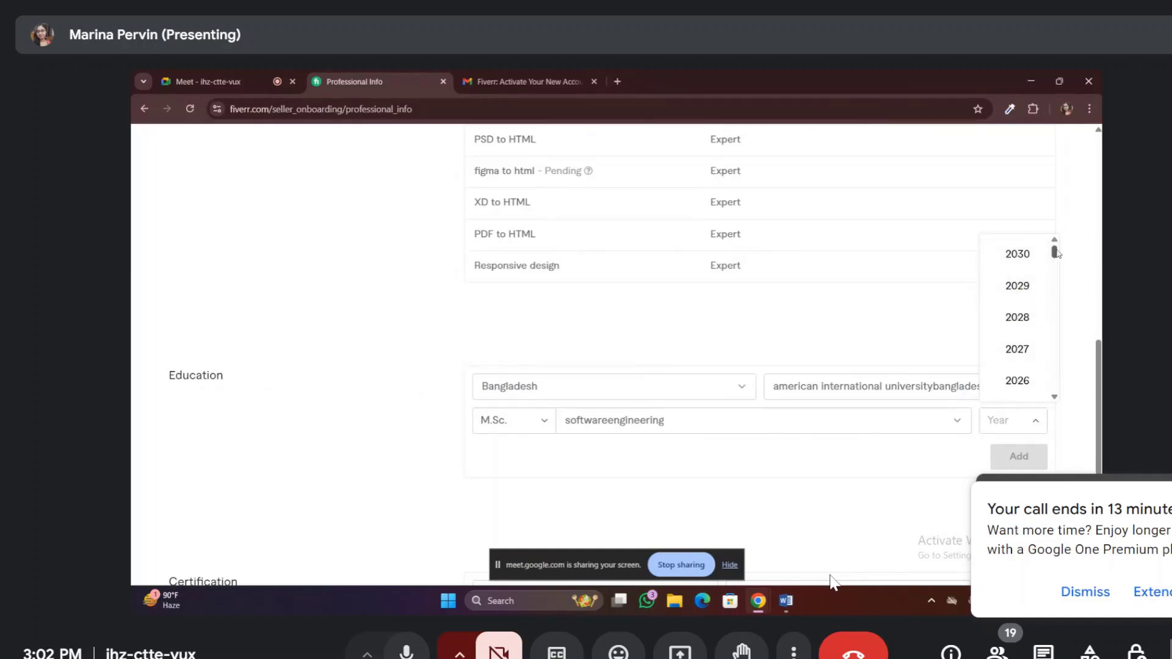
{"action": "left_click_drag", "start_coordinate": [1056, 253], "coordinate": [1055, 270]}
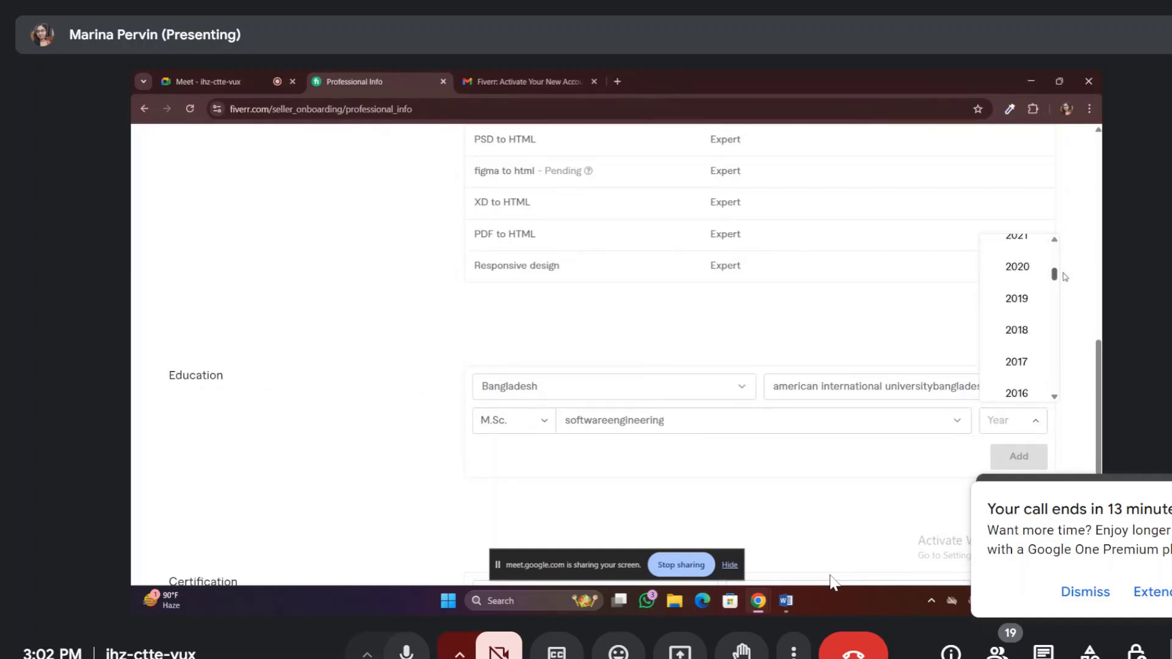
{"action": "left_click", "coordinate": [1023, 267]}
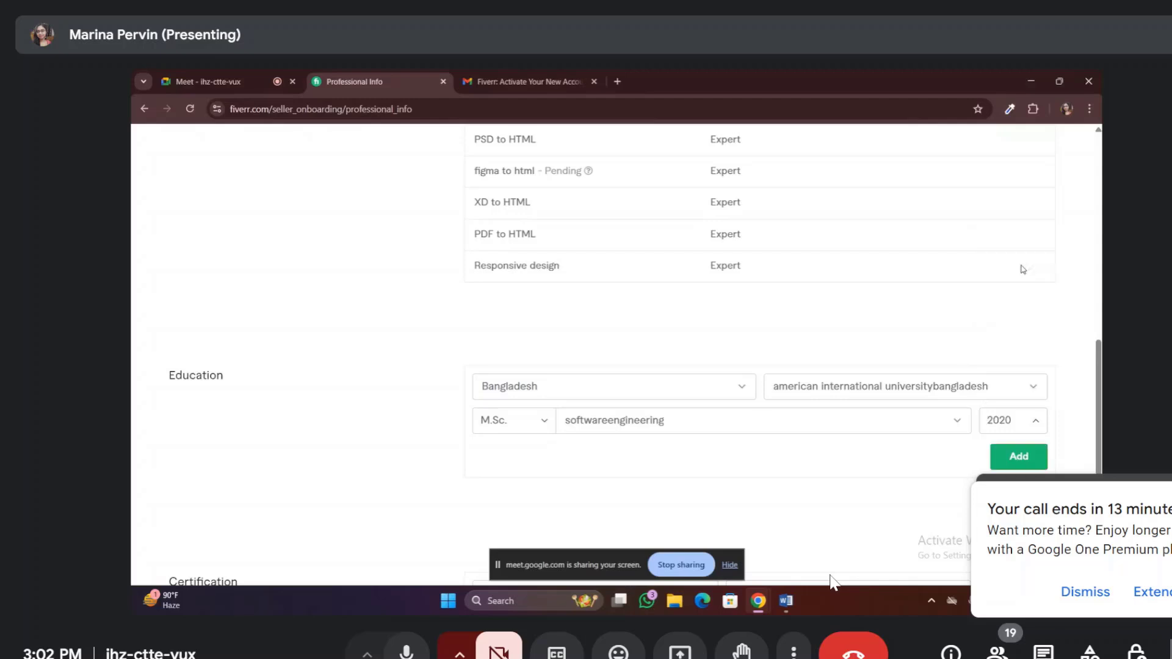
{"action": "left_click", "coordinate": [1021, 459]}
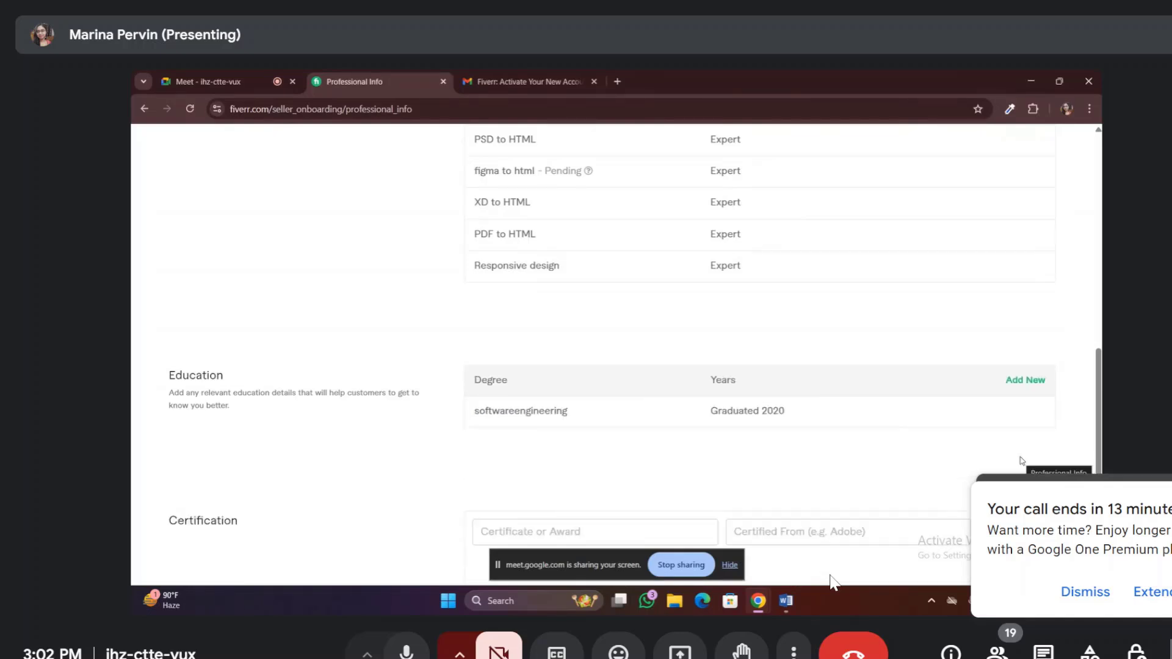
Enter 'web design and development' as the certificate name, fixing typos along the way
{"action": "scroll", "coordinate": [1019, 439], "scroll_direction": "down", "scroll_amount": 2}
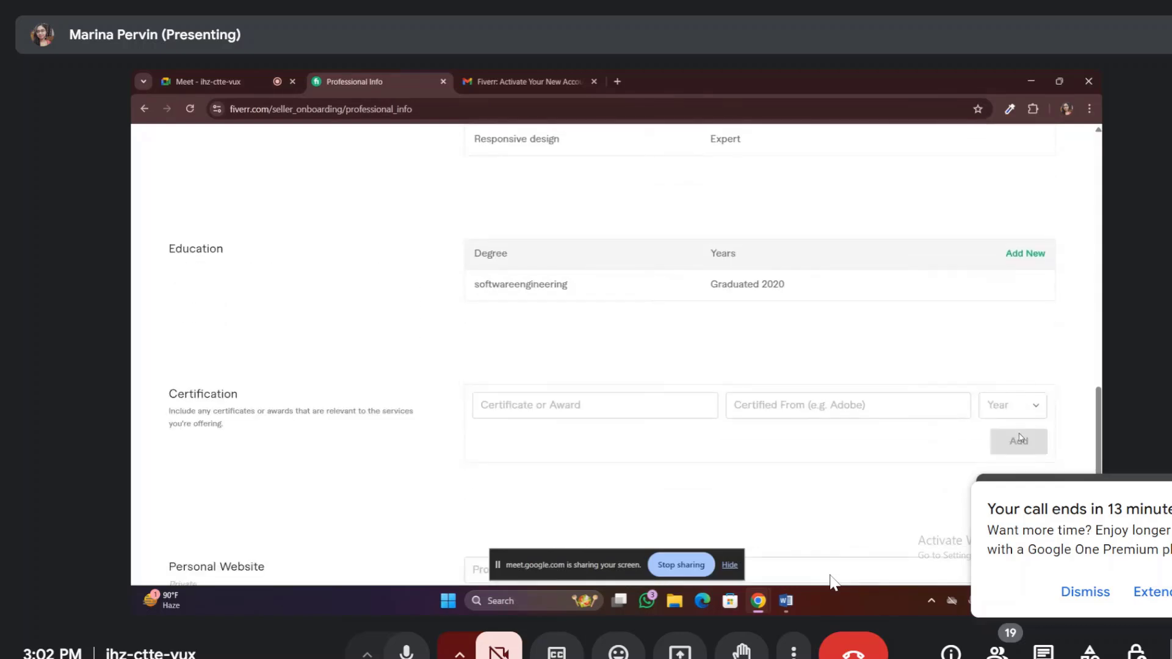
{"action": "scroll", "coordinate": [1020, 437], "scroll_direction": "down", "scroll_amount": 1}
{"action": "scroll", "coordinate": [1019, 437], "scroll_direction": "up", "scroll_amount": 1}
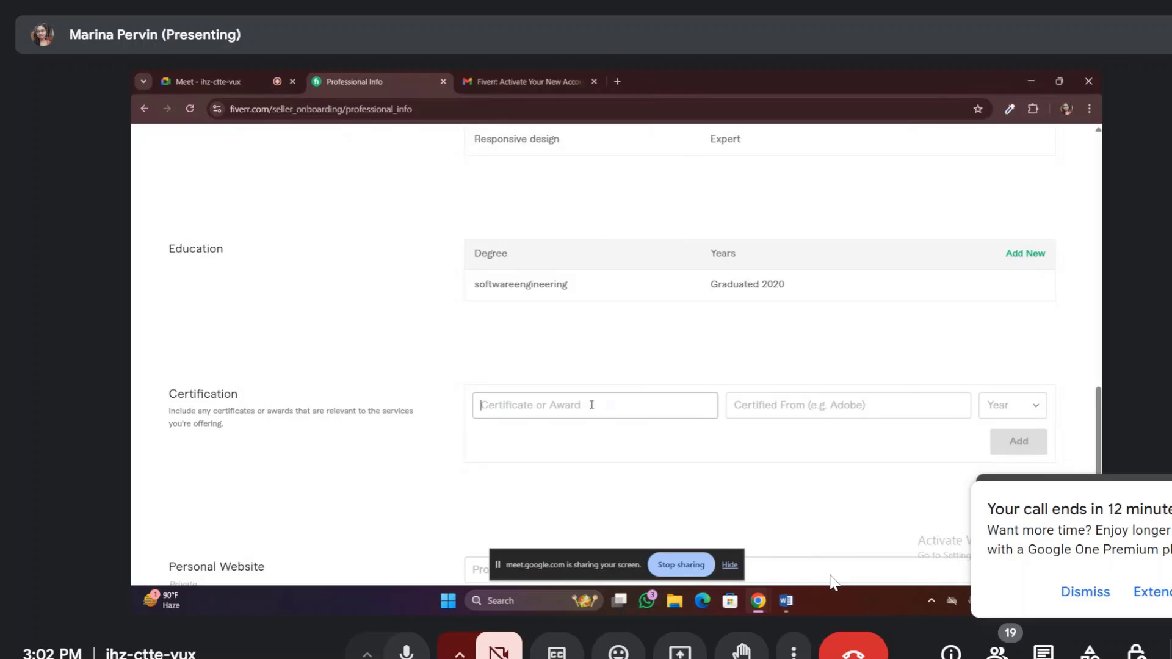
{"action": "left_click", "coordinate": [593, 406]}
{"action": "type", "text": "heer"}
{"action": "key", "text": "BackSpace"}
{"action": "key", "text": "BackSpace"}
{"action": "key", "text": "BackSpace"}
{"action": "key", "text": "BackSpace"}
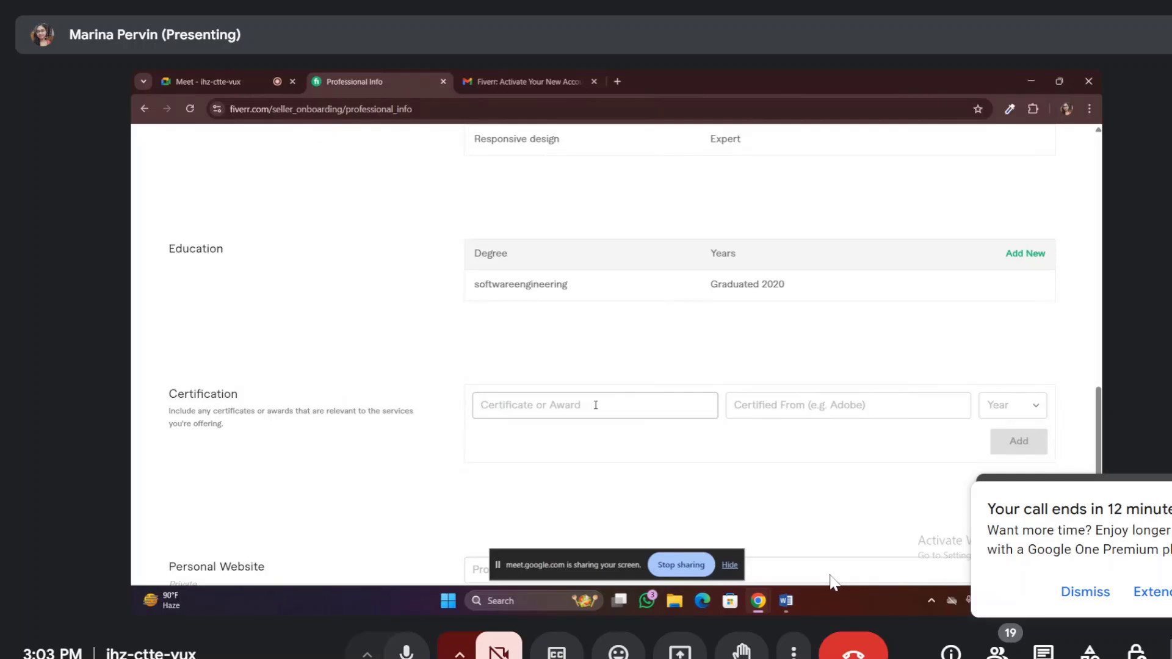
{"action": "type", "text": "web design and development"}
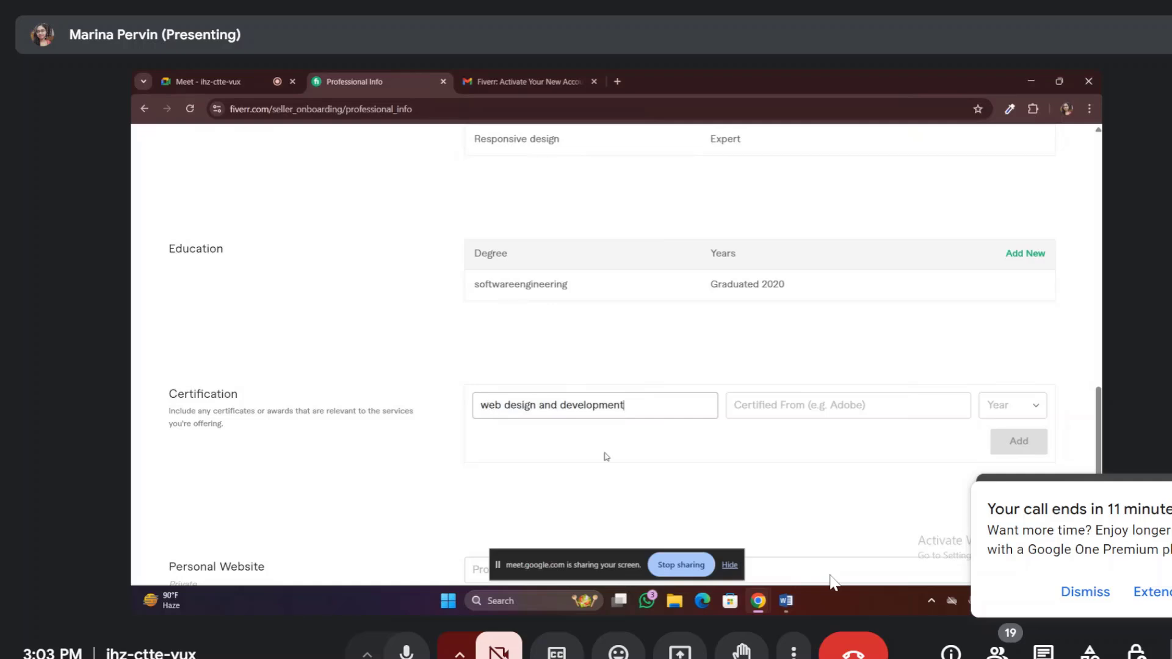
Enter 'her power' as the issuer and 2024 as the year, then add the certification
{"action": "left_click", "coordinate": [859, 410]}
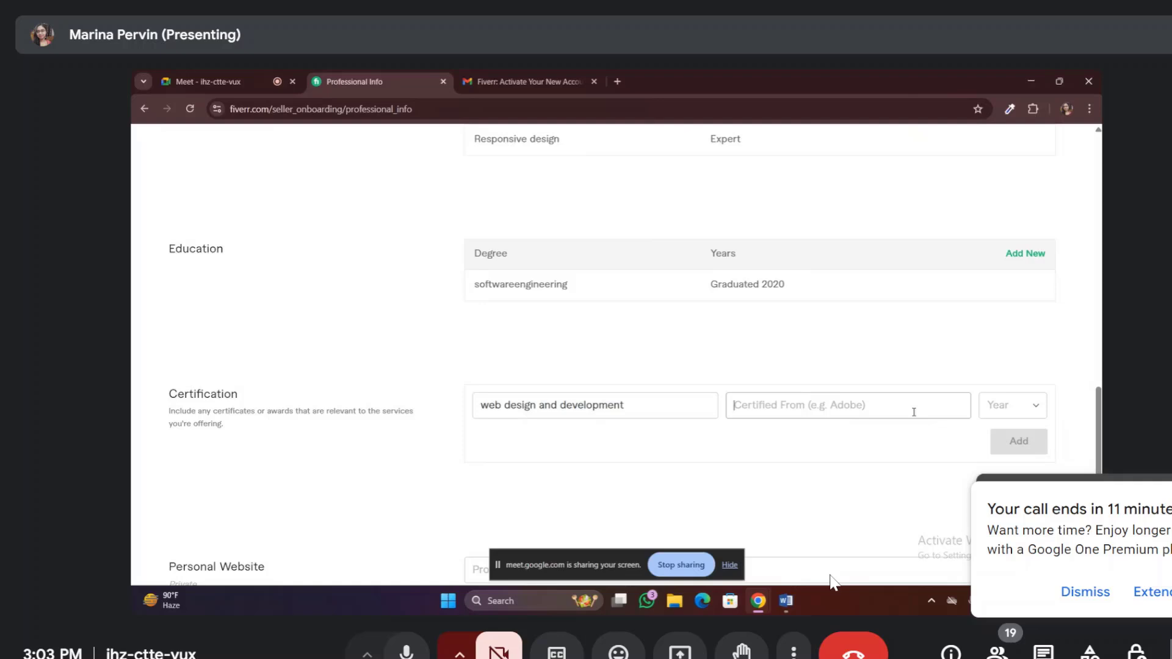
{"action": "type", "text": "her"}
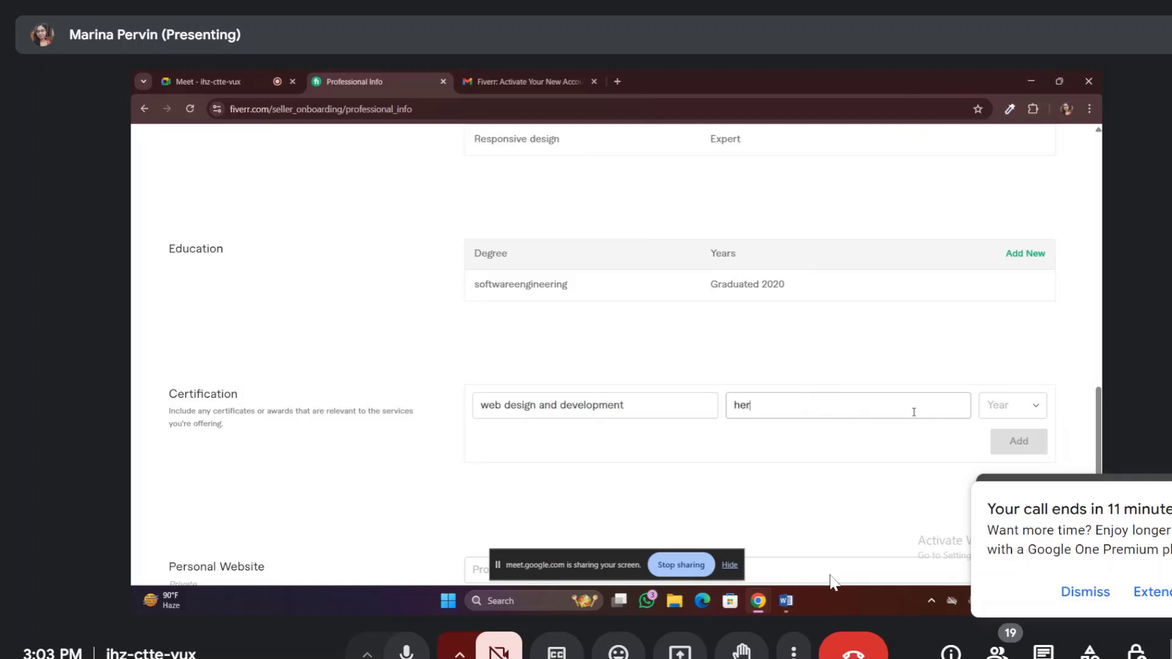
{"action": "type", "text": " power"}
{"action": "left_click", "coordinate": [1040, 407]}
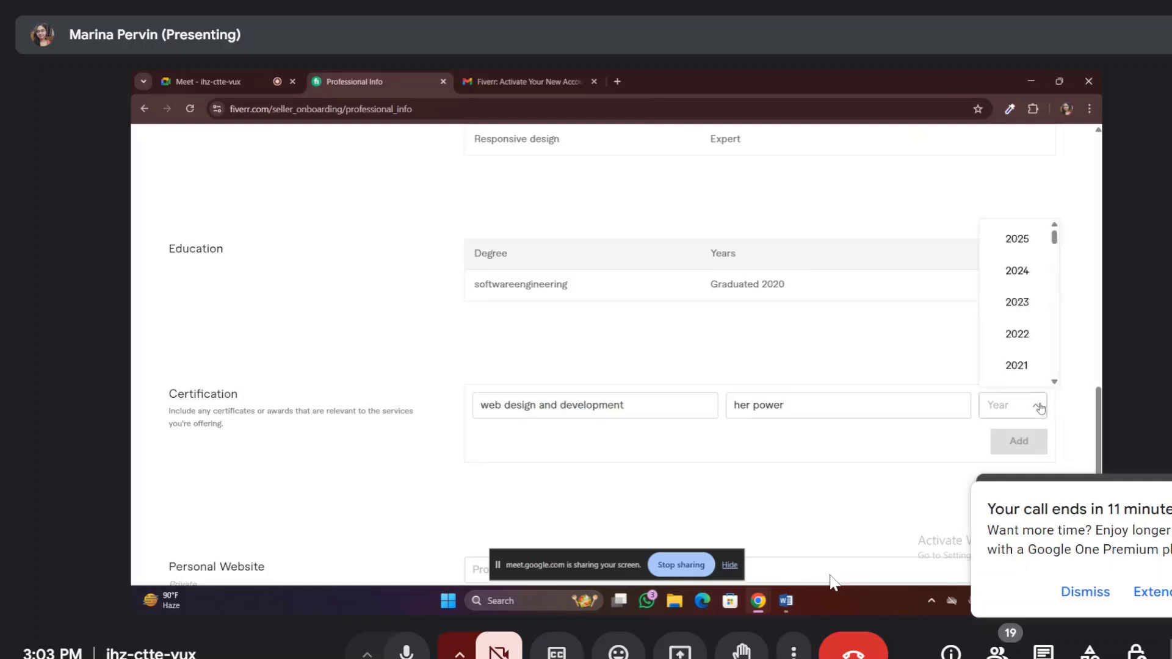
{"action": "left_click", "coordinate": [1015, 272]}
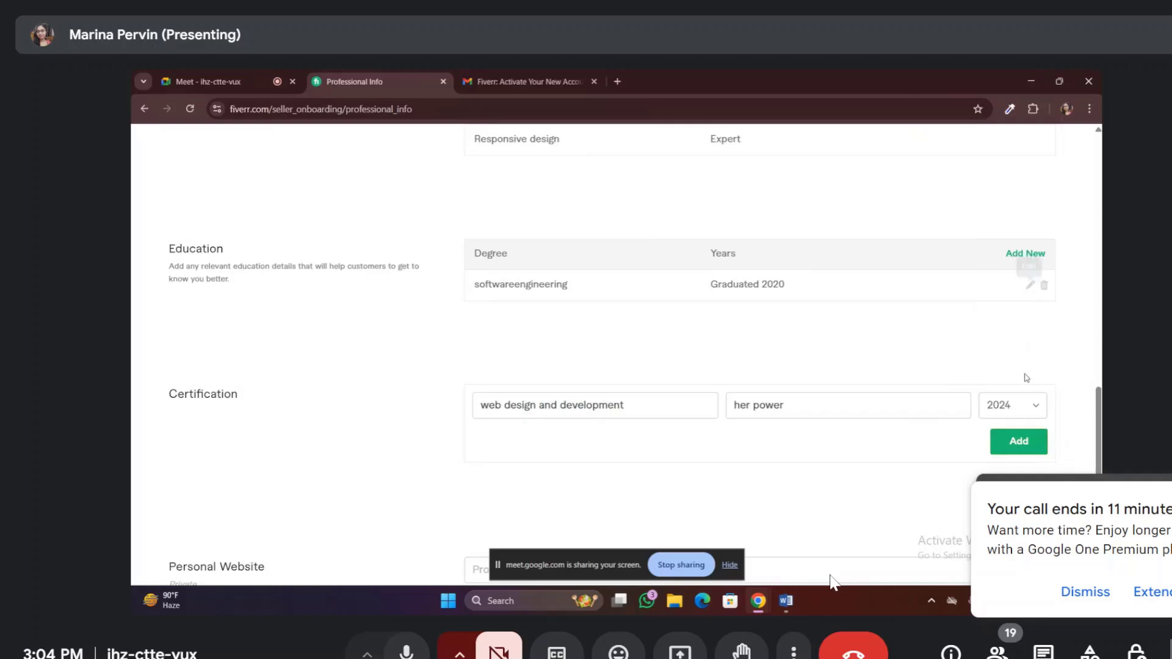
{"action": "left_click", "coordinate": [1028, 447]}
{"action": "scroll", "coordinate": [996, 467], "scroll_direction": "down", "scroll_amount": 2}
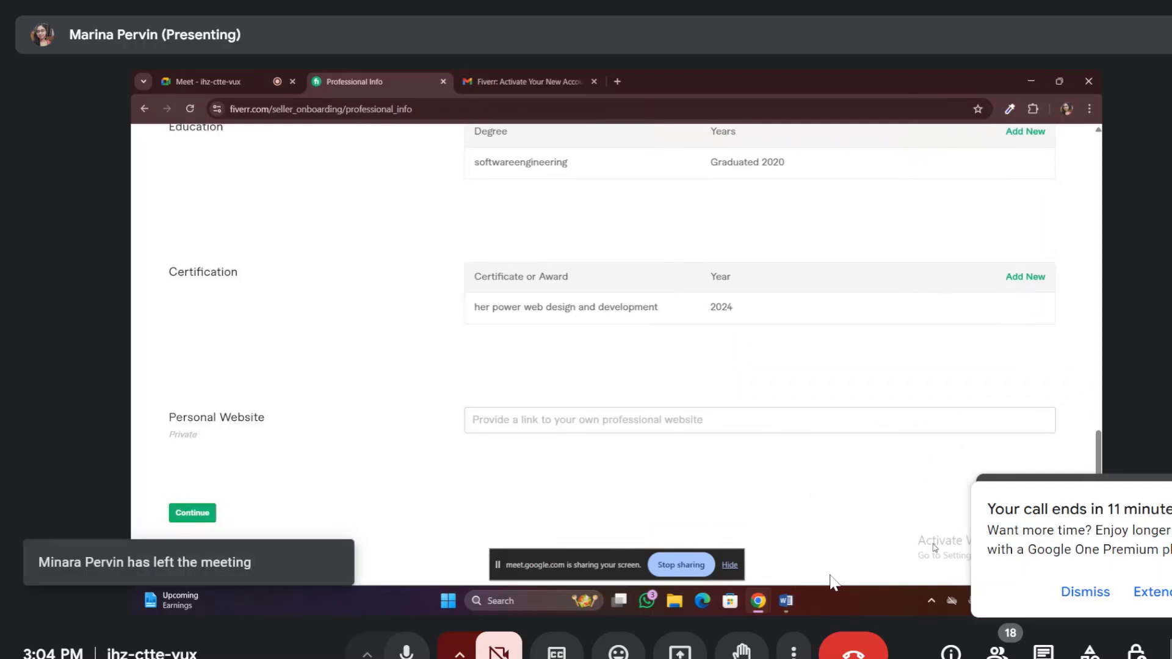
Continue from Professional Info to the Account Security step
{"action": "left_click", "coordinate": [193, 515]}
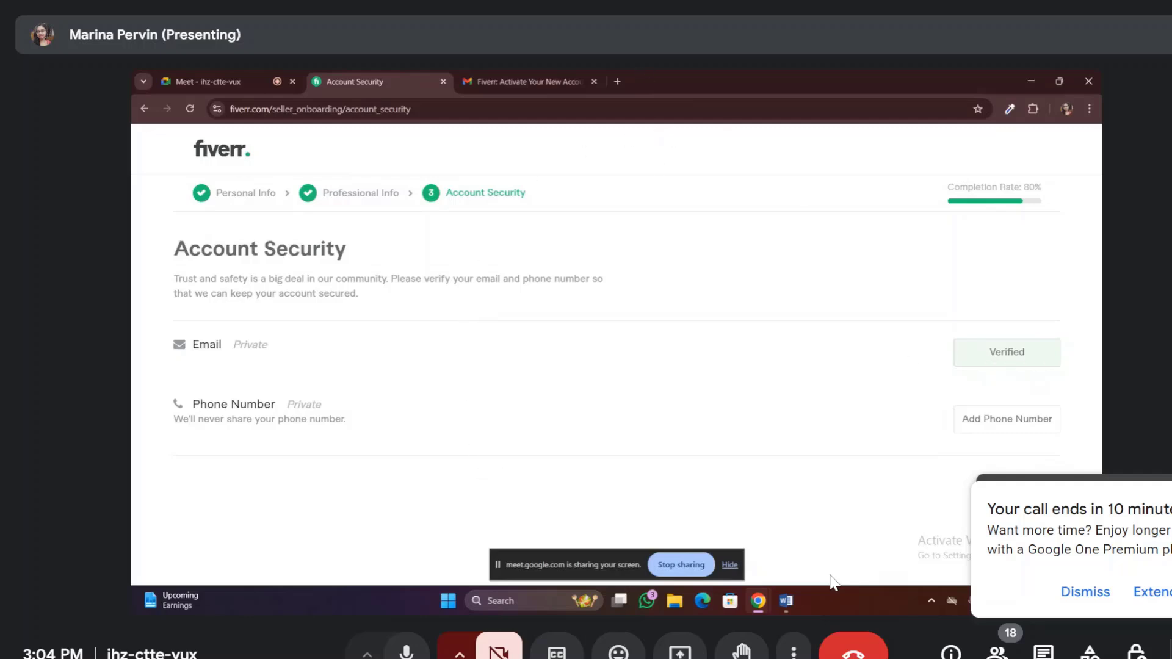
Start adding a phone number, dismiss the call time-limit notice, and type the seller's phone number
{"action": "left_click", "coordinate": [995, 420]}
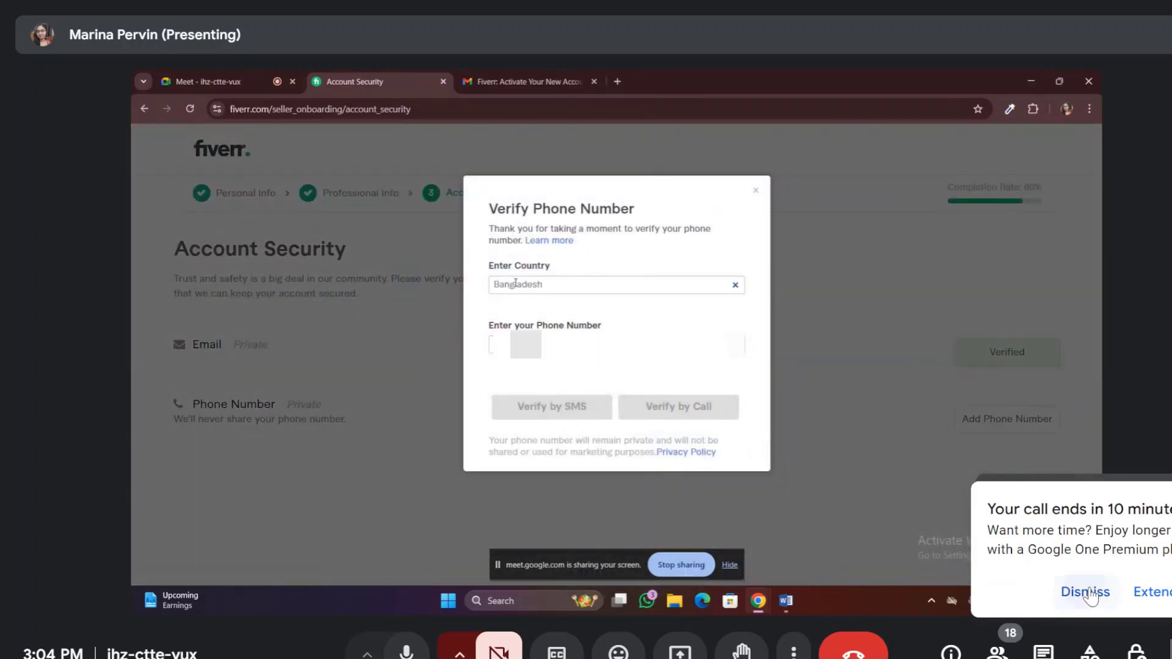
{"action": "left_click", "coordinate": [1086, 592]}
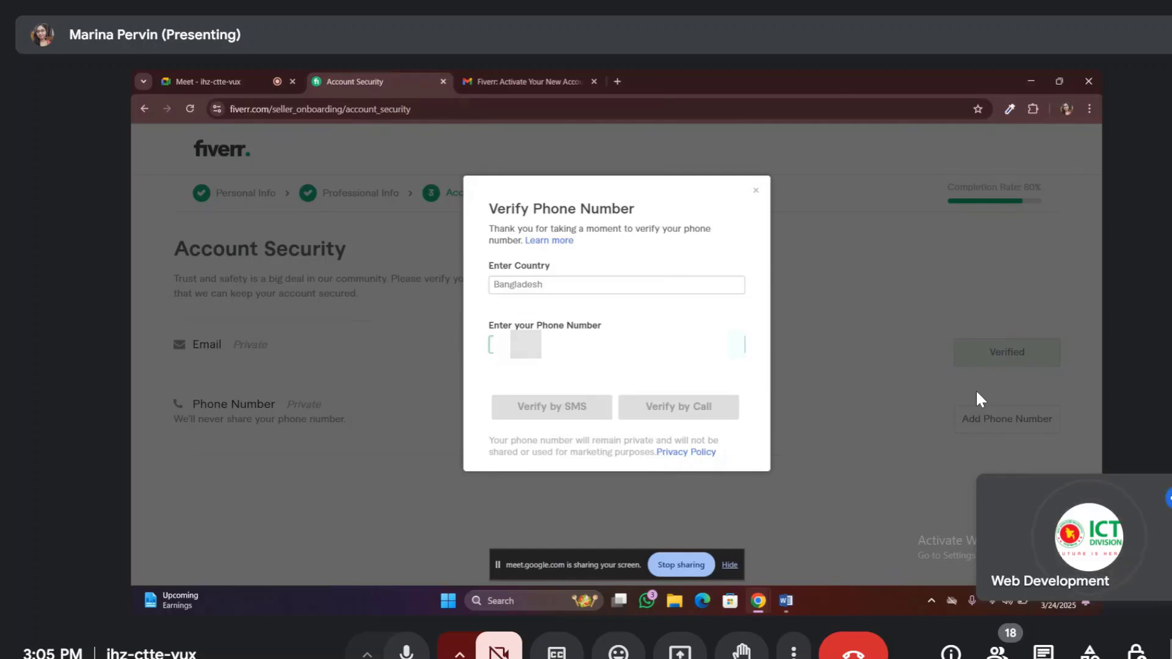
{"action": "type", "text": "0"}
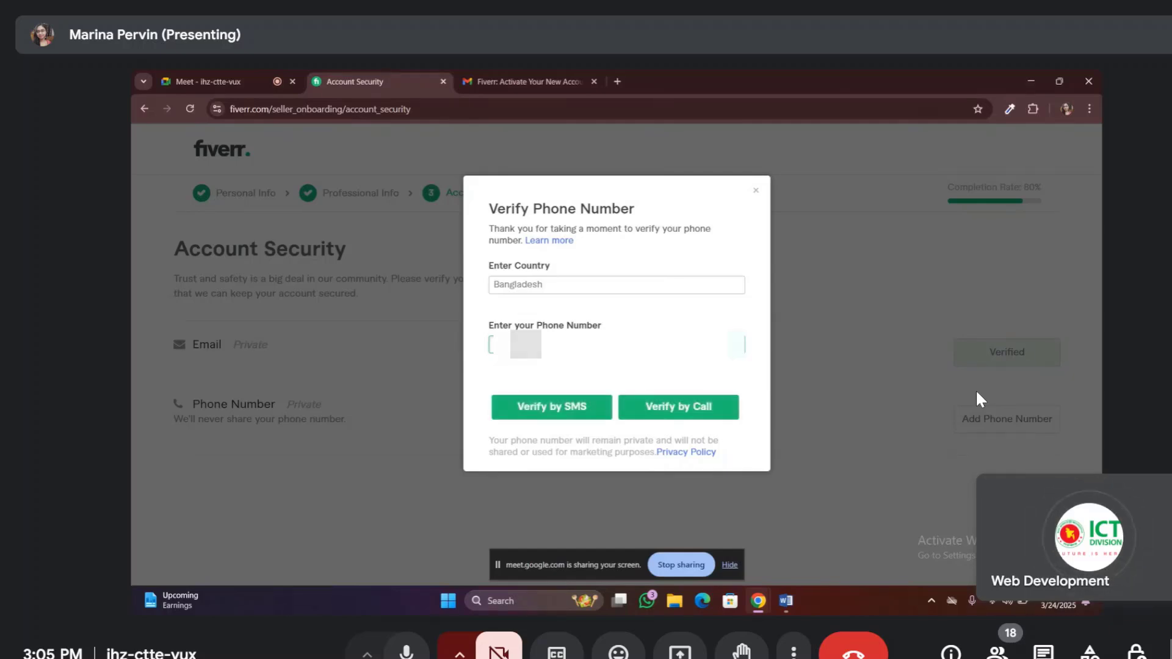
{"action": "type", "text": "1"}
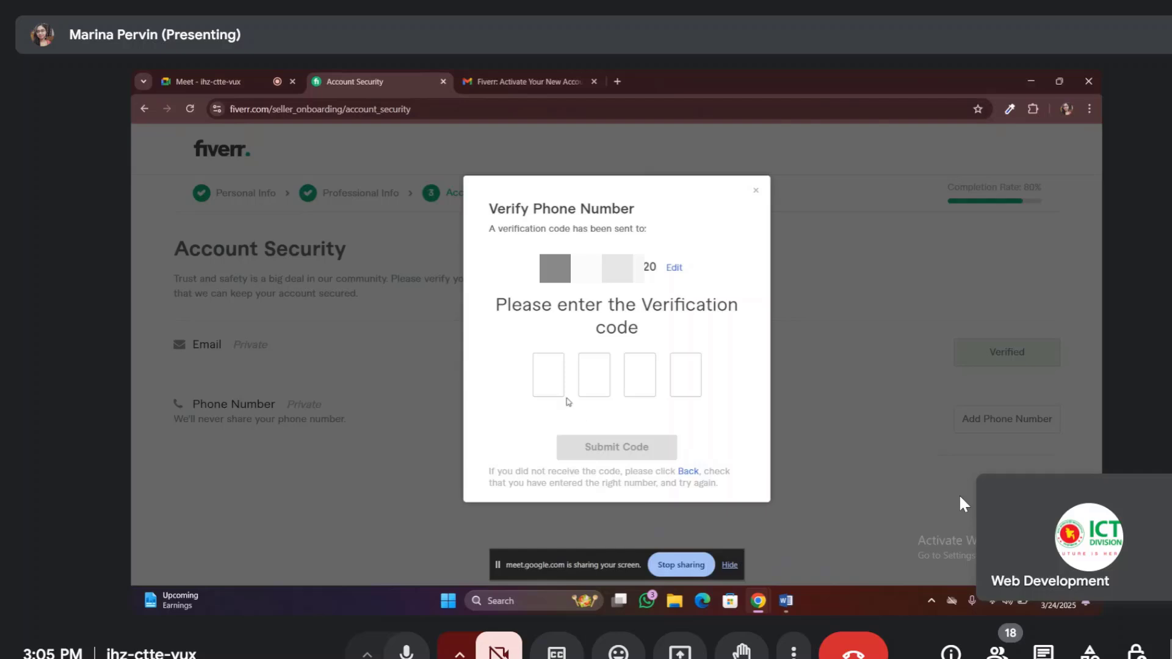
Enter the four-digit verification code, submit it, and acknowledge Verification Complete
{"action": "left_click", "coordinate": [549, 375]}
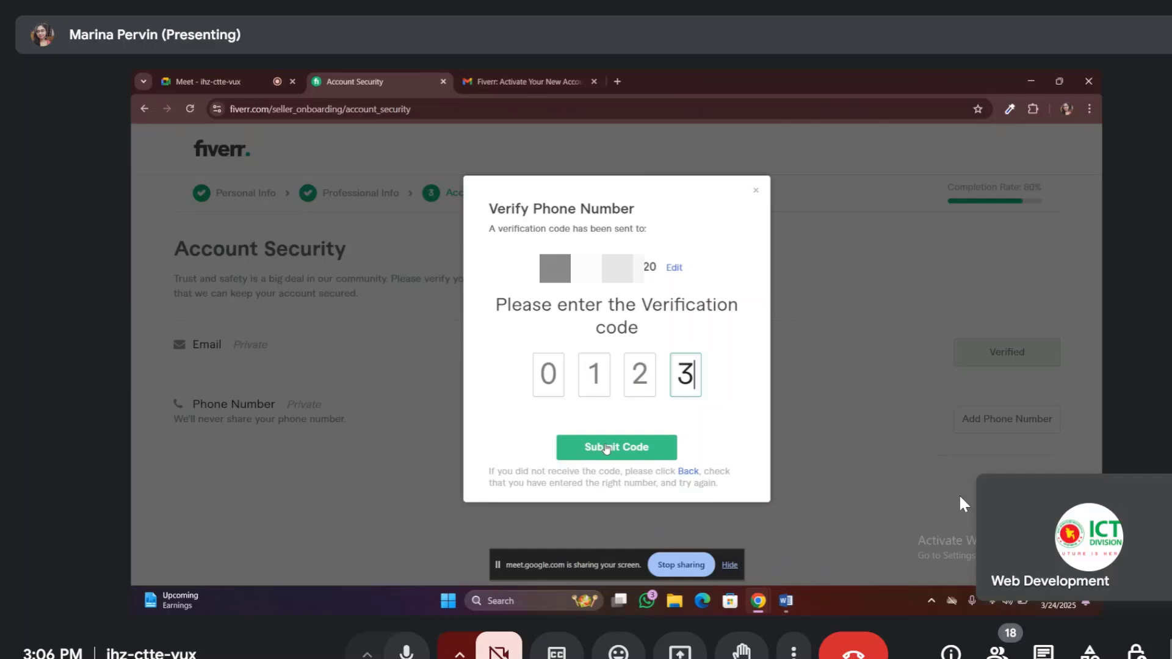
{"action": "left_click", "coordinate": [606, 448]}
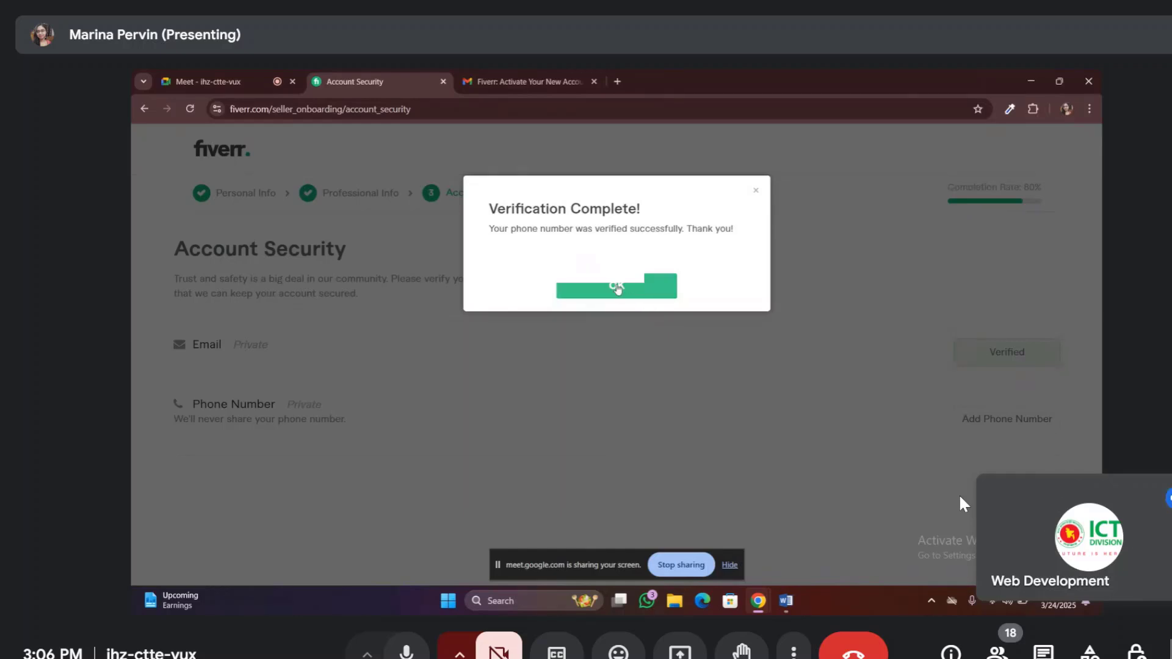
{"action": "left_click", "coordinate": [617, 287]}
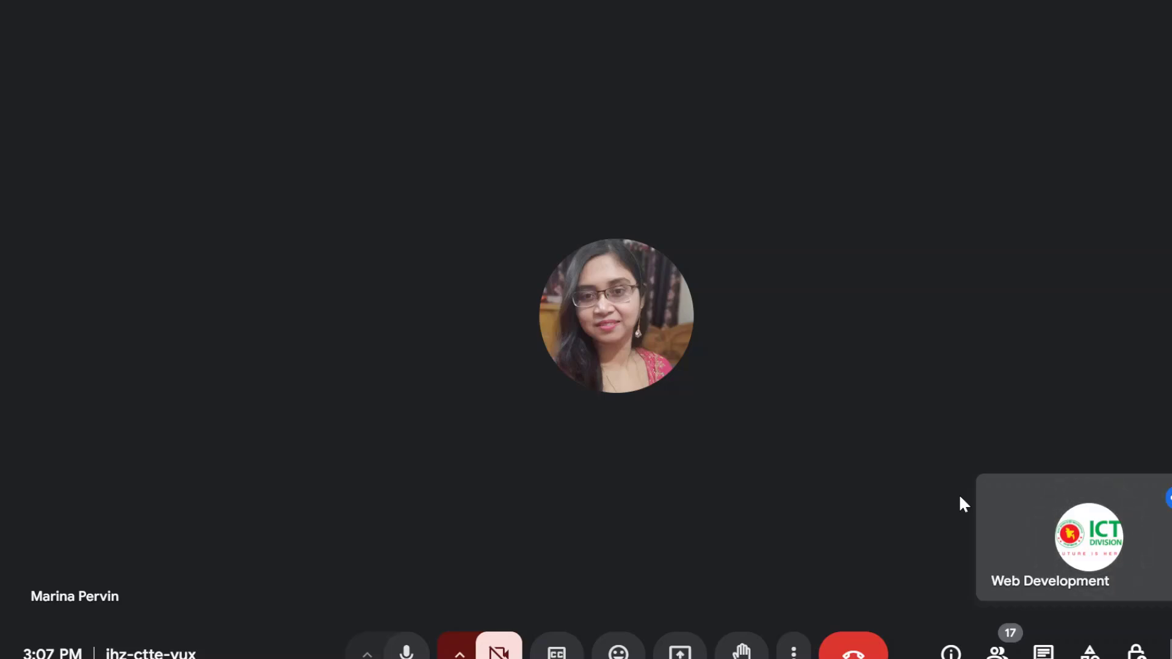
{"action": "key", "text": "F11"}
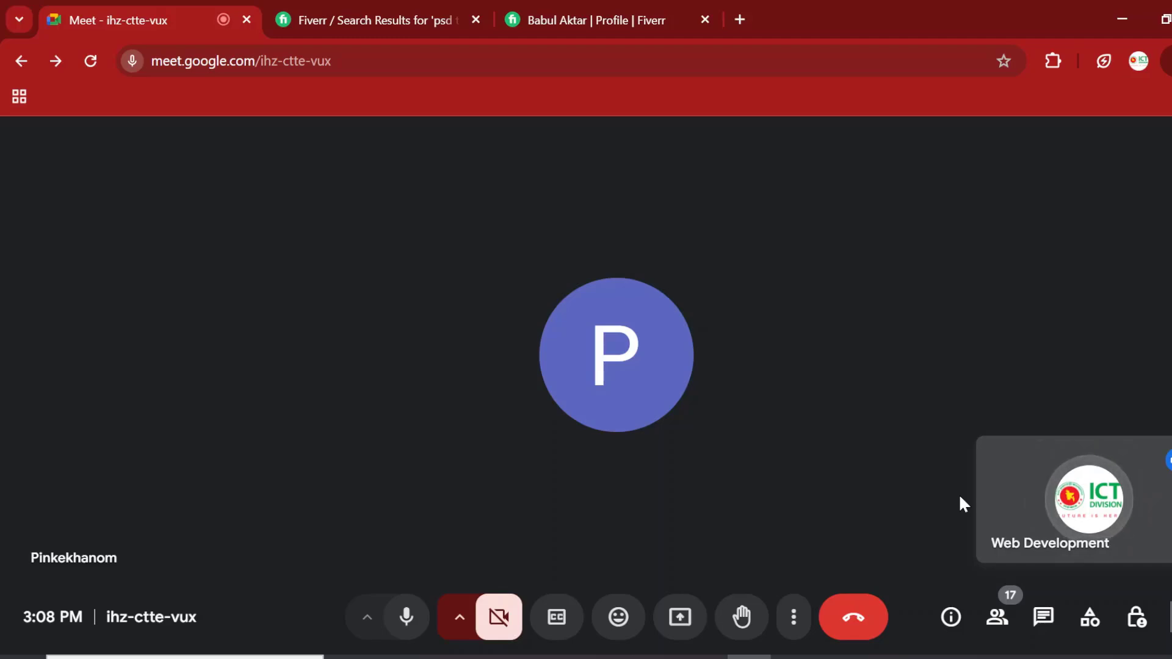
{"action": "mouse_move", "coordinate": [1163, 559]}
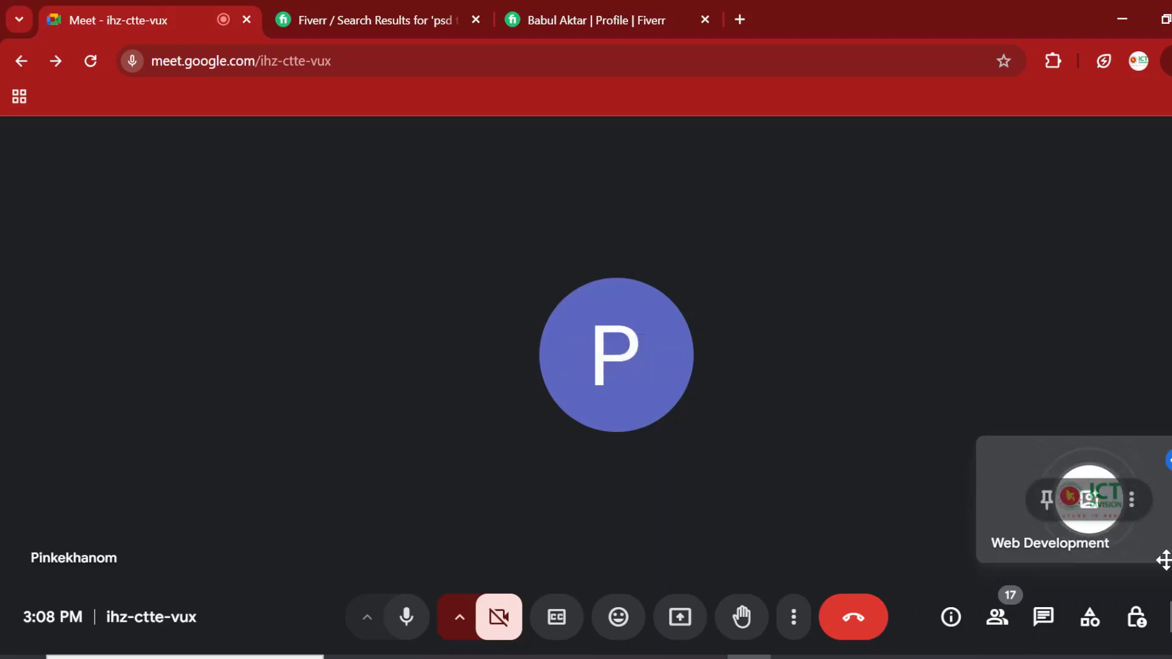